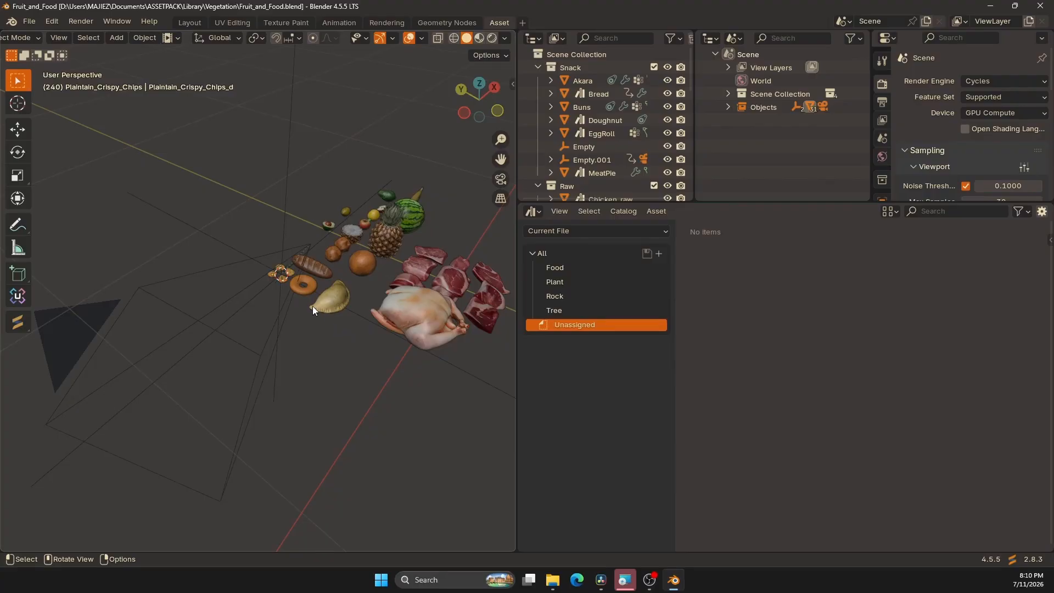
Bring the chicken drumstick model Chicken_lap.glb from the Downloads folder into the Blender scene using the default glTF import options
{"action": "middle_click_drag", "start_coordinate": [293, 274], "coordinate": [216, 305], "text": "ctrl"}
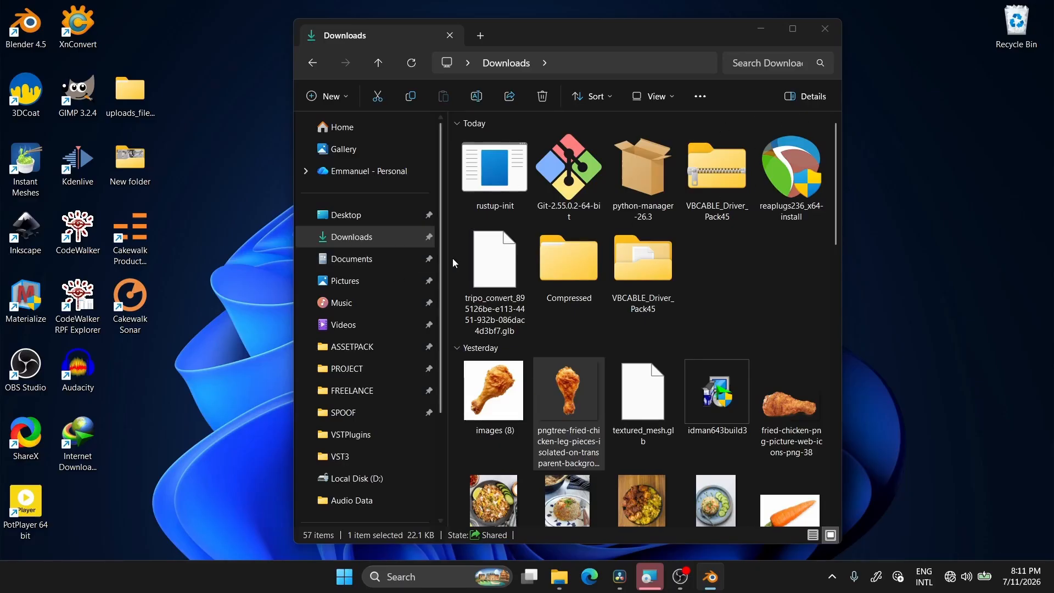
{"action": "left_click", "coordinate": [499, 266]}
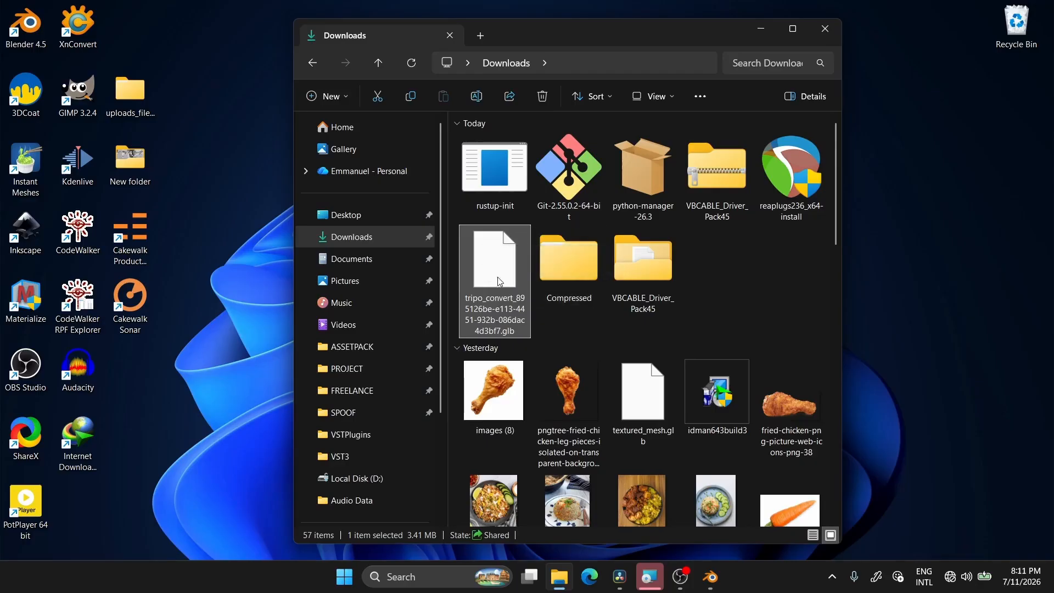
{"action": "left_click_drag", "start_coordinate": [477, 255], "coordinate": [130, 238]}
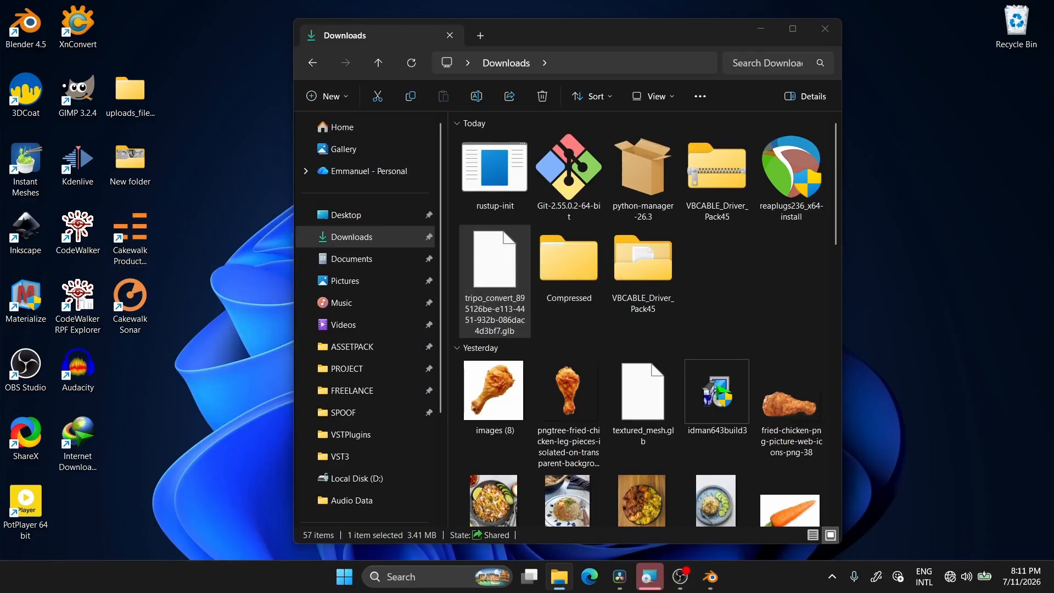
{"action": "left_click", "coordinate": [494, 269]}
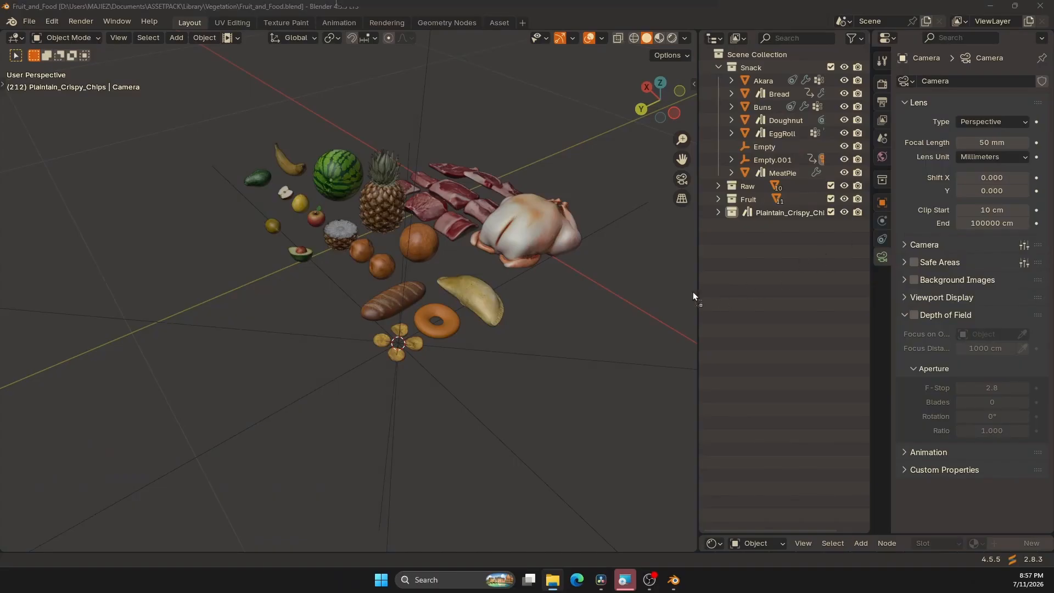
{"action": "left_click_drag", "start_coordinate": [587, 306], "coordinate": [588, 305]}
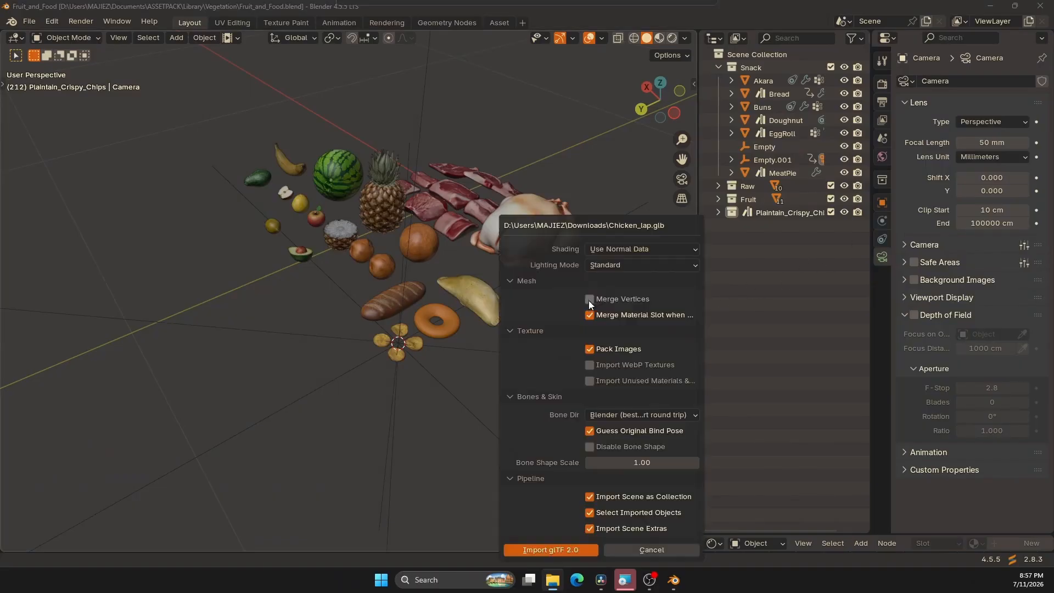
{"action": "left_click", "coordinate": [562, 545]}
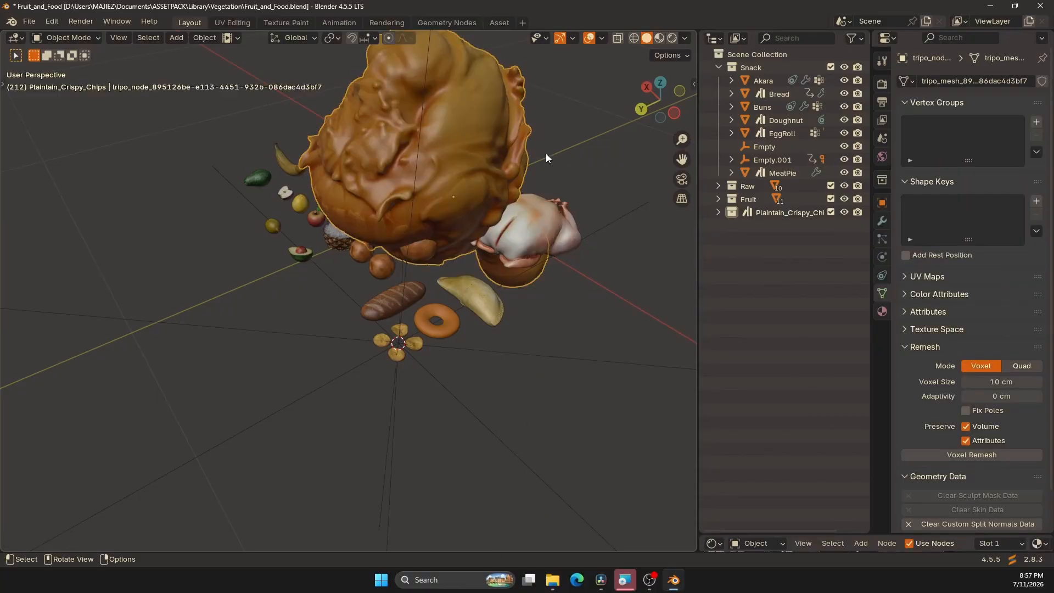
Isolate the imported drumstick in local view
{"action": "middle_click_drag", "start_coordinate": [604, 167], "coordinate": [467, 171]}
{"action": "key", "text": "KP_Divide"}
{"action": "key", "text": "KP_Divide"}
{"action": "key", "text": "KP_Divide"}
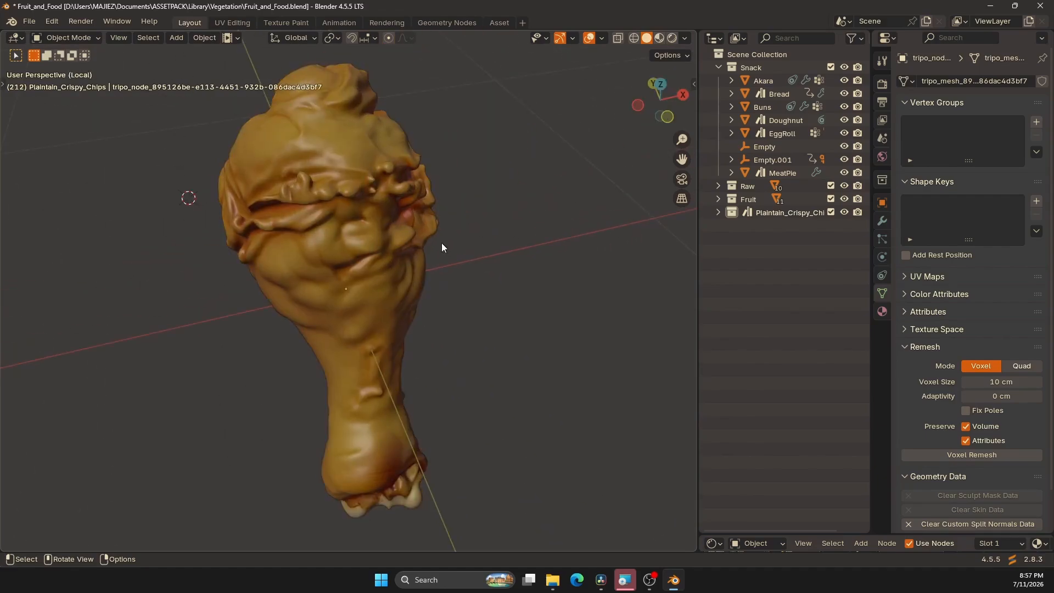
Rotate the drumstick in the left orthographic view so that its length lies roughly horizontal
{"action": "key", "text": "ctrl+KP_3"}
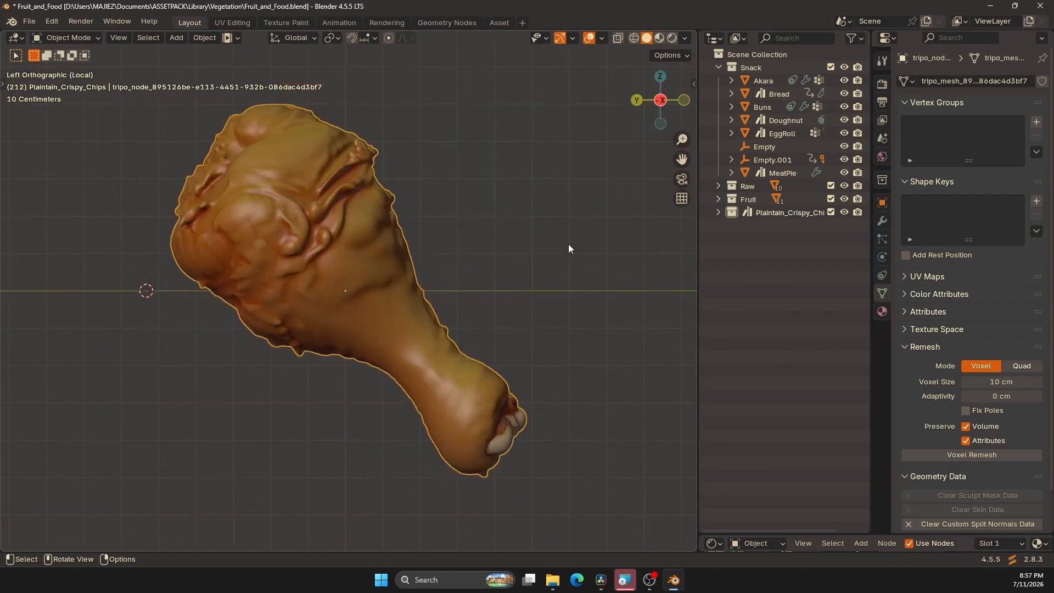
{"action": "key", "text": "r"}
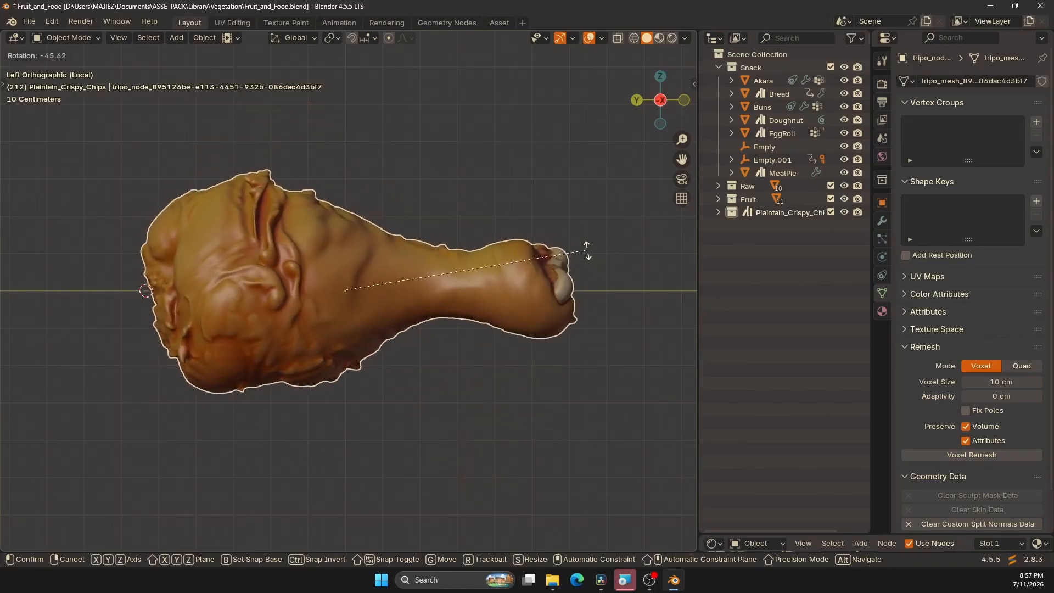
{"action": "left_click", "coordinate": [600, 292]}
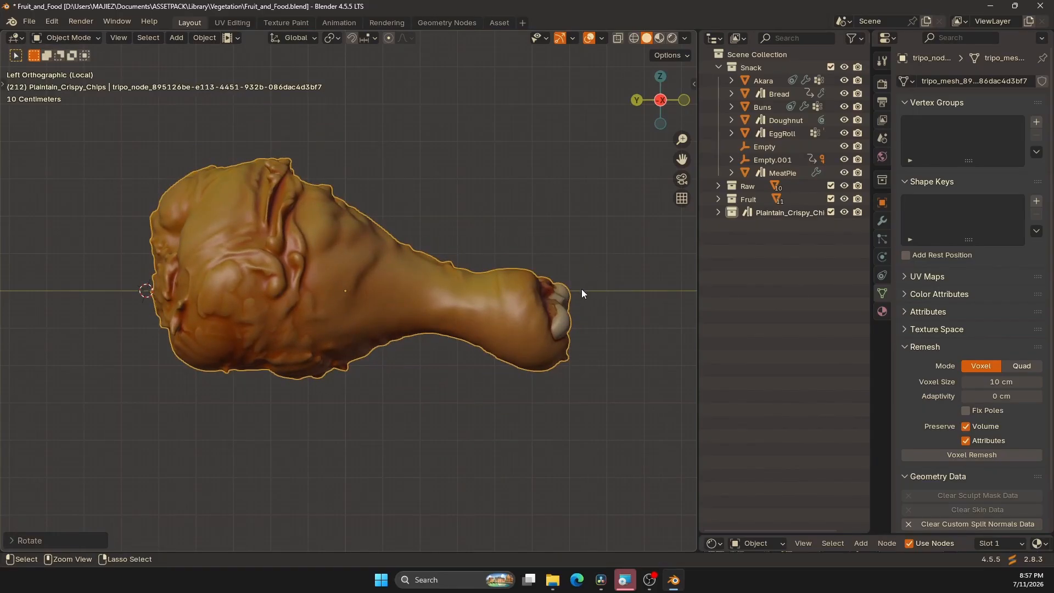
{"action": "middle_click_drag", "start_coordinate": [585, 288], "coordinate": [482, 339]}
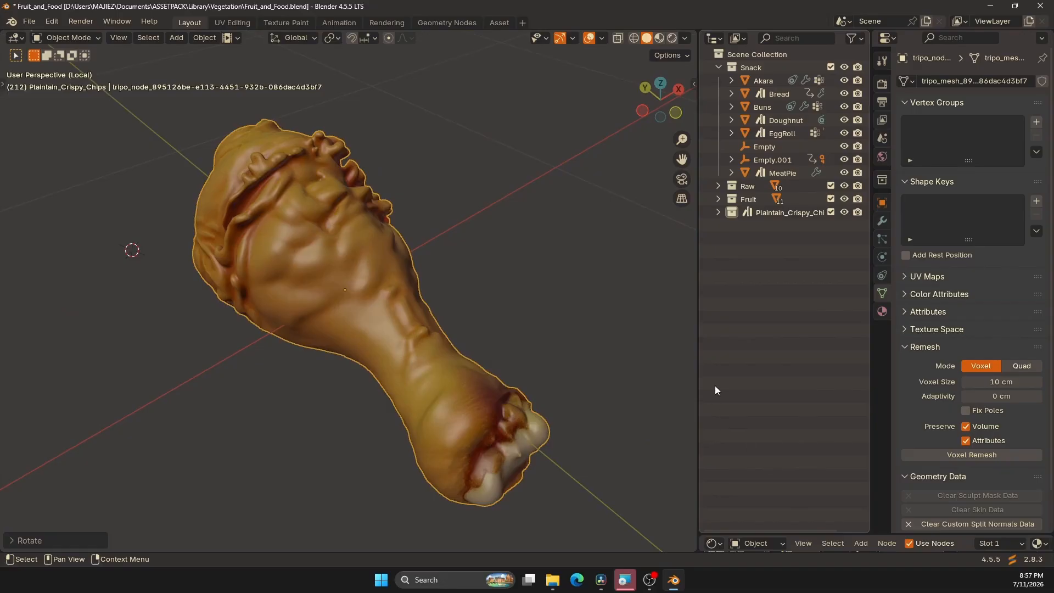
Enlarge the Shader Editor and frame the drumstick material's full node tree
{"action": "left_click", "coordinate": [803, 532]}
{"action": "left_click_drag", "start_coordinate": [801, 535], "coordinate": [774, 160]}
{"action": "scroll", "coordinate": [900, 287], "scroll_direction": "down", "scroll_amount": 4}
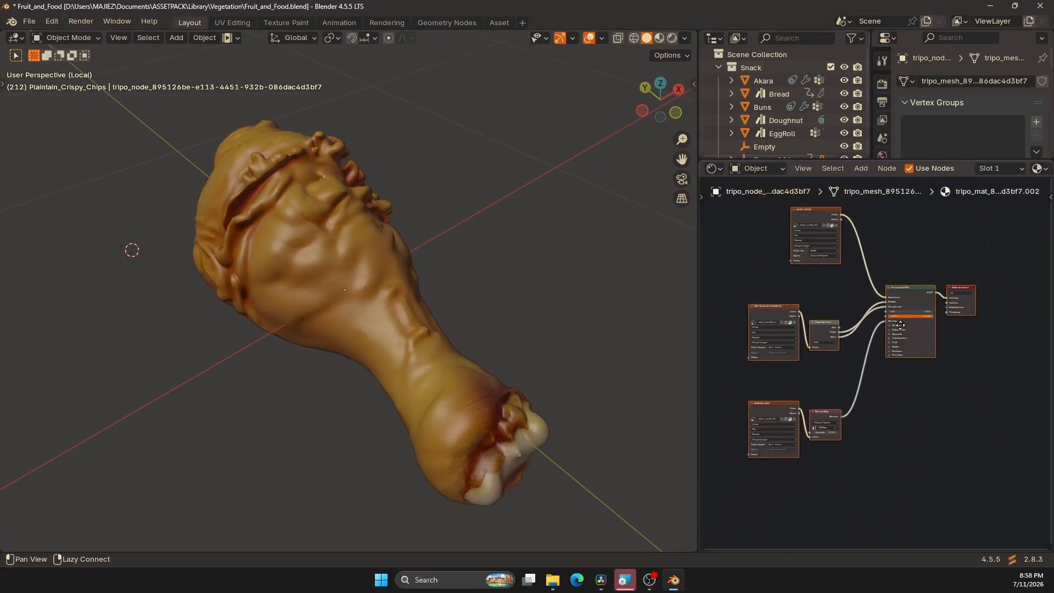
{"action": "middle_click_drag", "start_coordinate": [559, 309], "coordinate": [675, 289], "text": "shift"}
{"action": "mouse_move", "coordinate": [773, 256]}
{"action": "middle_mouse_down", "text": "ctrl"}
{"action": "mouse_move", "coordinate": [786, 223]}
{"action": "mouse_move", "coordinate": [766, 260]}
{"action": "middle_mouse_up", "text": "ctrl"}
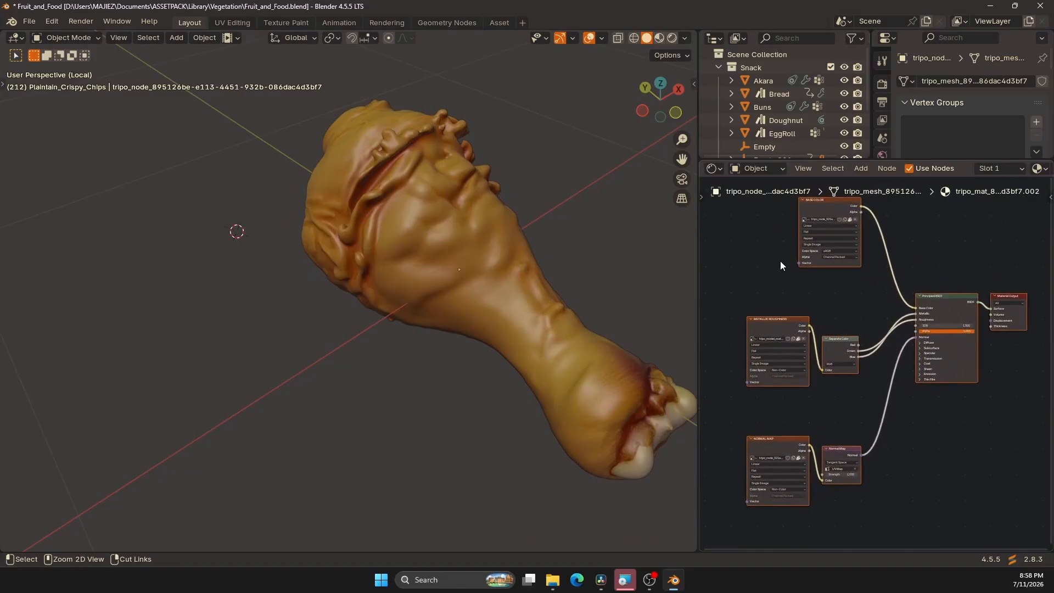
{"action": "key", "text": "ctrl+space"}
{"action": "key", "text": "ctrl+space"}
Preview the drumstick's normal map, metallic-roughness and base color textures one after another on the model
{"action": "left_click", "coordinate": [769, 449], "text": "ctrl+shift"}
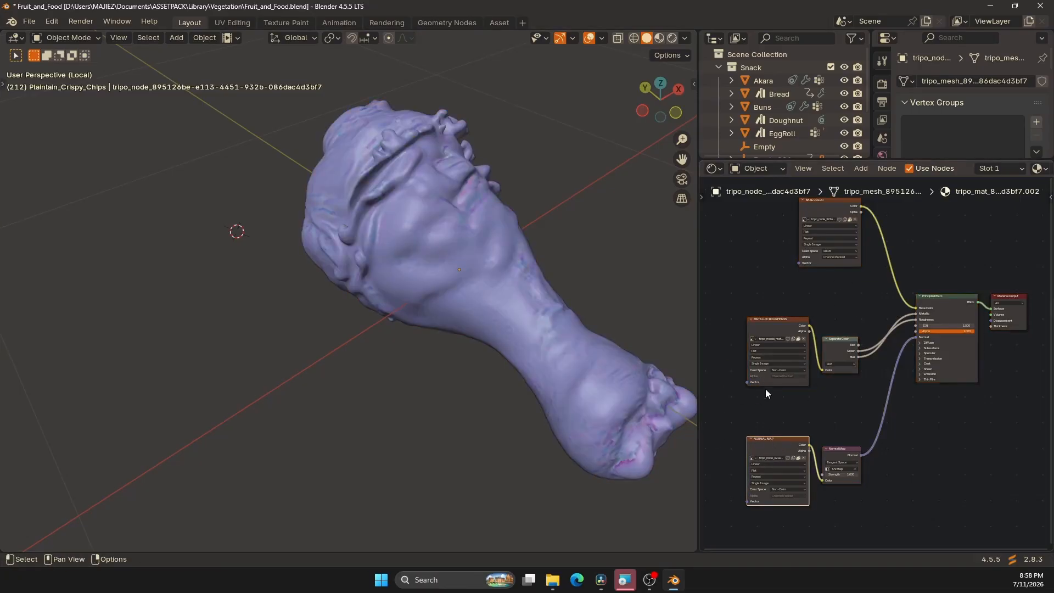
{"action": "left_click", "coordinate": [779, 321], "text": "ctrl+shift"}
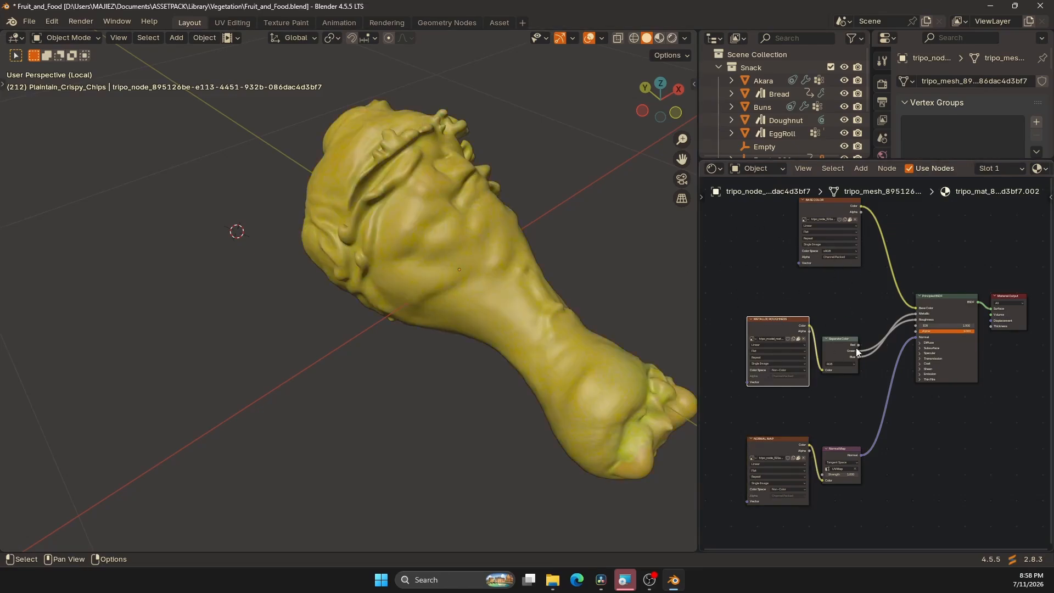
{"action": "left_click", "coordinate": [821, 222], "text": "ctrl+shift"}
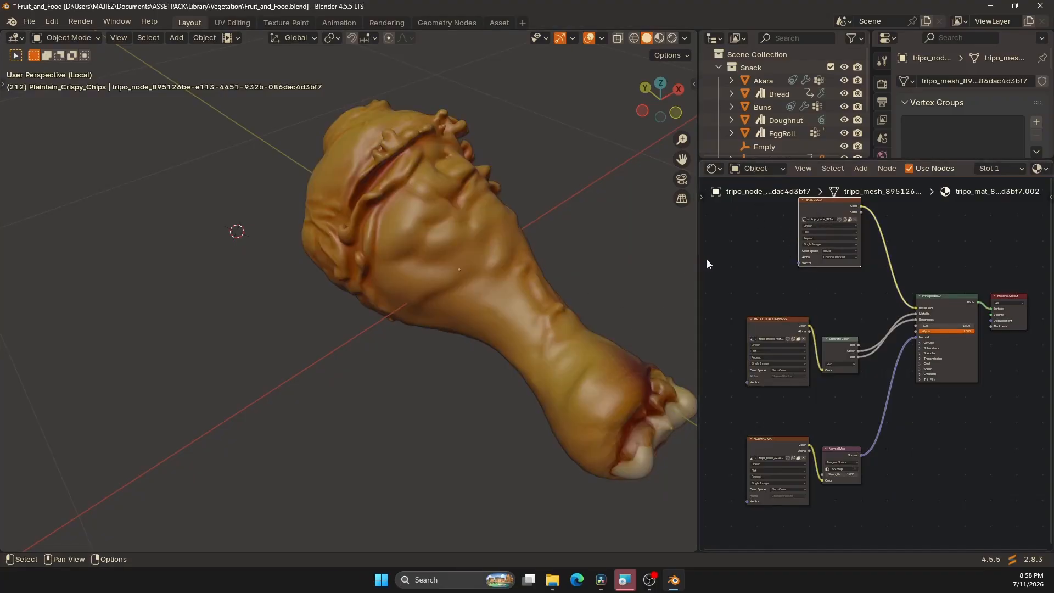
Examine the drumstick's mesh topology in Edit Mode with all geometry deselected
{"action": "middle_click_drag", "start_coordinate": [631, 312], "coordinate": [486, 305]}
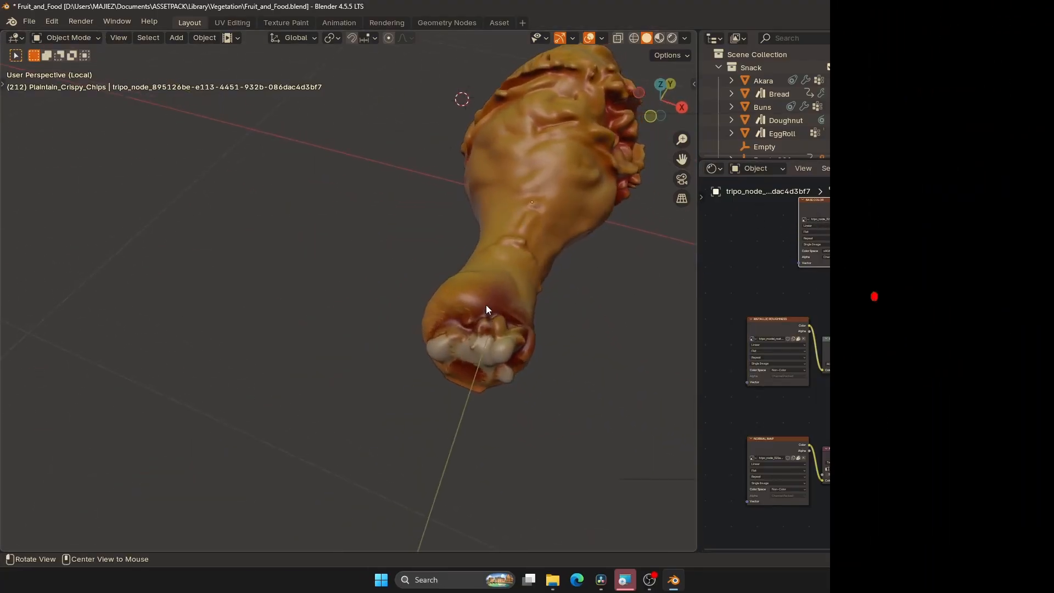
{"action": "middle_click_drag", "start_coordinate": [549, 256], "coordinate": [626, 284], "text": "ctrl"}
{"action": "left_click", "coordinate": [518, 317]}
{"action": "key", "text": "Tab"}
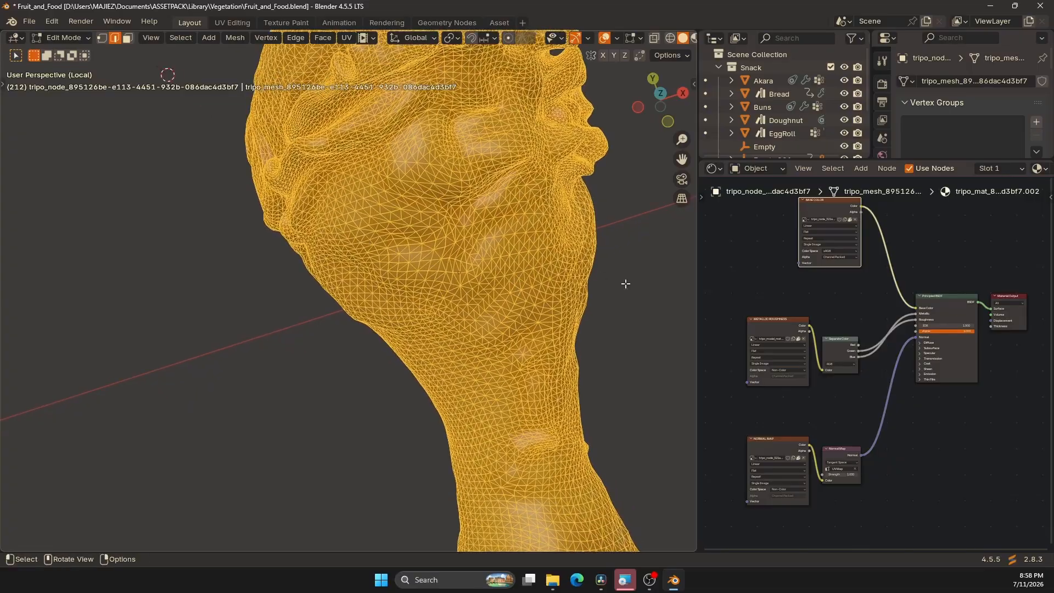
{"action": "left_click", "coordinate": [626, 284]}
{"action": "middle_click_drag", "start_coordinate": [522, 312], "coordinate": [390, 217], "text": "ctrl"}
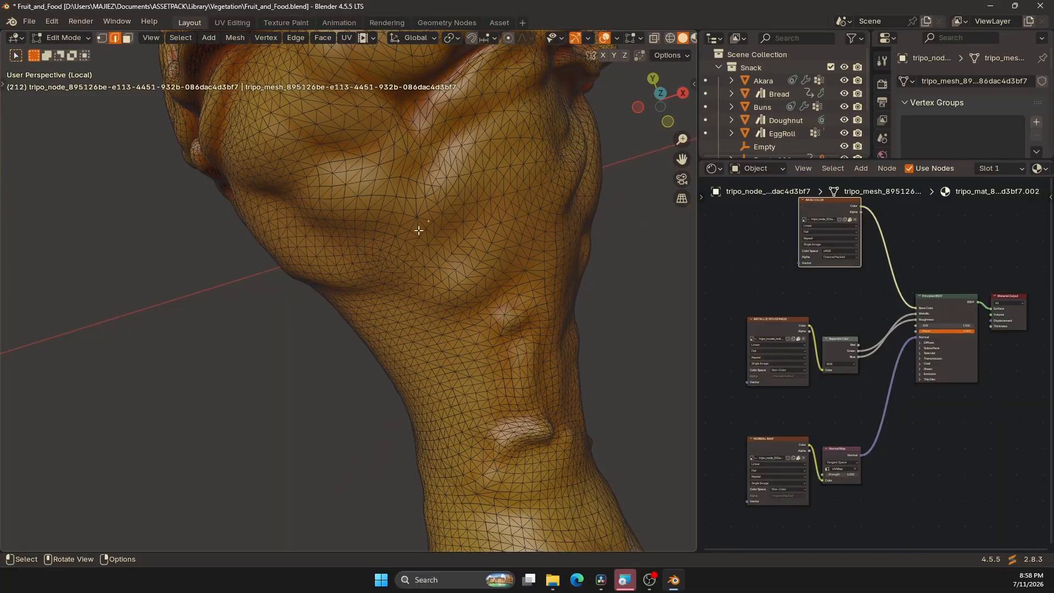
{"action": "middle_click_drag", "start_coordinate": [496, 216], "coordinate": [504, 263], "text": "ctrl"}
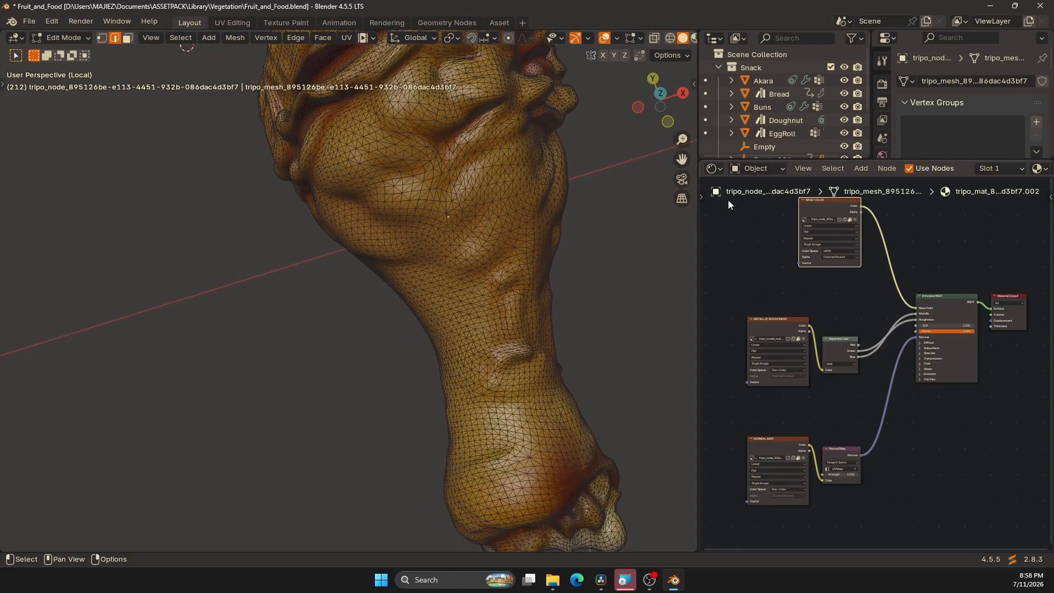
Replace the Shader Editor with the UV Editor and inspect the whole mesh's UV islands over the base color texture
{"action": "left_click", "coordinate": [716, 170]}
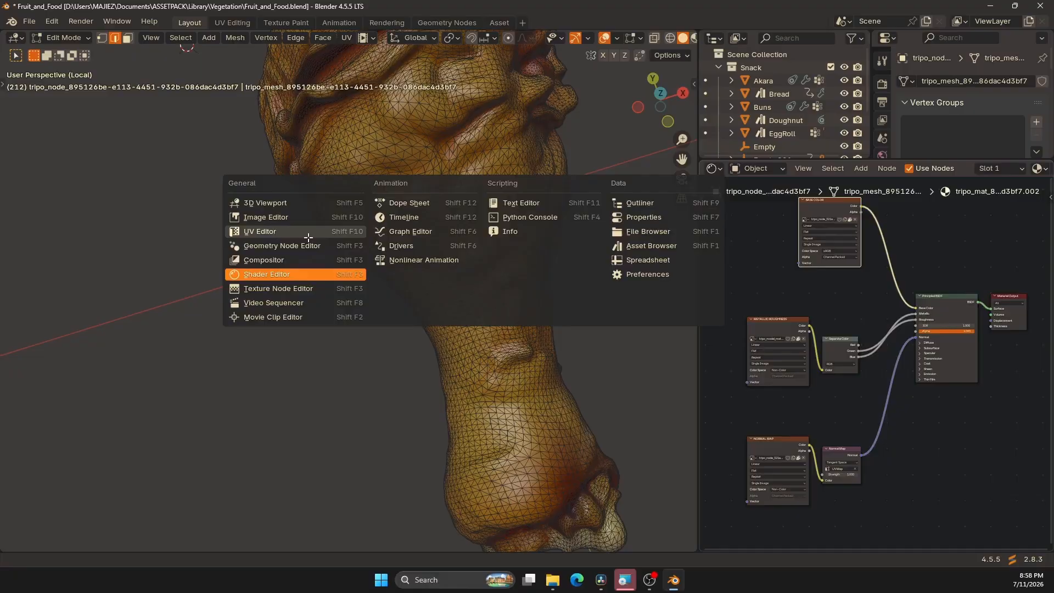
{"action": "left_click", "coordinate": [263, 231]}
{"action": "scroll", "coordinate": [829, 281], "scroll_direction": "down", "scroll_amount": 6}
{"action": "scroll", "coordinate": [860, 334], "scroll_direction": "up", "scroll_amount": 1}
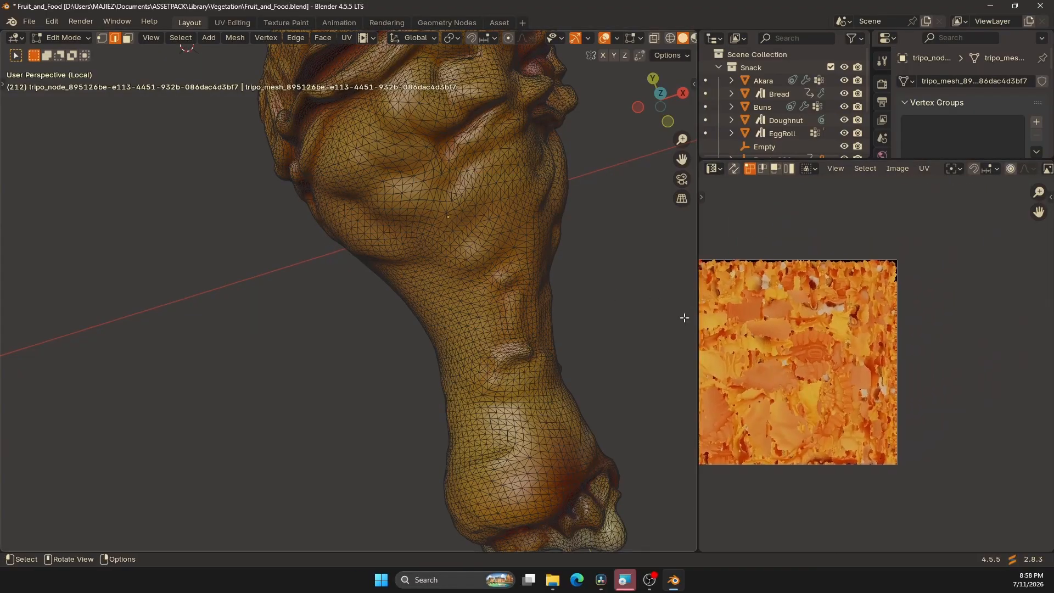
{"action": "key", "text": "a"}
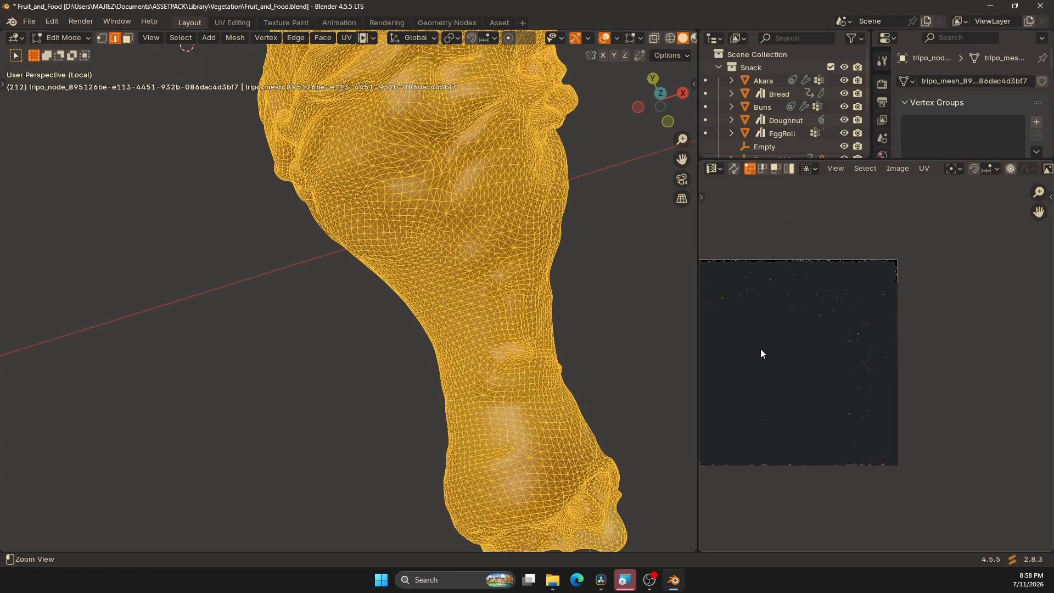
{"action": "middle_click_drag", "start_coordinate": [760, 349], "coordinate": [862, 220], "text": "ctrl"}
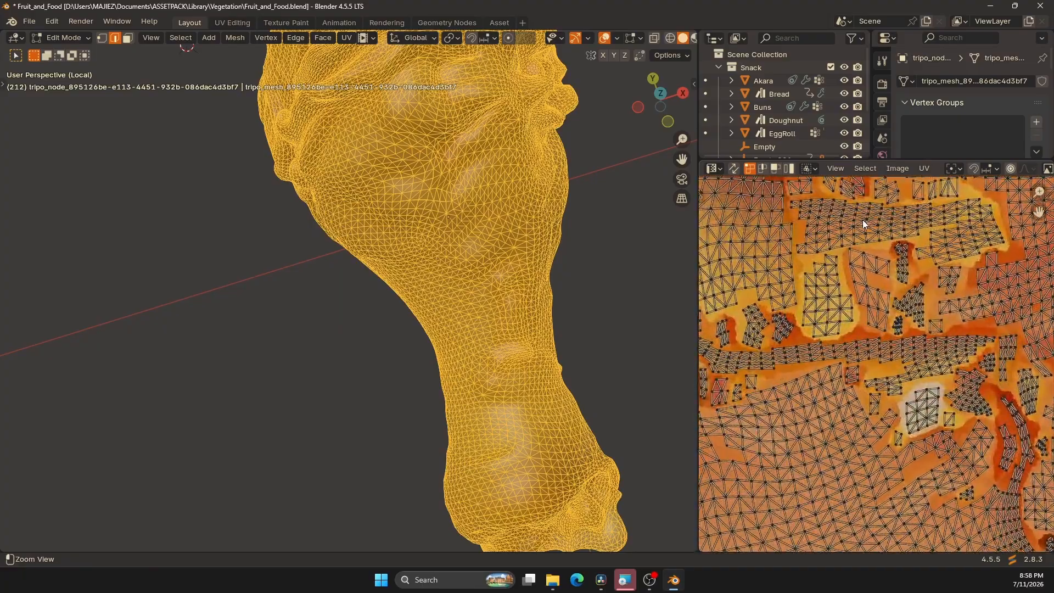
{"action": "middle_click_drag", "start_coordinate": [803, 357], "coordinate": [848, 366], "text": "ctrl"}
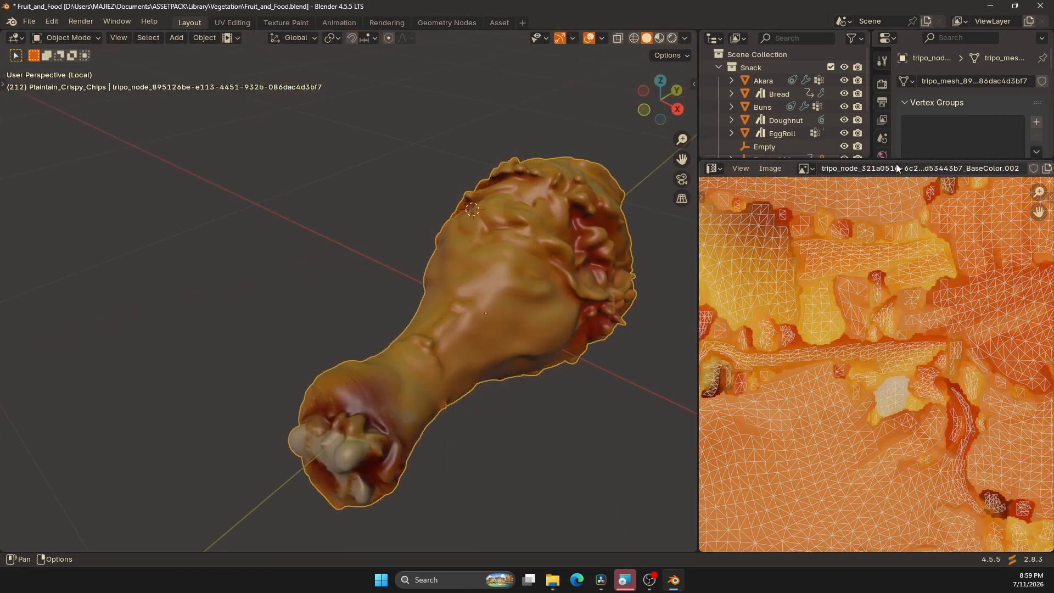
Make room for the mesh data properties and add a second UV map to the drumstick
{"action": "left_click_drag", "start_coordinate": [896, 164], "coordinate": [896, 362]}
{"action": "left_click", "coordinate": [904, 278]}
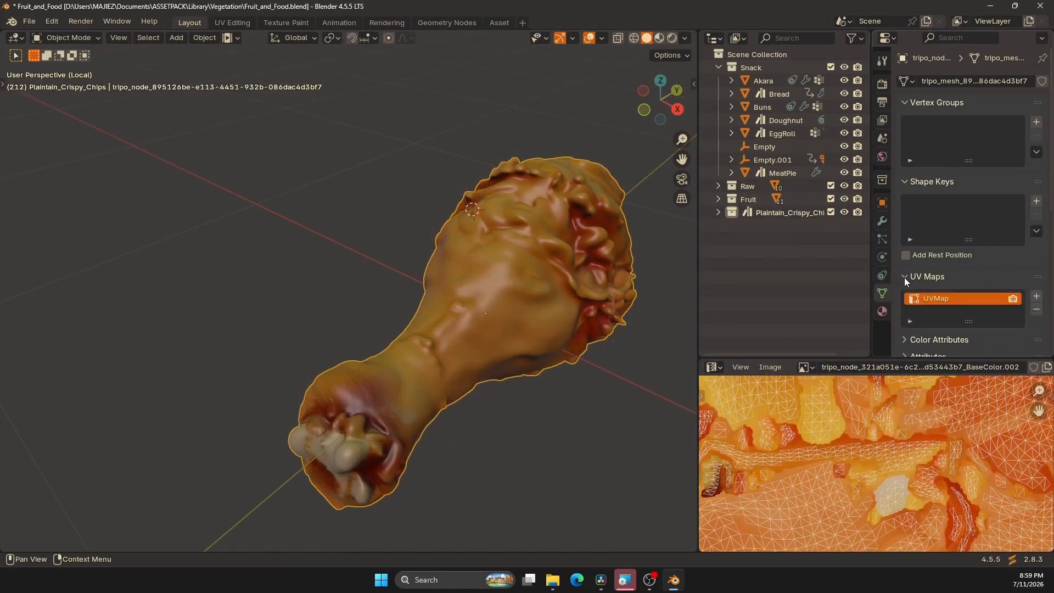
{"action": "middle_click_drag", "start_coordinate": [977, 299], "coordinate": [978, 173]}
{"action": "left_click", "coordinate": [1036, 170]}
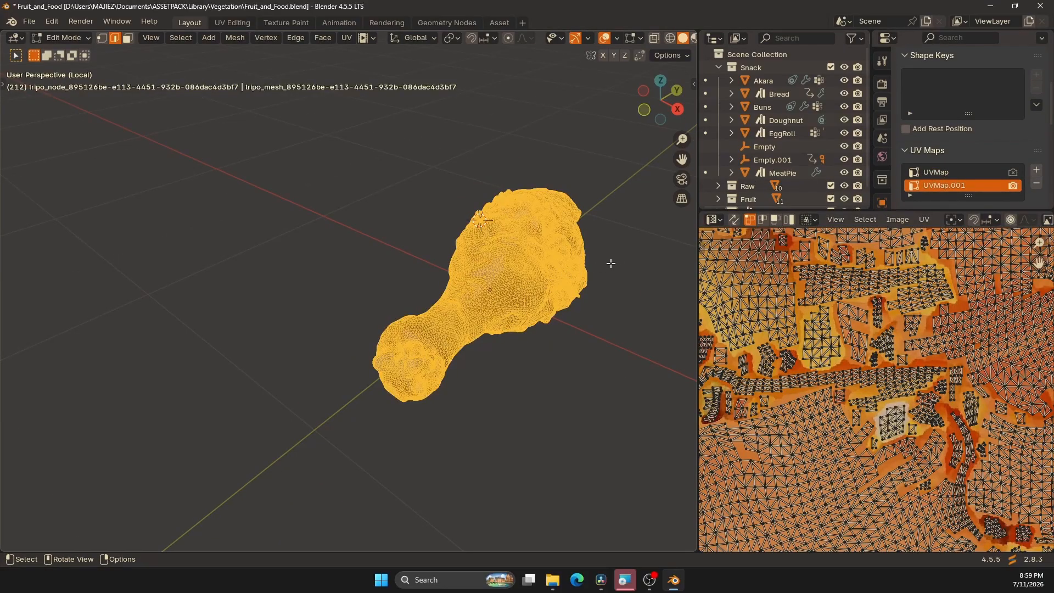
Unwrap the whole drumstick into the new UV map with Smart UV Project at a 66° angle limit and zero island margin
{"action": "key", "text": "u"}
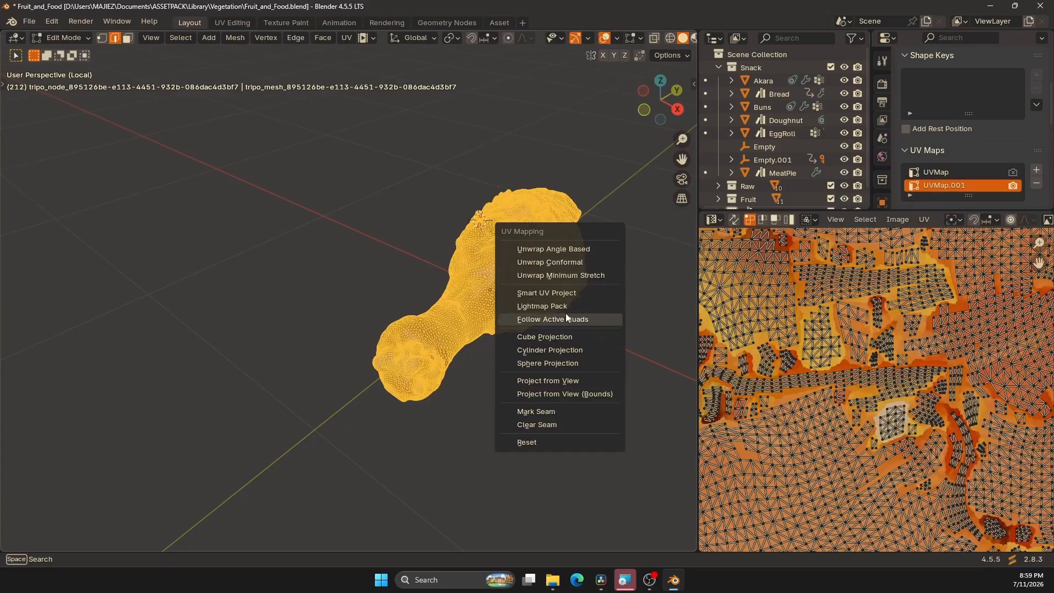
{"action": "left_click", "coordinate": [562, 291]}
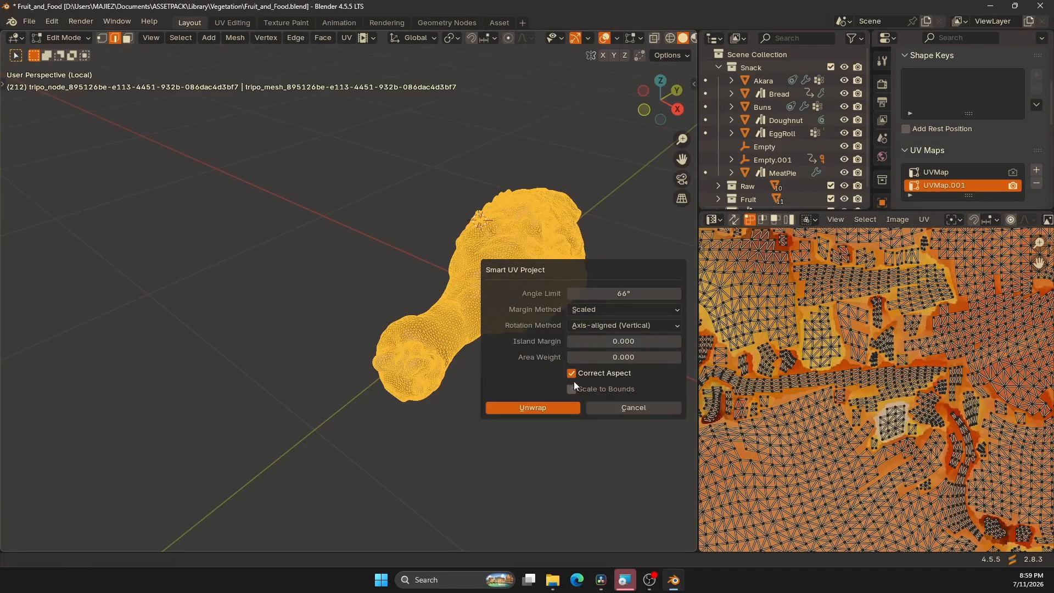
{"action": "left_click", "coordinate": [573, 409]}
{"action": "scroll", "coordinate": [942, 342], "scroll_direction": "up", "scroll_amount": 3}
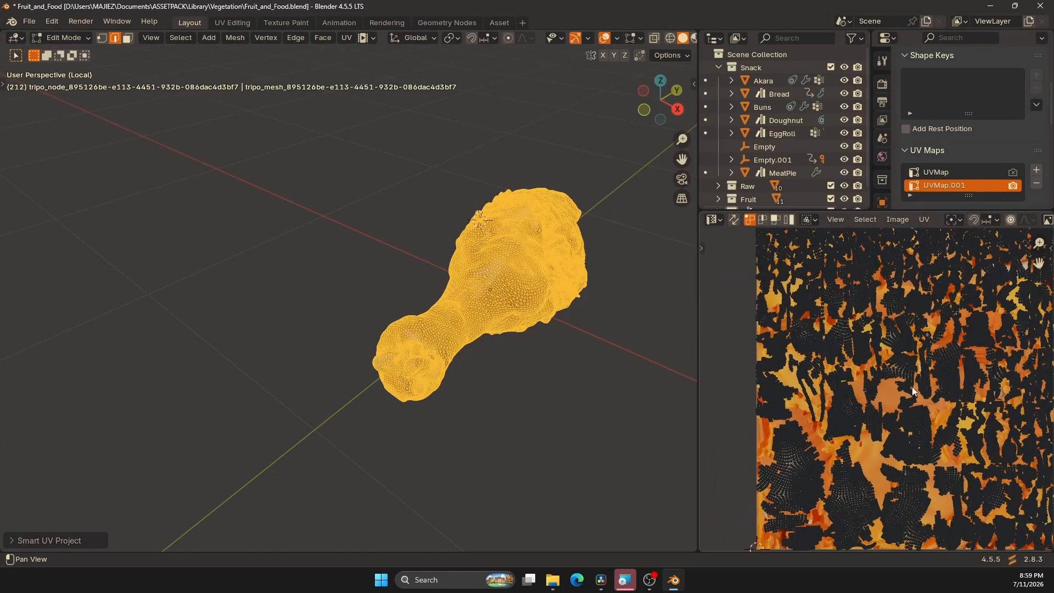
Compare the original UVMap layout with UVMap.001 in the UV Editor
{"action": "left_click", "coordinate": [966, 174]}
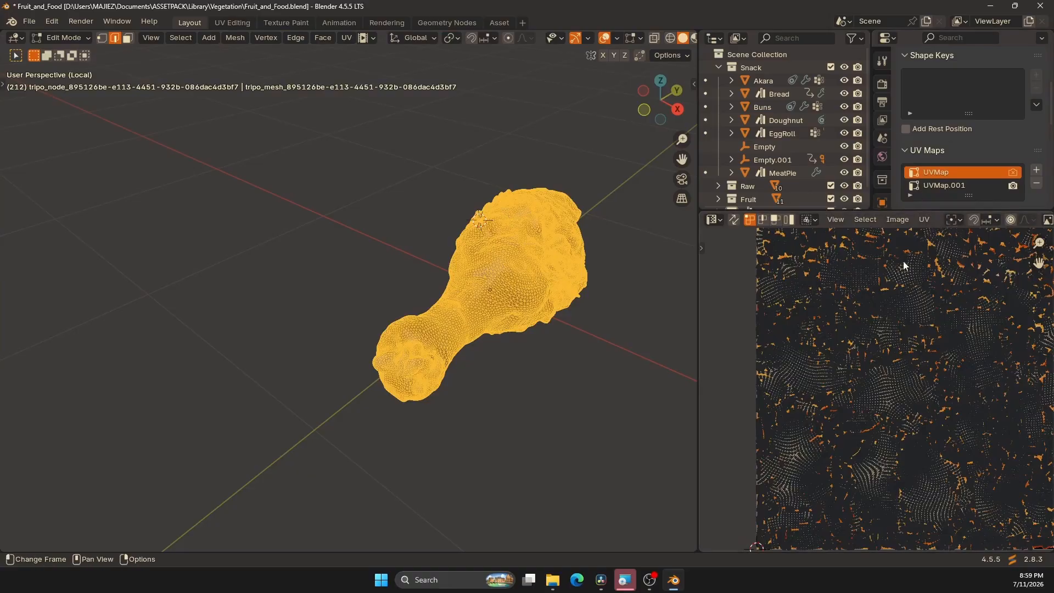
{"action": "left_click", "coordinate": [952, 187]}
{"action": "middle_click_drag", "start_coordinate": [949, 295], "coordinate": [932, 362]}
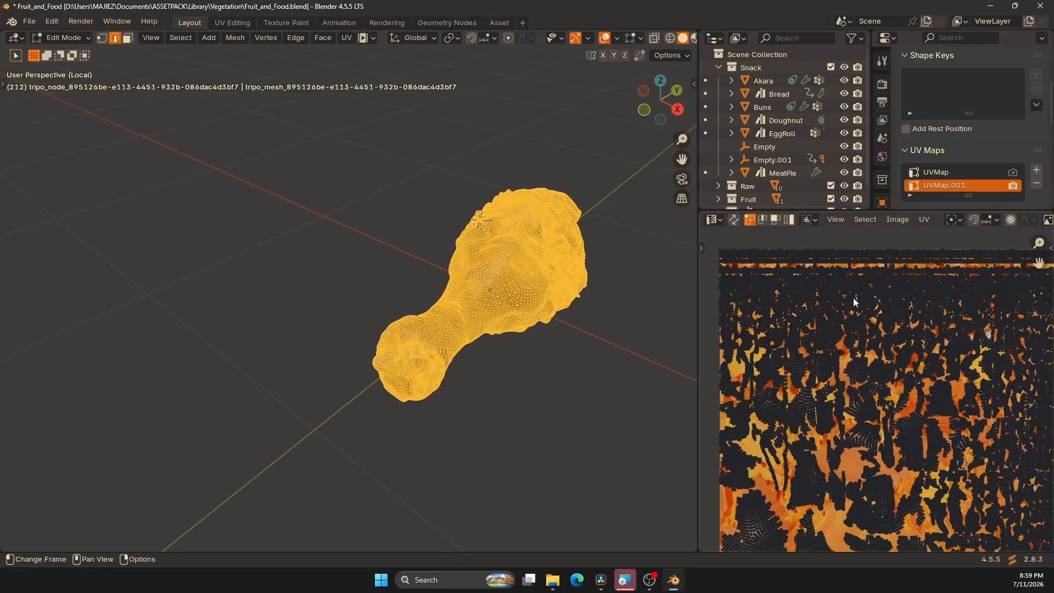
Collapse the UV Editor area and return the drumstick to Object Mode
{"action": "left_click_drag", "start_coordinate": [829, 211], "coordinate": [828, 535]}
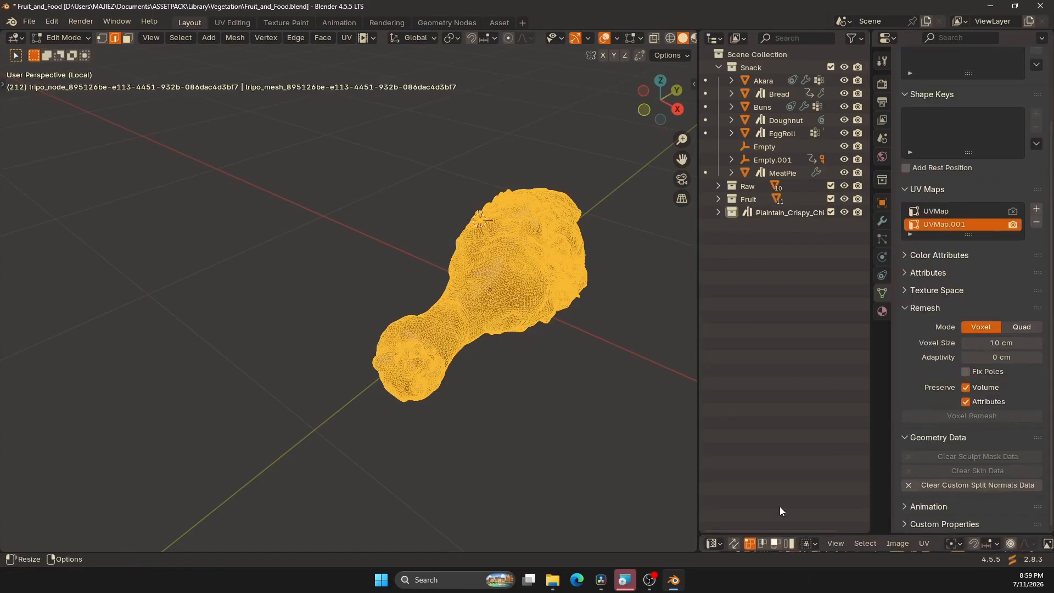
{"action": "mouse_move", "coordinate": [461, 244]}
{"action": "middle_mouse_down"}
{"action": "mouse_move", "coordinate": [543, 238]}
{"action": "mouse_move", "coordinate": [461, 256]}
{"action": "middle_mouse_up"}
{"action": "key", "text": "Tab"}
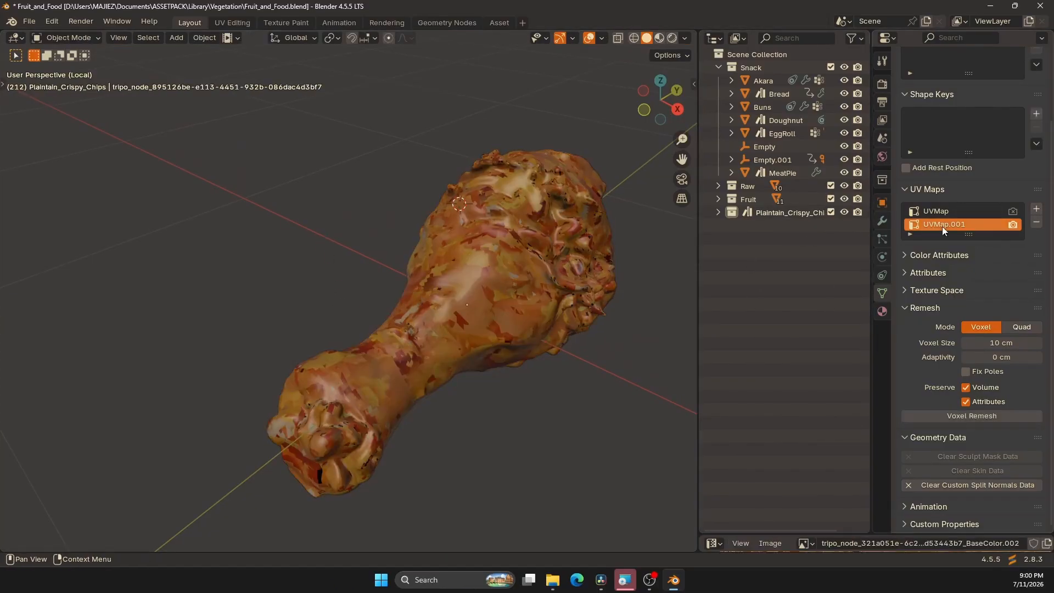
Make the original UVMap the active UV map and select the drumstick to check its texture
{"action": "left_click", "coordinate": [973, 213]}
{"action": "middle_click_drag", "start_coordinate": [572, 258], "coordinate": [358, 229]}
{"action": "left_click", "coordinate": [357, 229]}
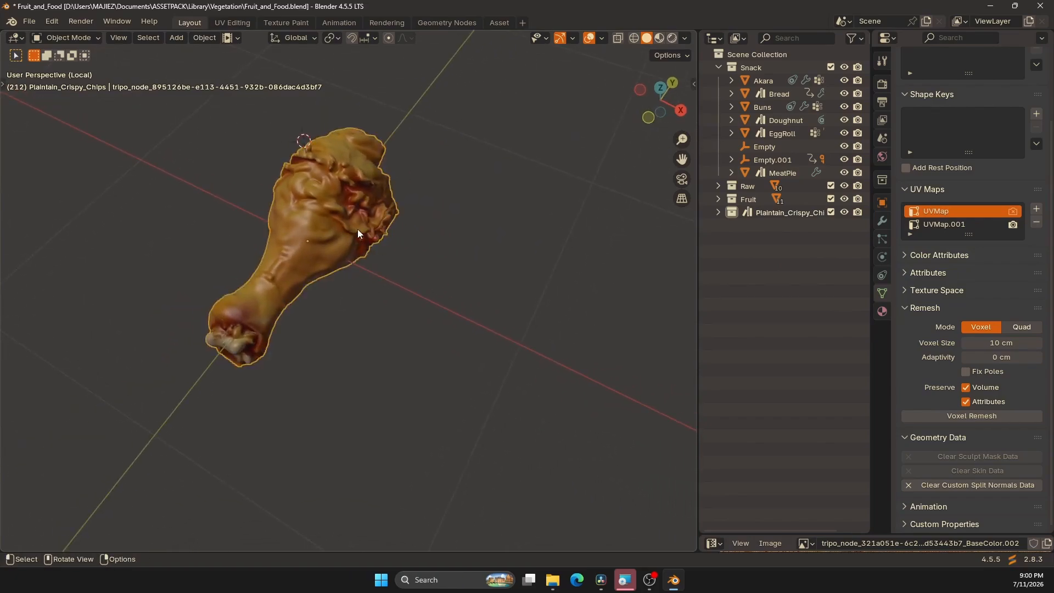
Duplicate the drumstick and move the copy along the X axis so it lies beside the original
{"action": "key", "text": "shift+d"}
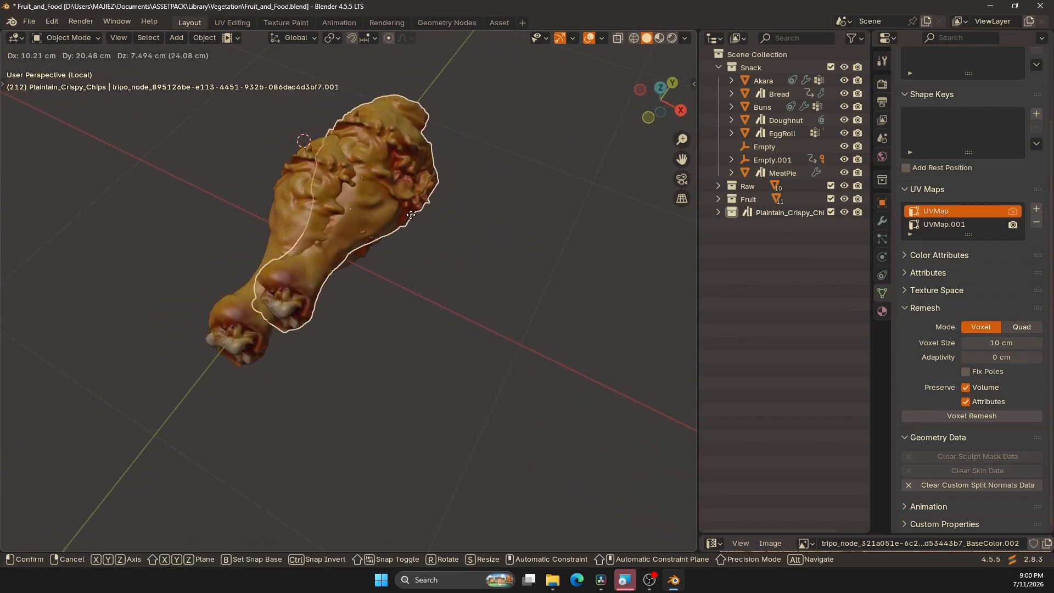
{"action": "right_click", "coordinate": [406, 224]}
{"action": "key", "text": "g"}
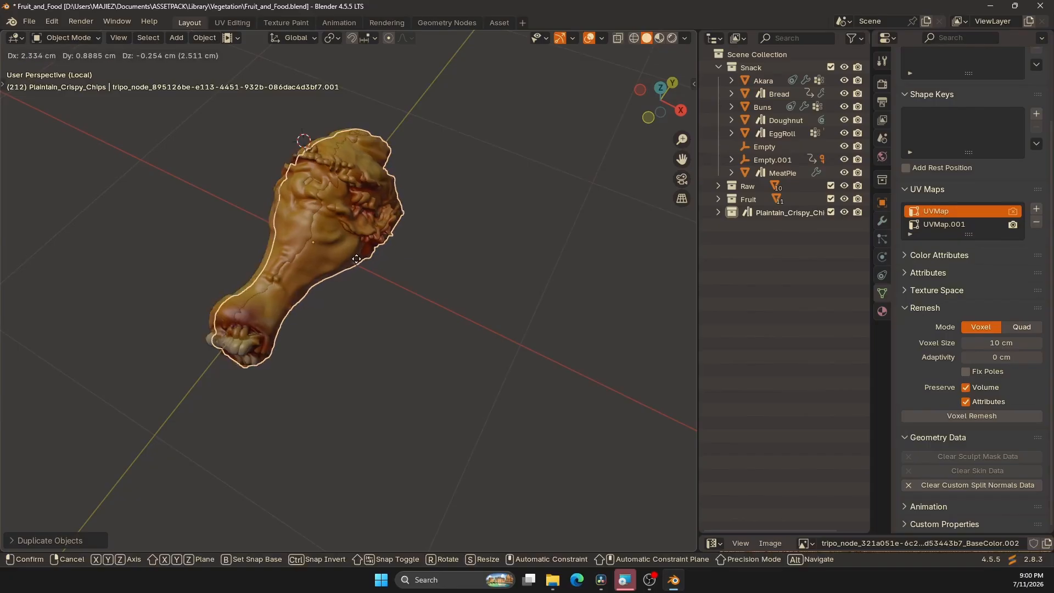
{"action": "key", "text": "x"}
{"action": "left_click", "coordinate": [525, 297]}
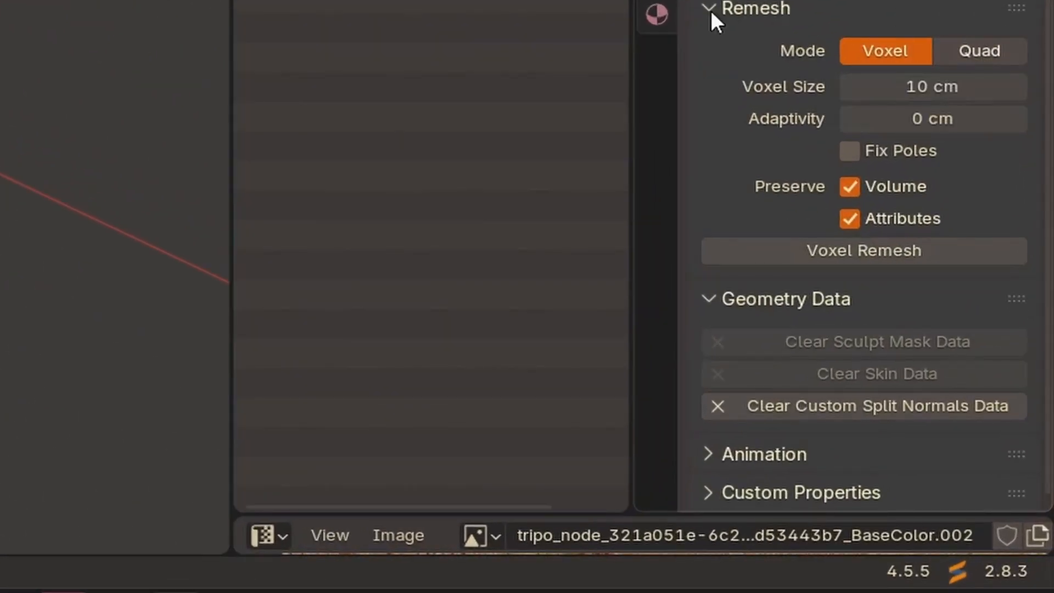
Switch the copy's Remesh mode to Quad and turn on the Statistics overlay in the 3D viewport
{"action": "left_click", "coordinate": [1004, 50]}
{"action": "left_click", "coordinate": [894, 254]}
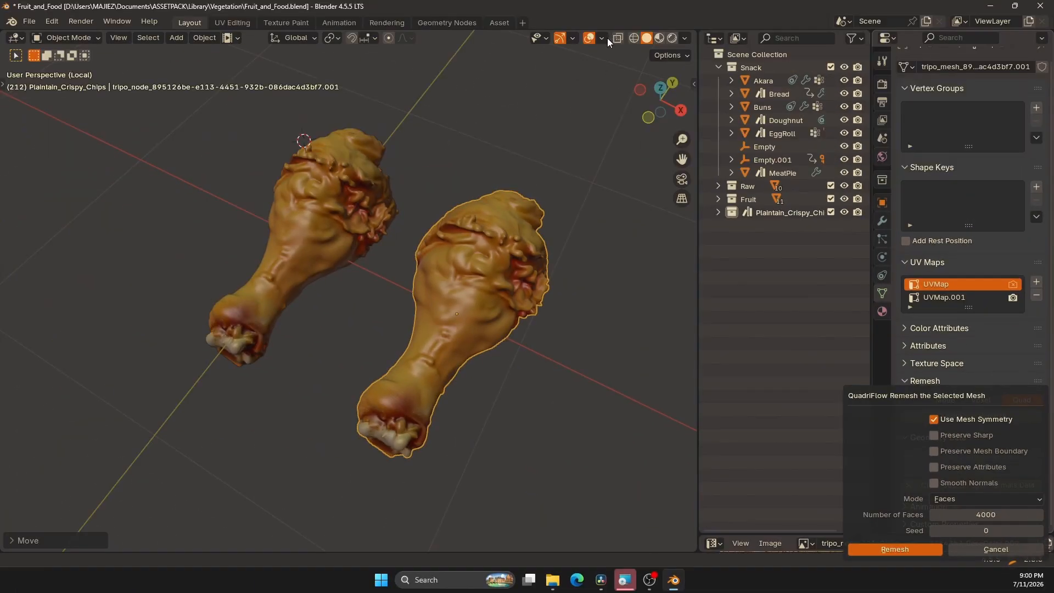
{"action": "left_click", "coordinate": [602, 38]}
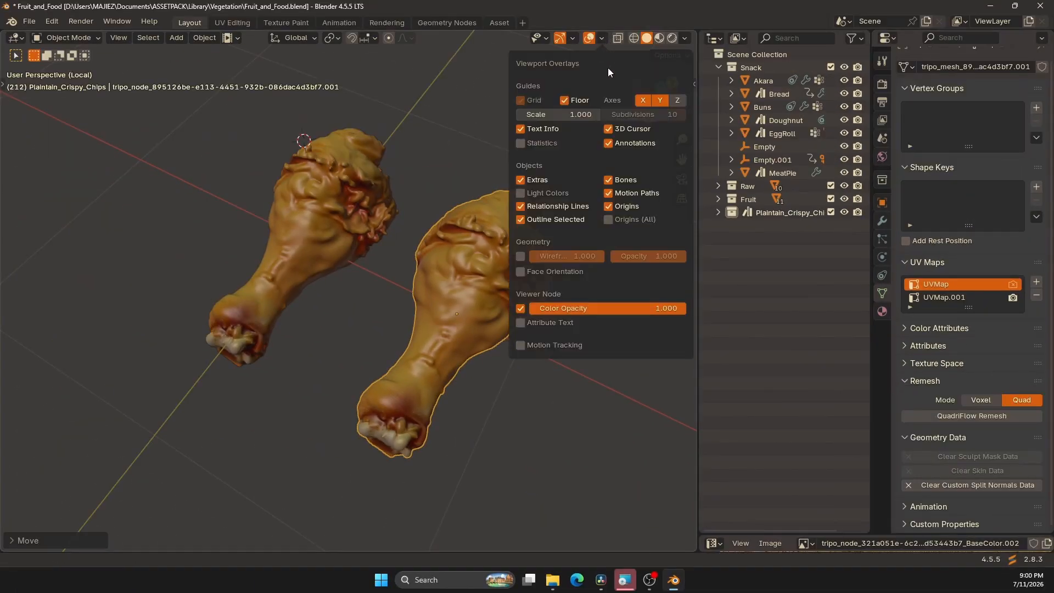
{"action": "left_click", "coordinate": [520, 145]}
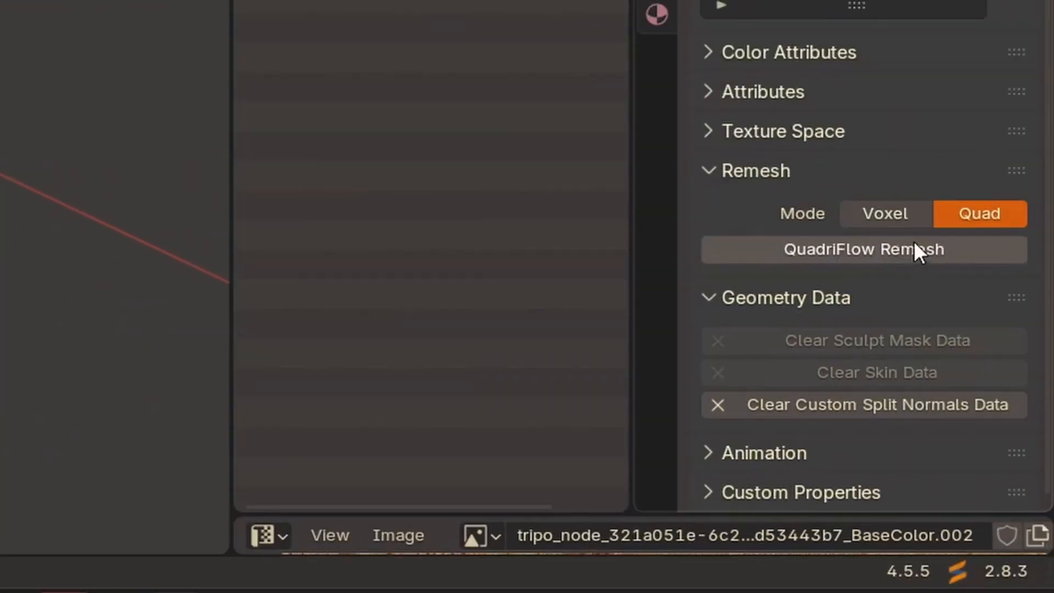
Run QuadriFlow Remesh on the duplicated drumstick with Number of Faces set to 30000 and Use Mesh Symmetry enabled
{"action": "left_click", "coordinate": [913, 244]}
{"action": "left_click", "coordinate": [893, 452]}
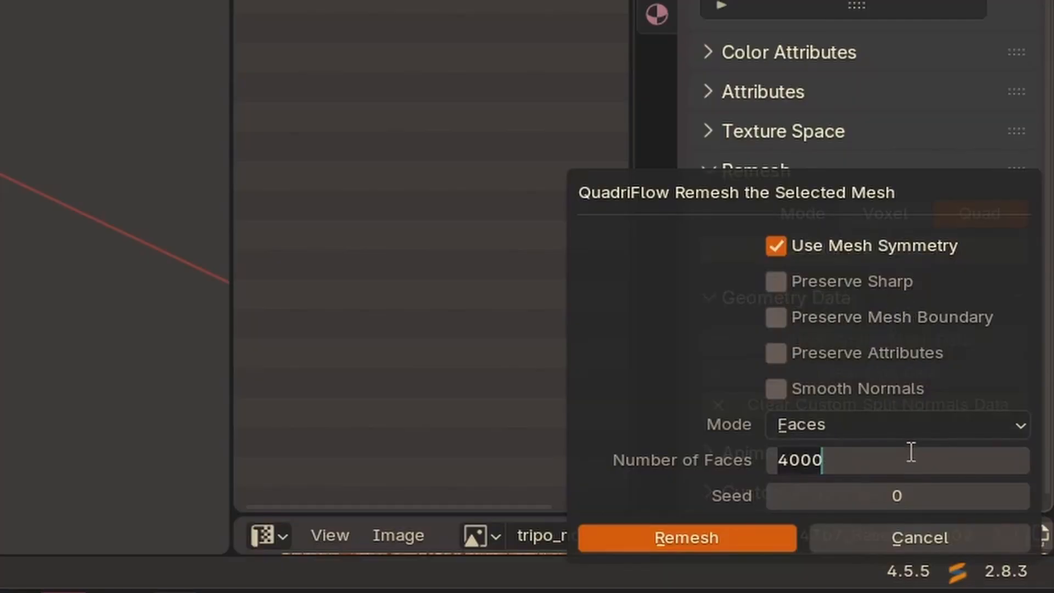
{"action": "type", "text": "3"}
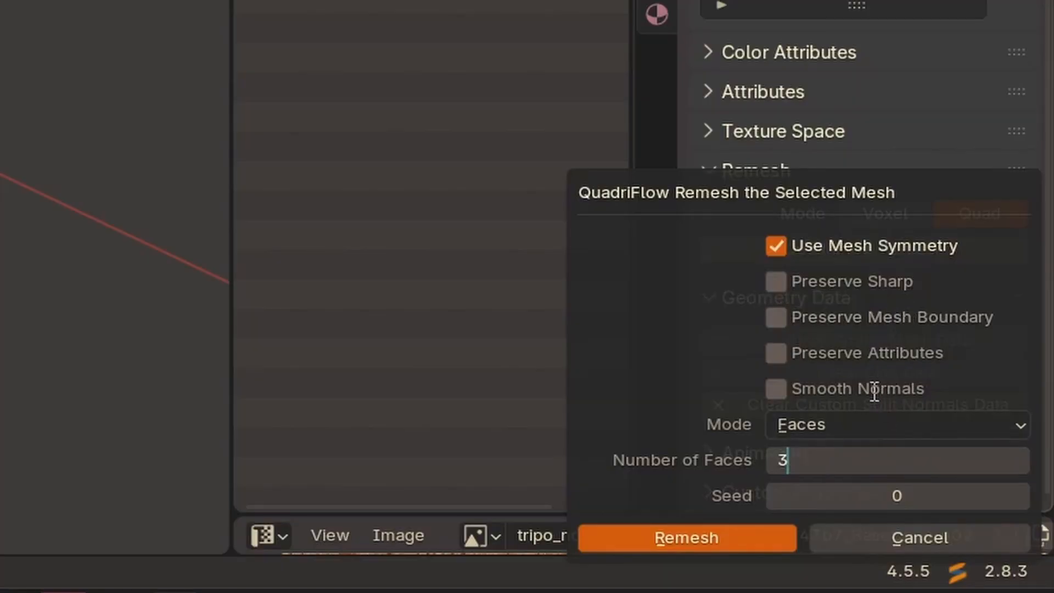
{"action": "type", "text": "0000"}
{"action": "key", "text": "Return"}
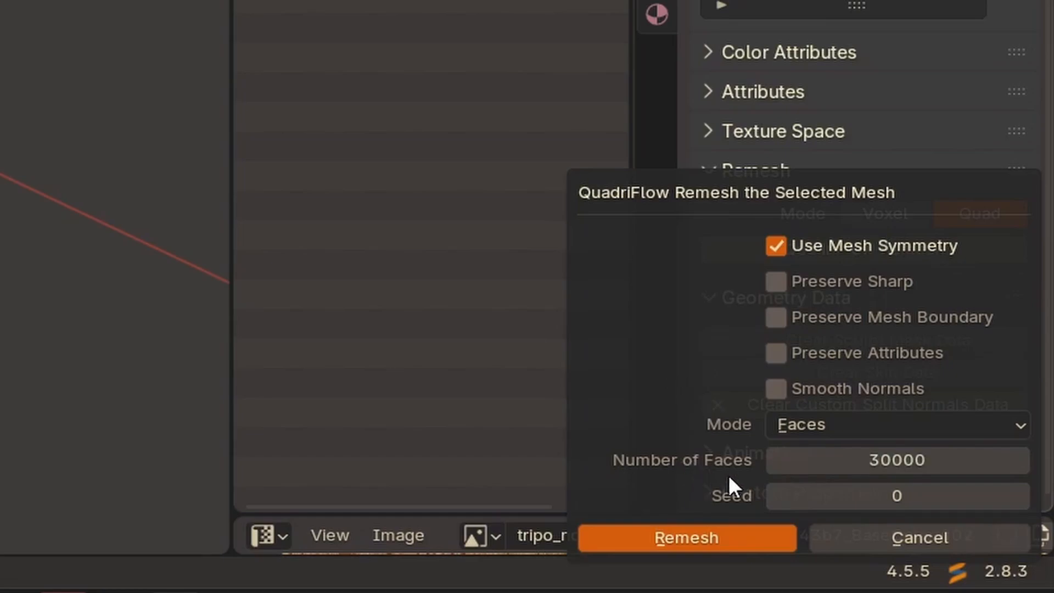
{"action": "left_click", "coordinate": [713, 535]}
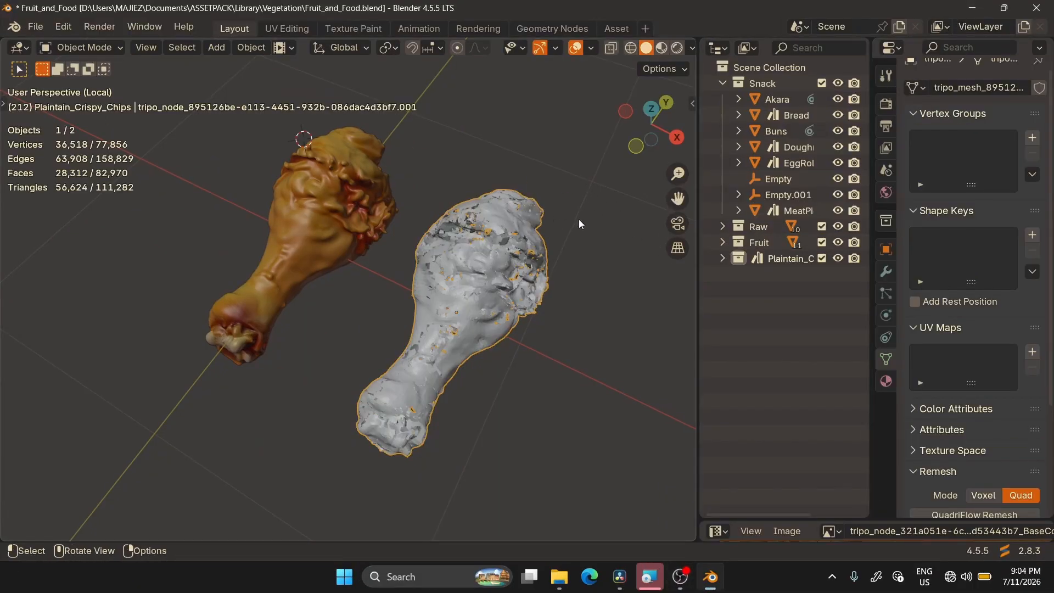
Inspect the remeshed drumstick copy up close and delete it
{"action": "middle_click_drag", "start_coordinate": [527, 275], "coordinate": [496, 294], "text": "ctrl"}
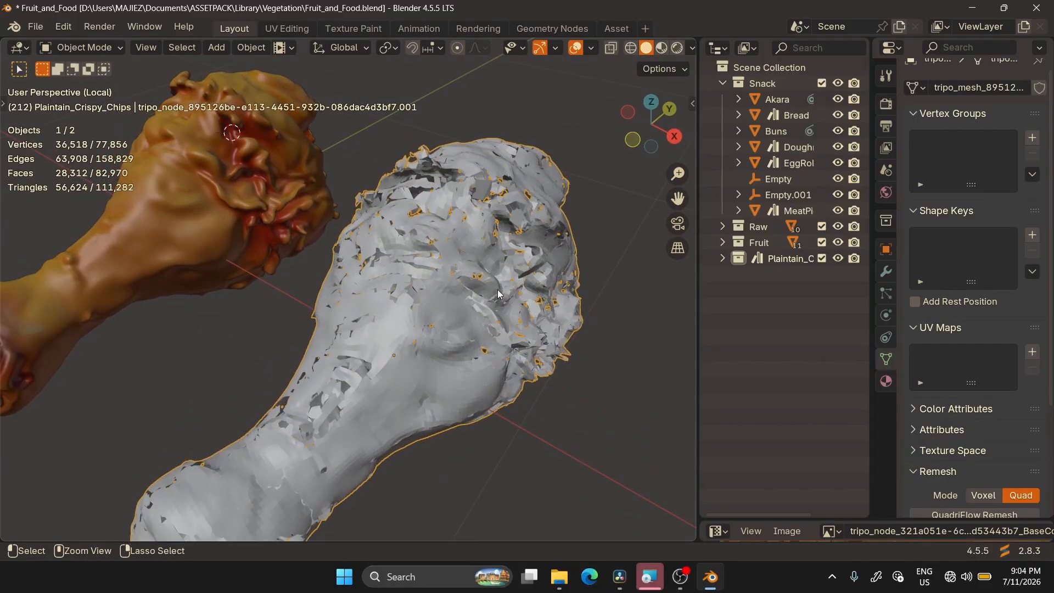
{"action": "key", "text": "x"}
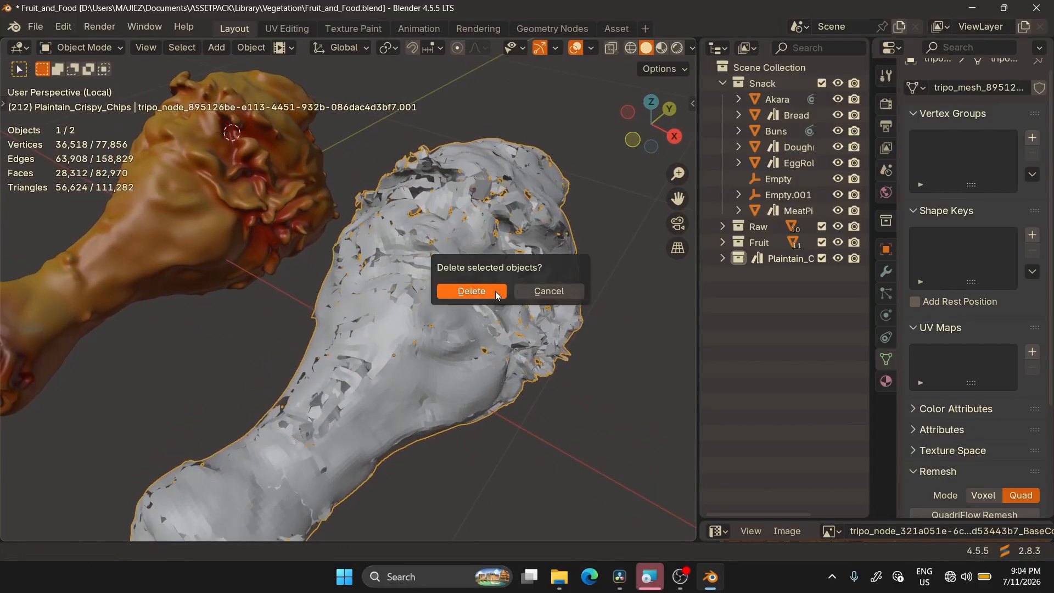
{"action": "left_click", "coordinate": [496, 291]}
{"action": "middle_click_drag", "start_coordinate": [487, 282], "coordinate": [484, 314], "text": "ctrl"}
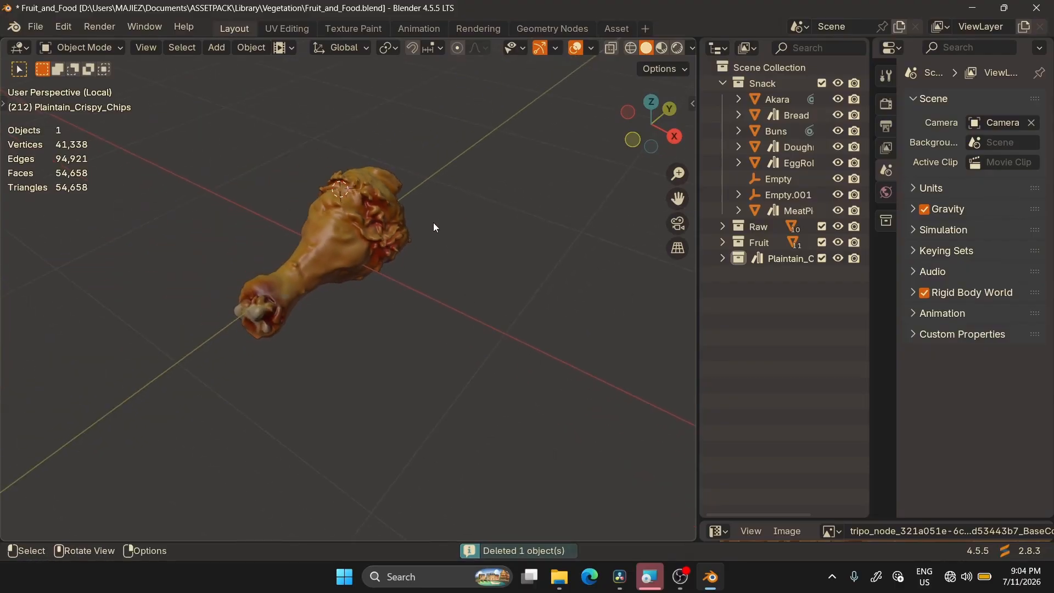
Duplicate the original drumstick about 80 cm along the X axis and check the new copy's mesh in wireframe
{"action": "left_click", "coordinate": [411, 216]}
{"action": "key", "text": "shift+d"}
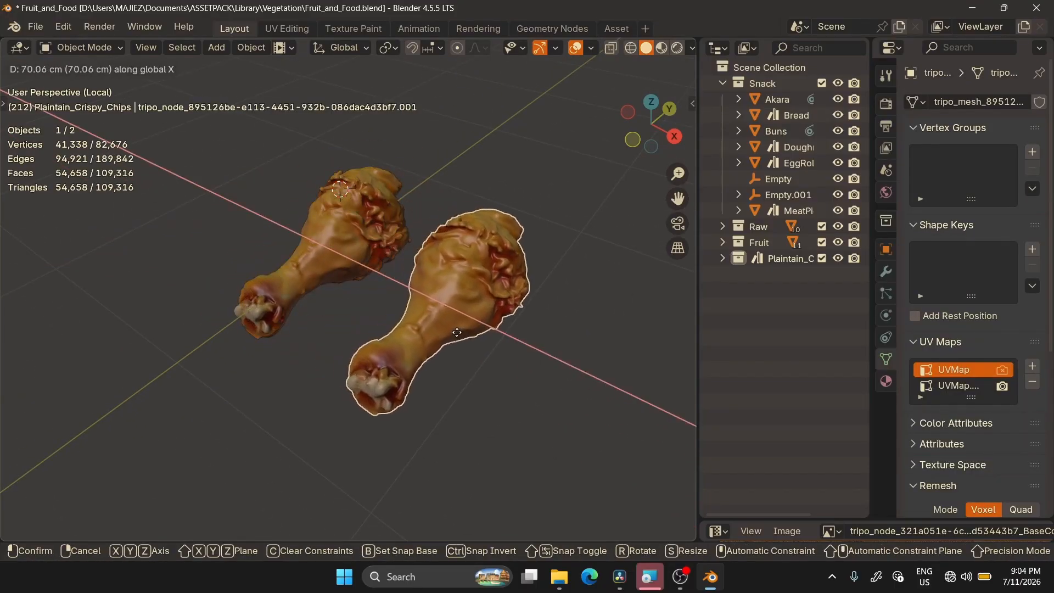
{"action": "left_click", "coordinate": [476, 341]}
{"action": "middle_click_drag", "start_coordinate": [488, 297], "coordinate": [496, 233], "text": "ctrl"}
{"action": "key", "text": "shift+z"}
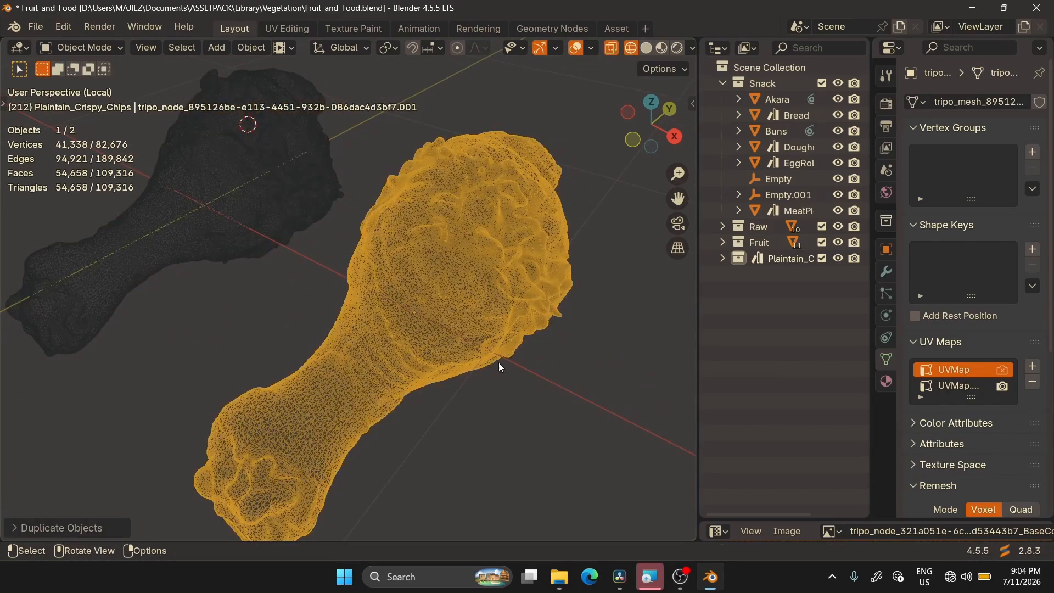
{"action": "key", "text": "shift+z"}
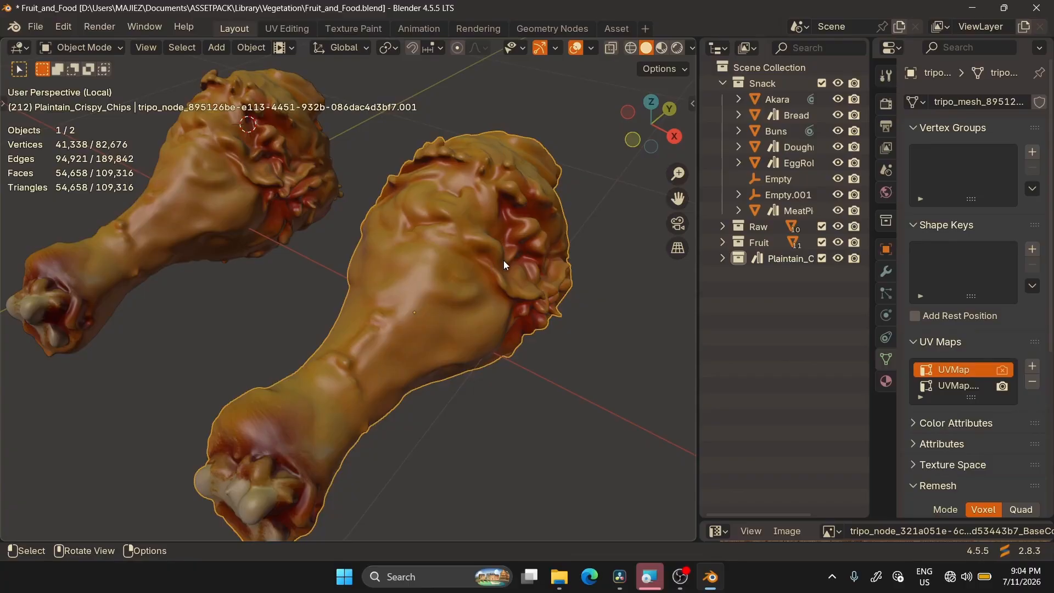
Run the Instant Clean Topology cleanup on the duplicated drumstick in Edit Mode to turn its triangles into quads
{"action": "key", "text": "Tab"}
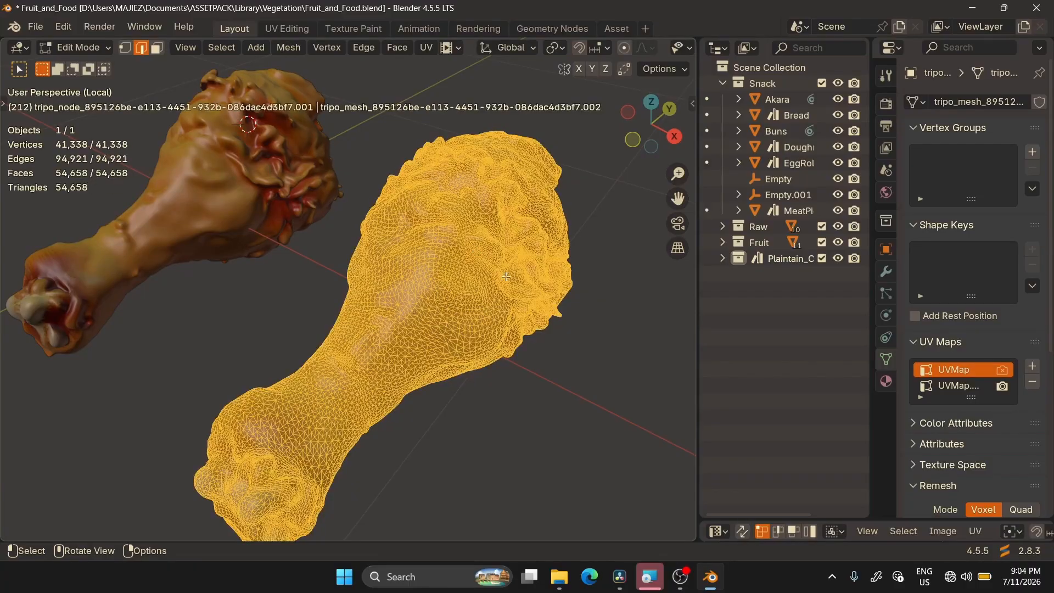
{"action": "left_click", "coordinate": [557, 314]}
{"action": "middle_click_drag", "start_coordinate": [482, 265], "coordinate": [482, 204], "text": "ctrl"}
{"action": "key", "text": "n"}
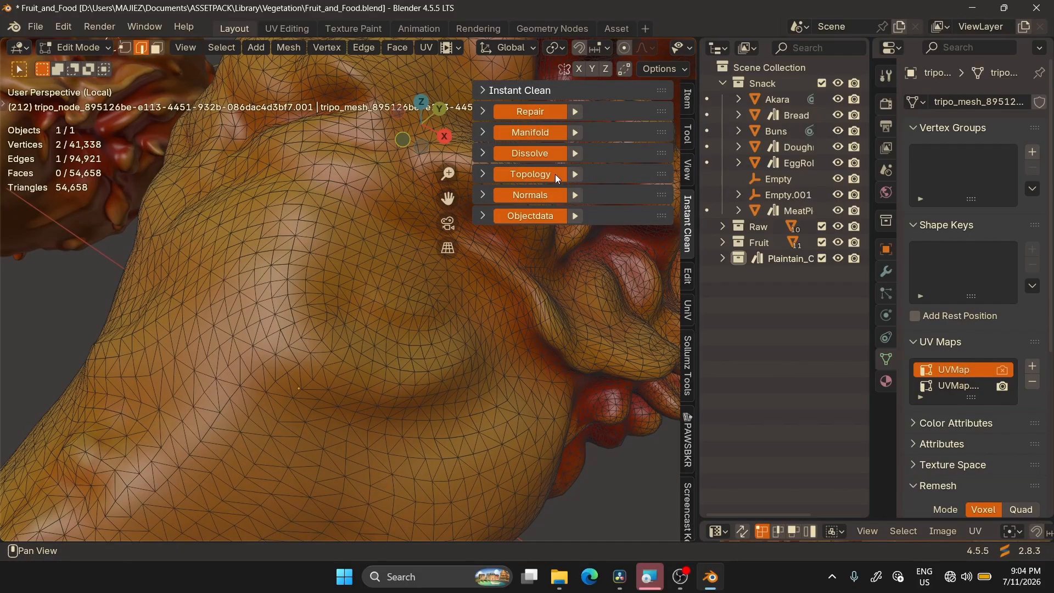
{"action": "left_click", "coordinate": [574, 176]}
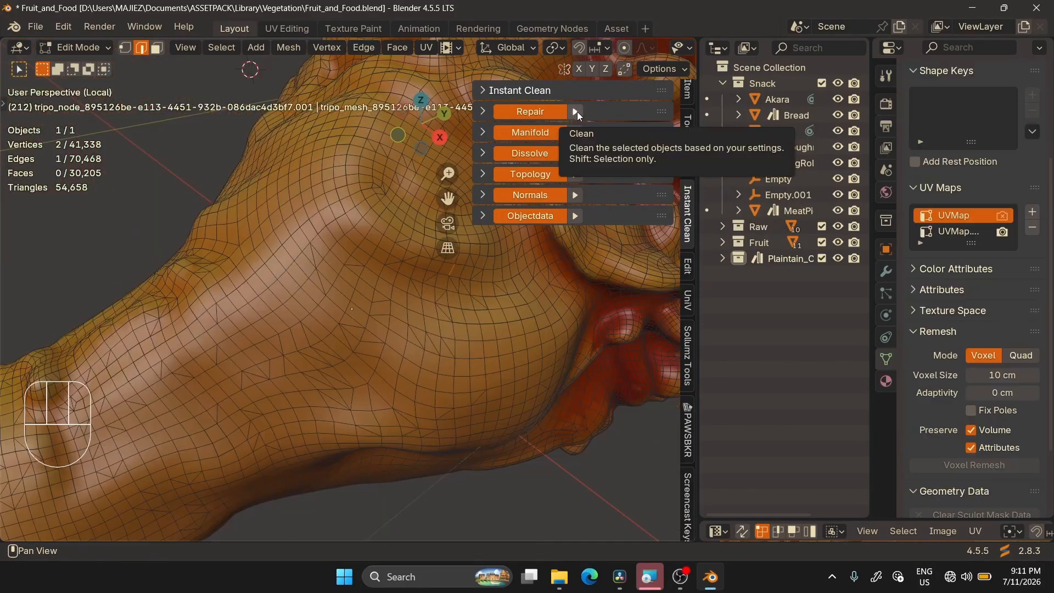
{"action": "left_click", "coordinate": [576, 133]}
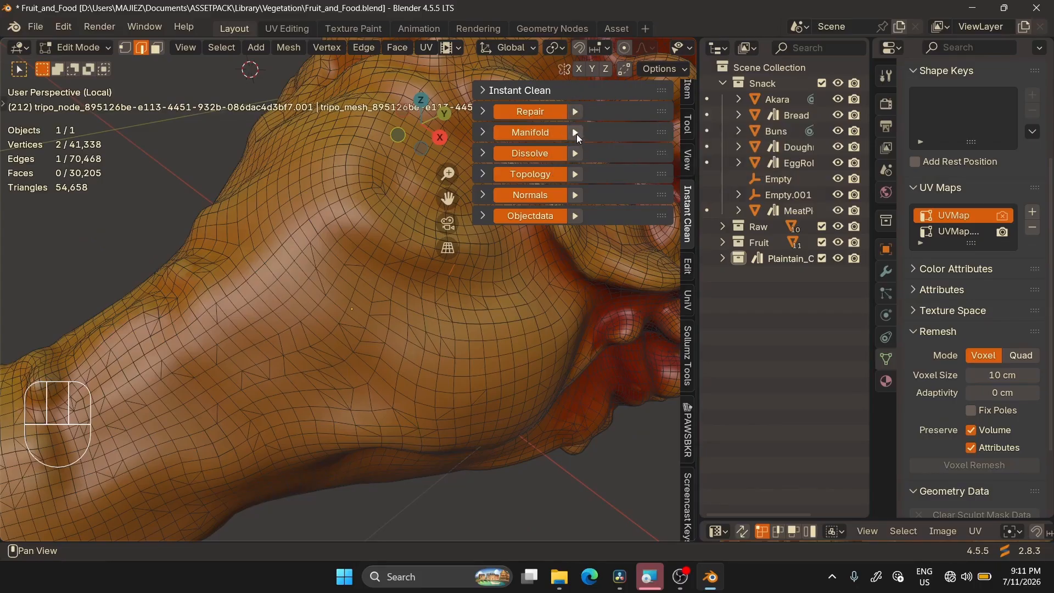
{"action": "left_click", "coordinate": [577, 134]}
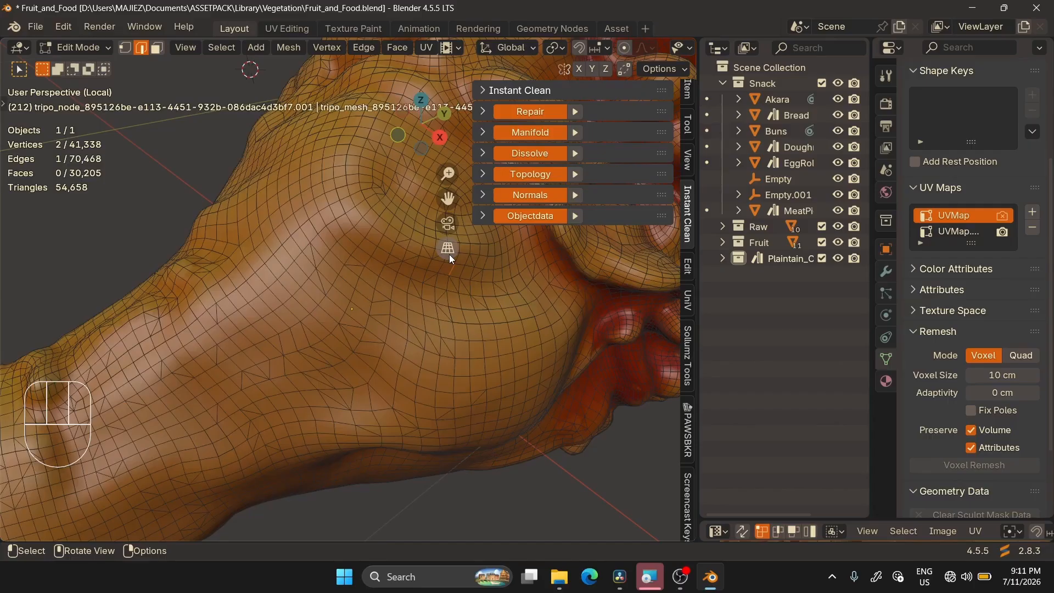
Return the drumstick copy to Object Mode, set its rotation mode to XYZ Euler, and apply its rotation and scale
{"action": "key", "text": "Tab"}
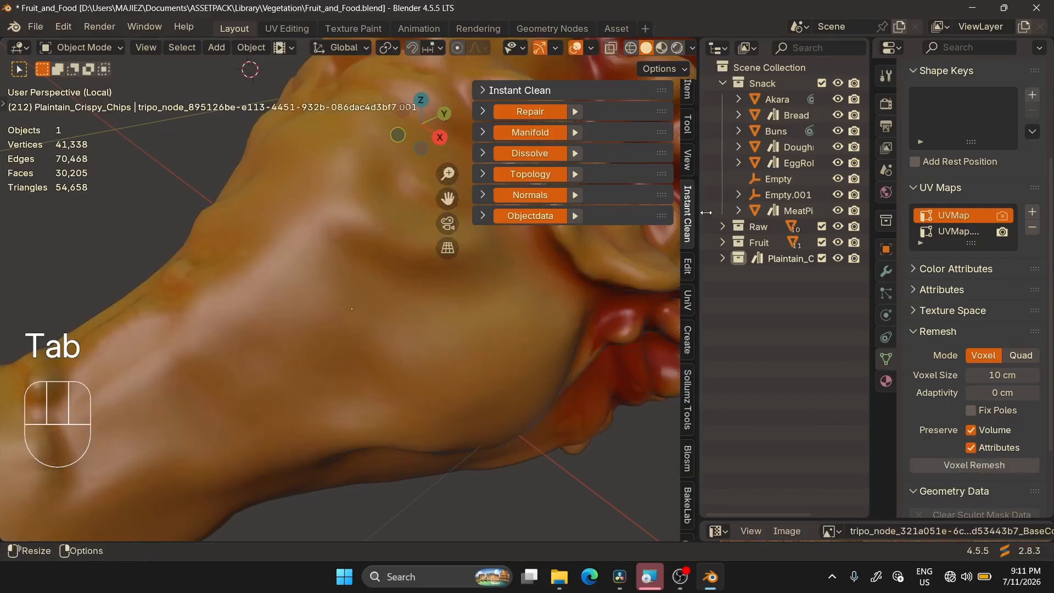
{"action": "left_click", "coordinate": [886, 248]}
{"action": "left_click", "coordinate": [976, 180]}
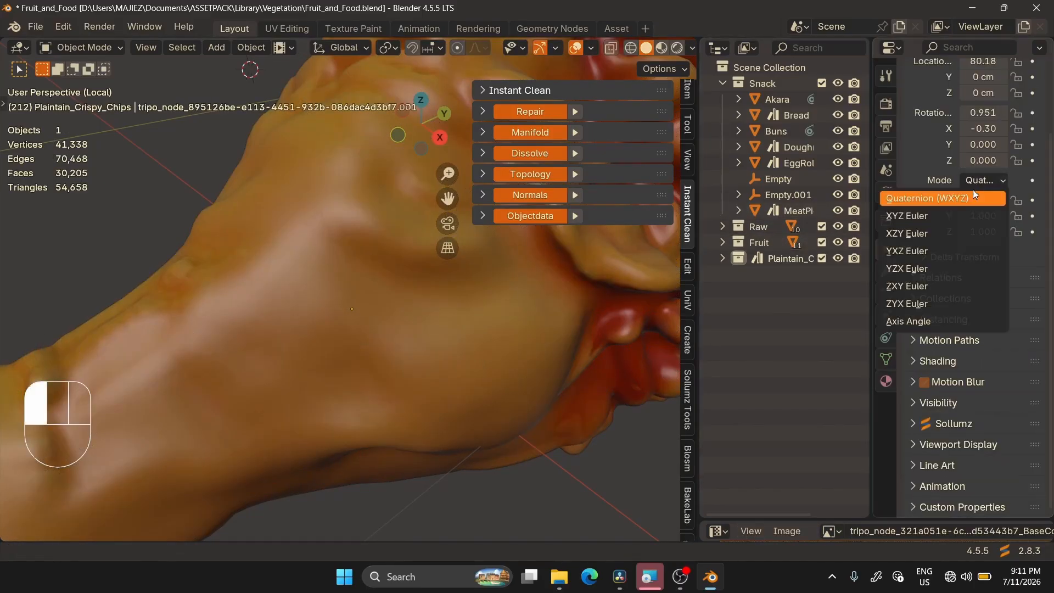
{"action": "left_click", "coordinate": [947, 215]}
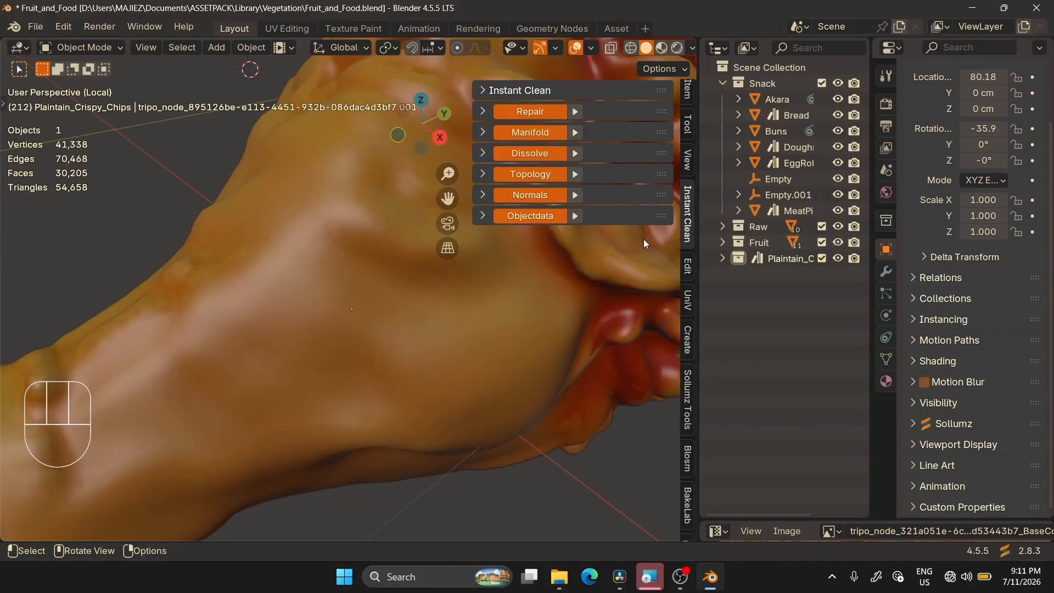
{"action": "left_click", "coordinate": [581, 225], "text": "ctrl"}
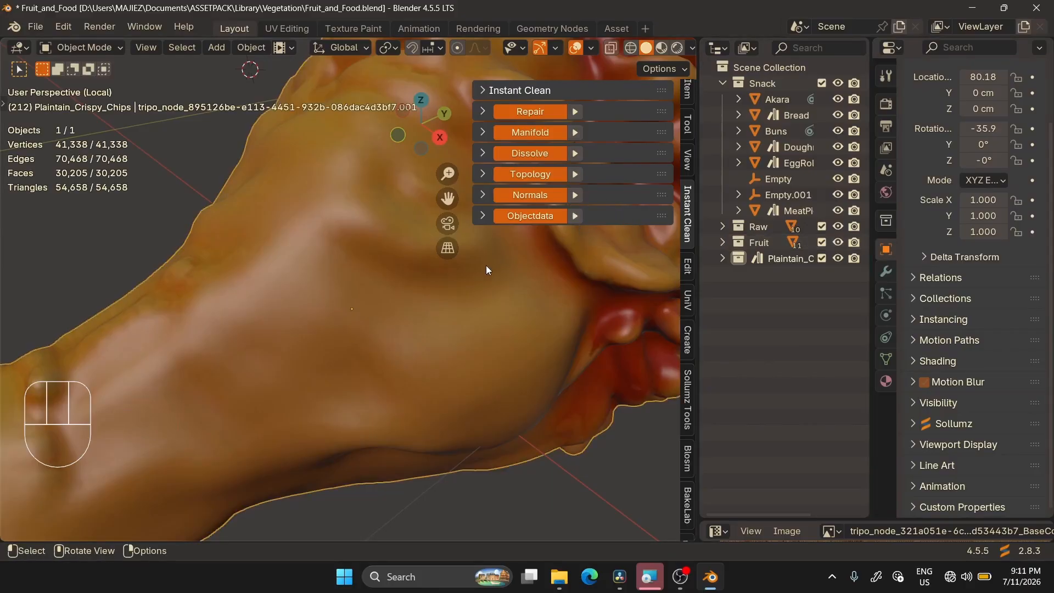
{"action": "key", "text": "ctrl+a"}
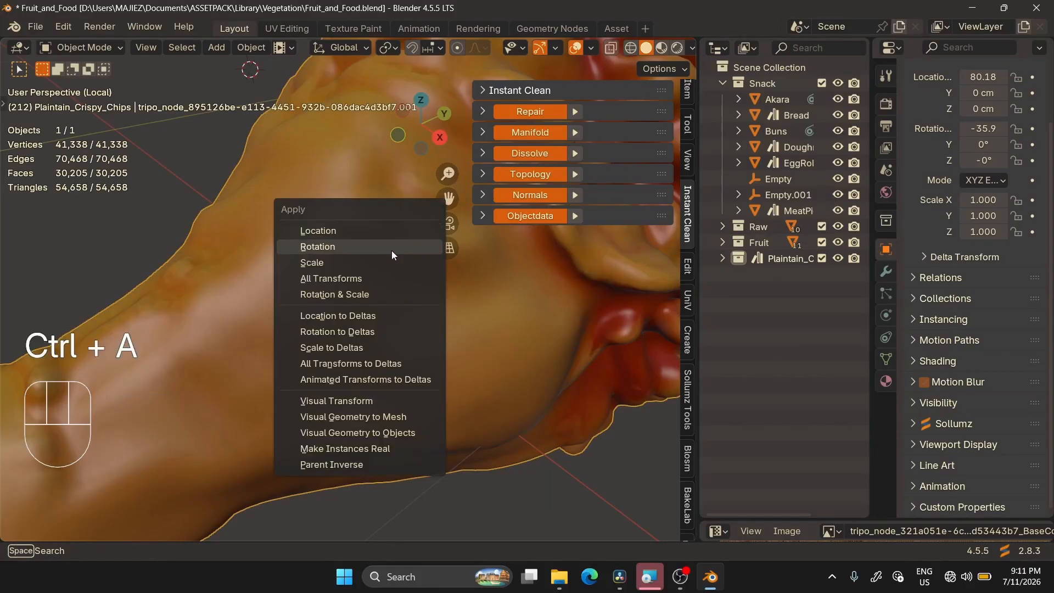
{"action": "left_click", "coordinate": [377, 294]}
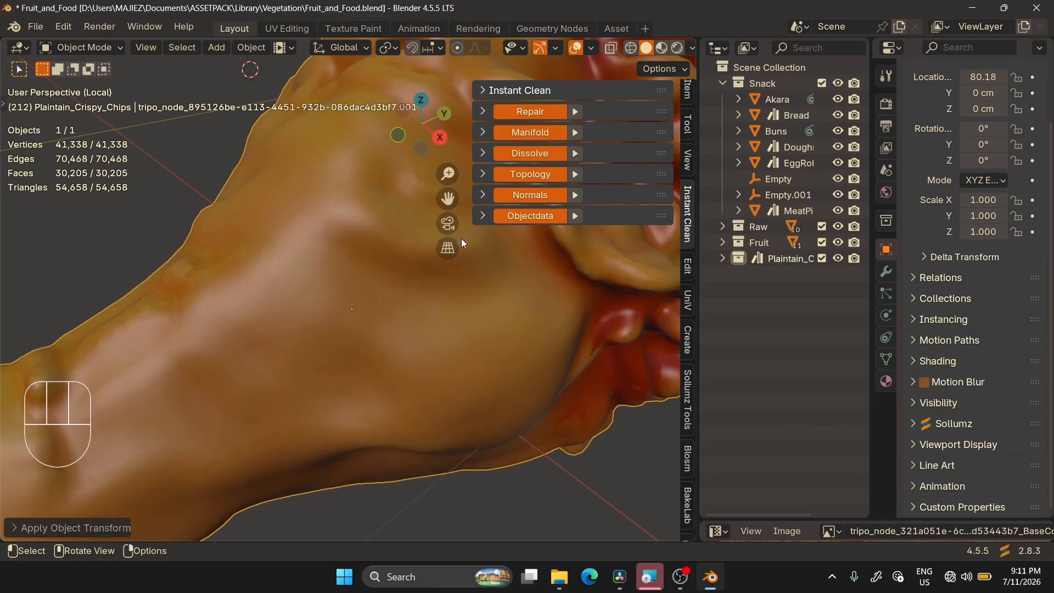
{"action": "key", "text": "n"}
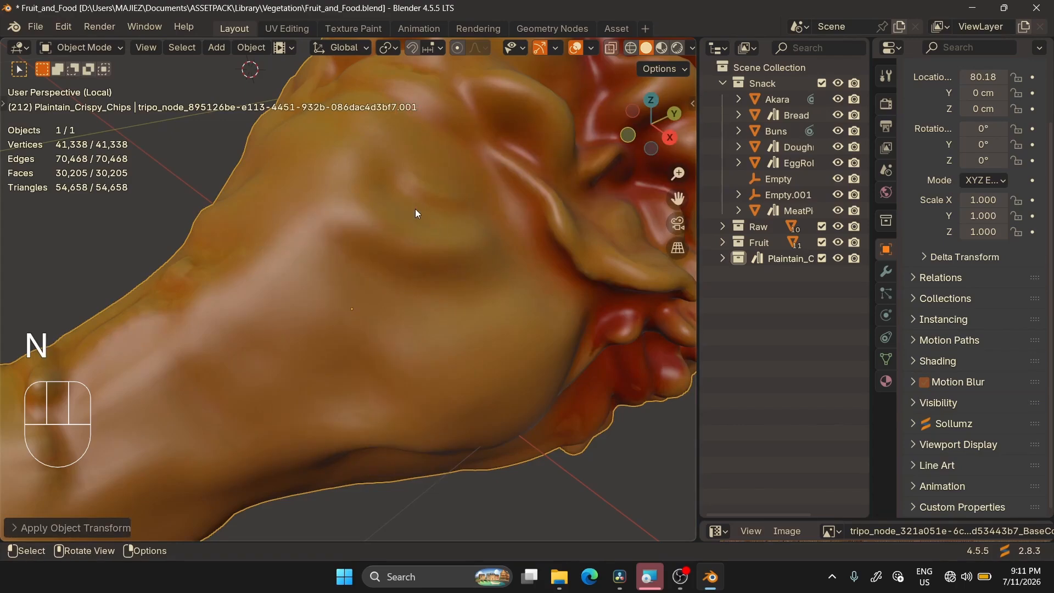
Select all non-manifold geometry of the drumstick copy in Edit Mode and merge its vertices by distance
{"action": "key", "text": "Tab"}
{"action": "left_click_drag", "start_coordinate": [379, 263], "coordinate": [424, 397], "text": "ctrl+alt"}
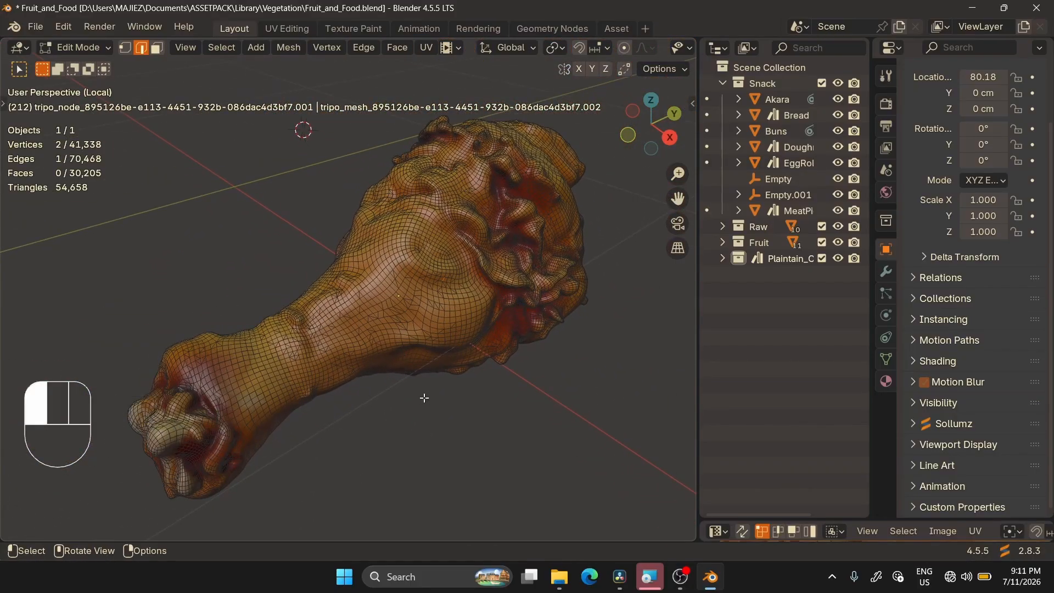
{"action": "left_click", "coordinate": [291, 48]}
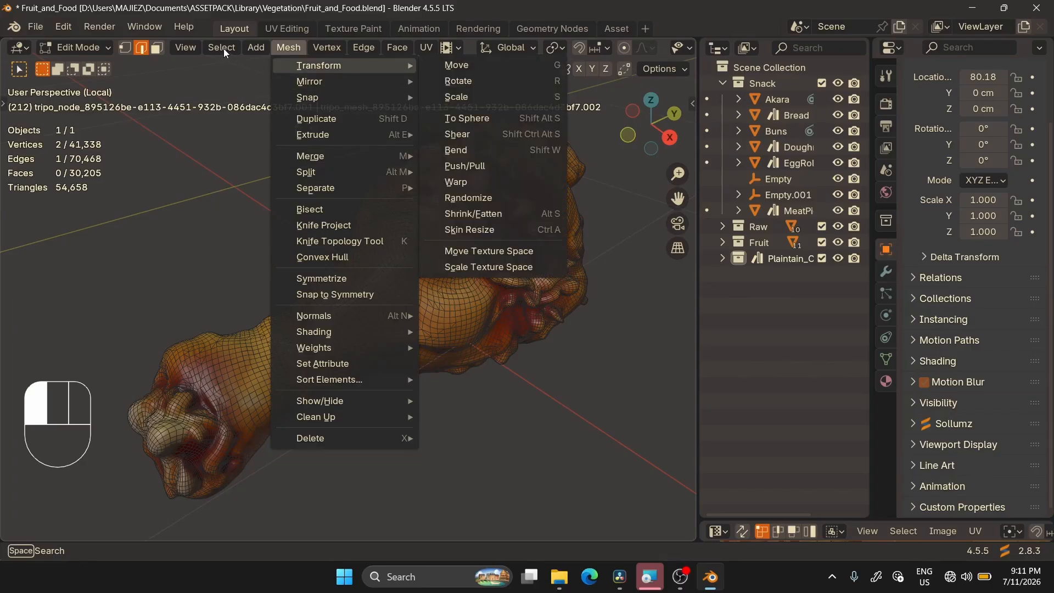
{"action": "mouse_move", "coordinate": [223, 48]}
{"action": "mouse_move", "coordinate": [302, 235]}
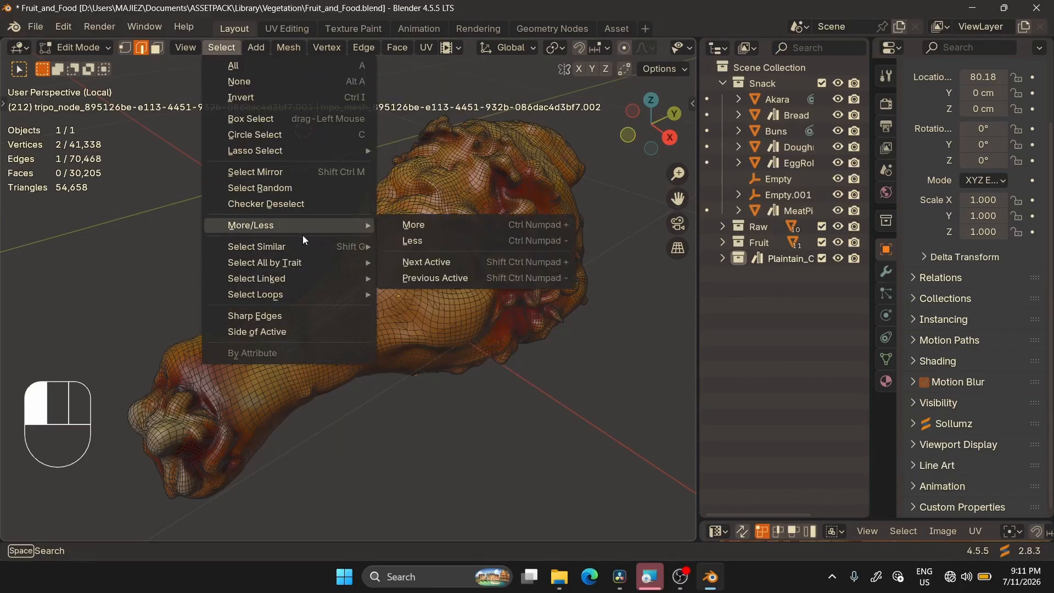
{"action": "mouse_move", "coordinate": [335, 262]}
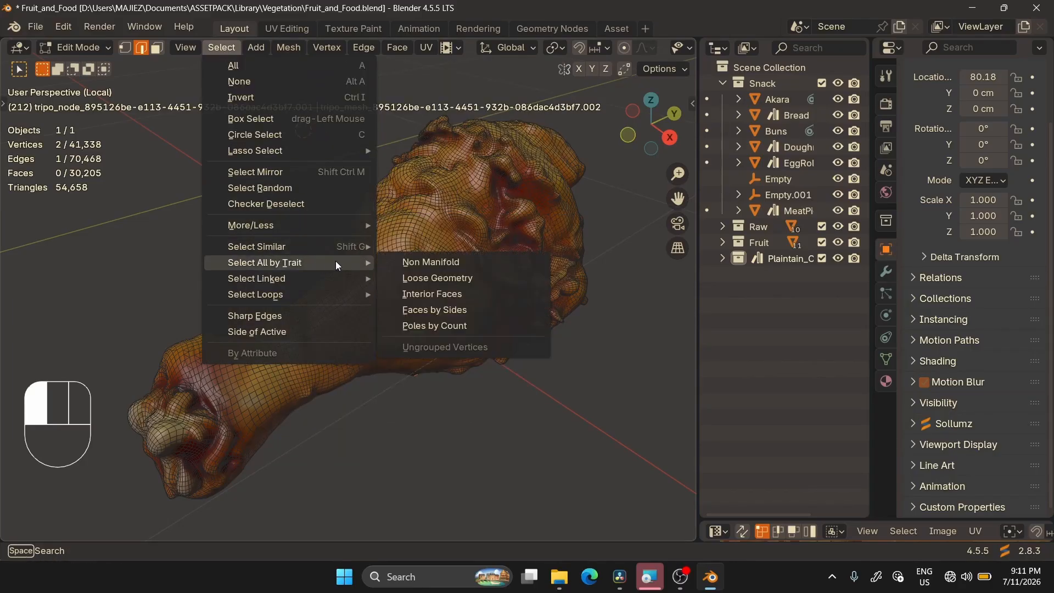
{"action": "left_click", "coordinate": [394, 261]}
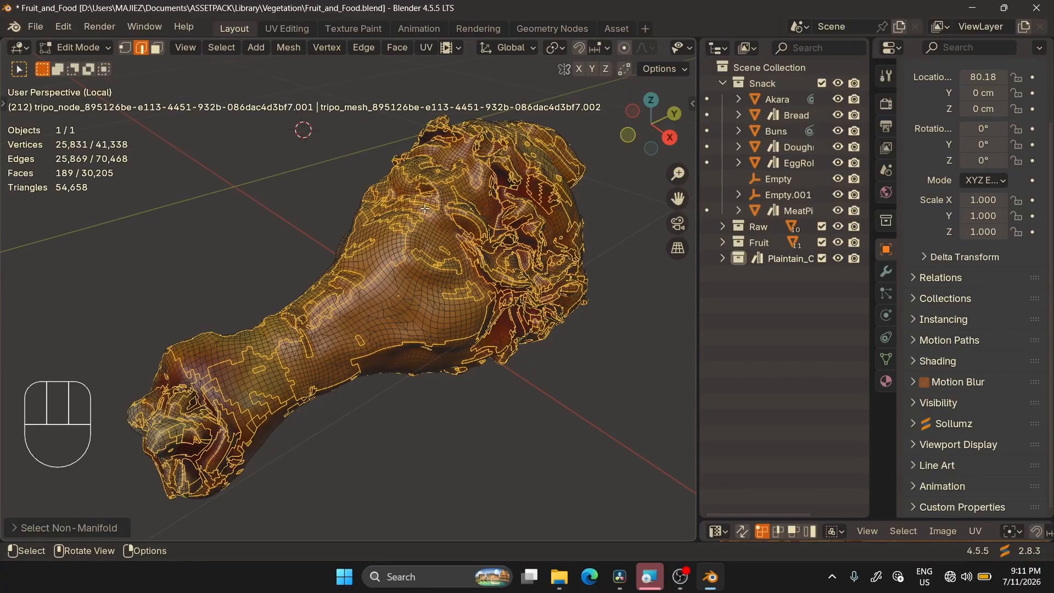
{"action": "key", "text": "m"}
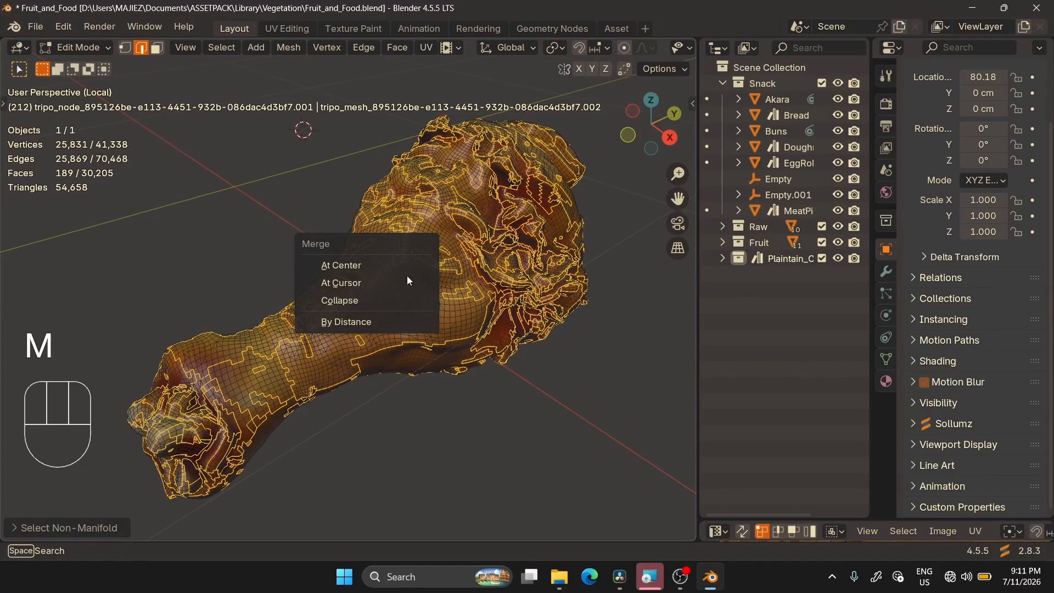
{"action": "left_click", "coordinate": [403, 328]}
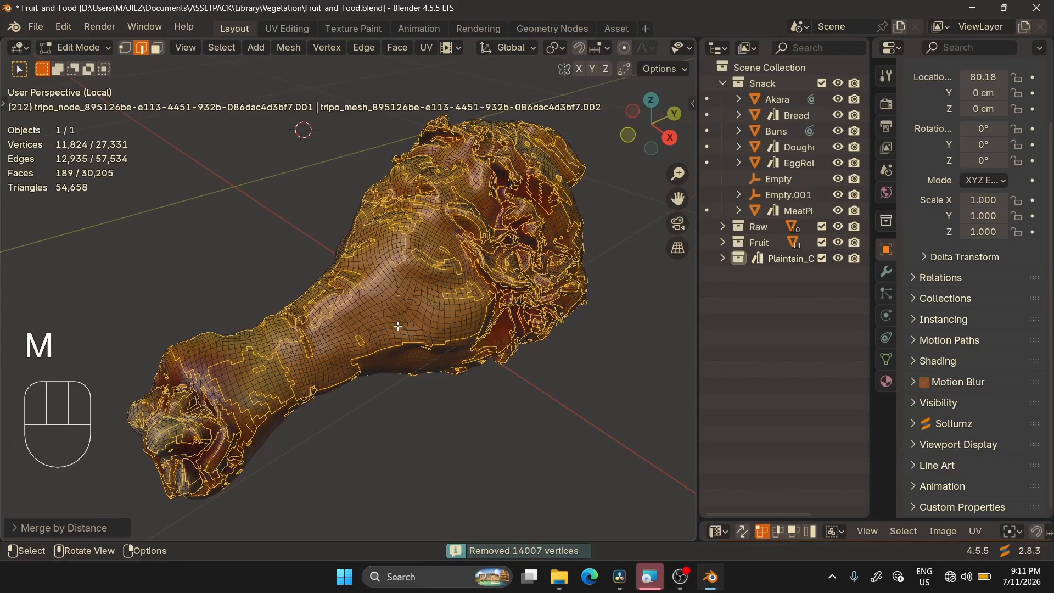
Clear the selection and recheck the drumstick copy for remaining non-manifold geometry
{"action": "left_click", "coordinate": [464, 459]}
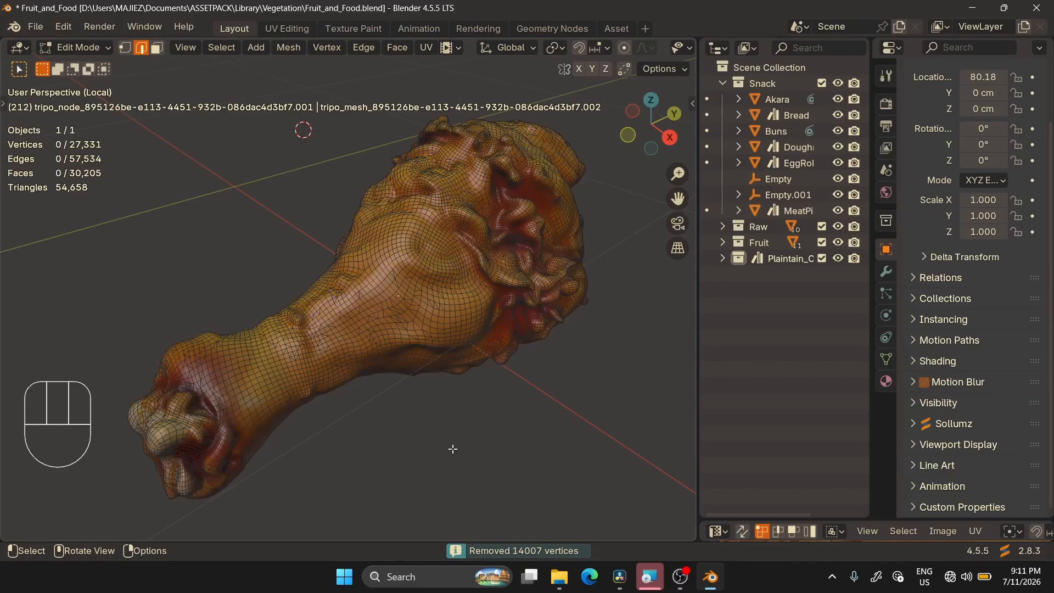
{"action": "left_click", "coordinate": [238, 47]}
{"action": "mouse_move", "coordinate": [285, 264]}
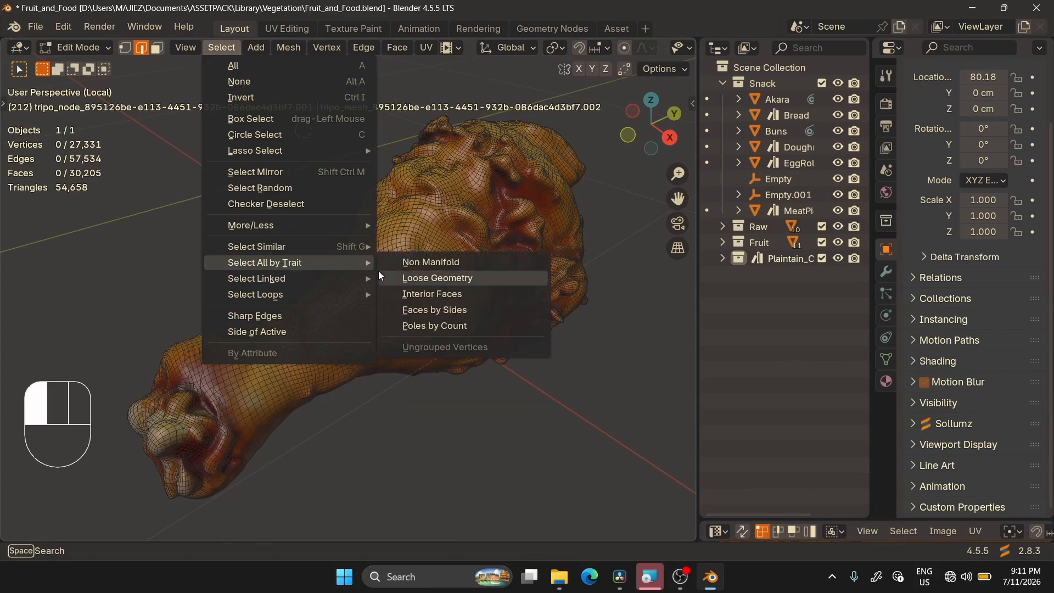
{"action": "left_click", "coordinate": [400, 263]}
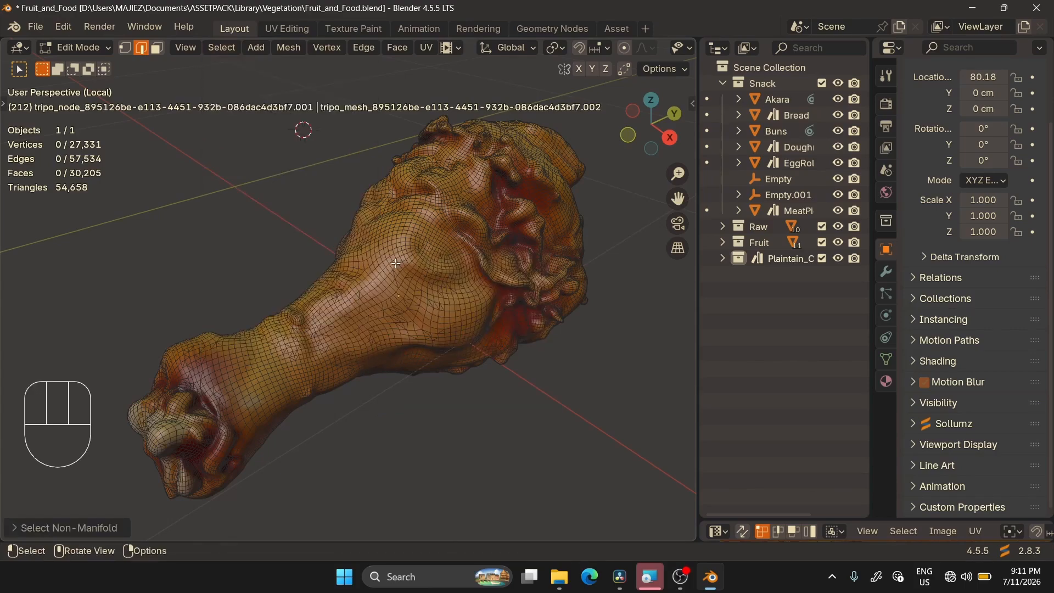
Check the drumstick copy's mesh for loose geometry and interior faces with the Select All by Trait options
{"action": "left_click", "coordinate": [224, 48]}
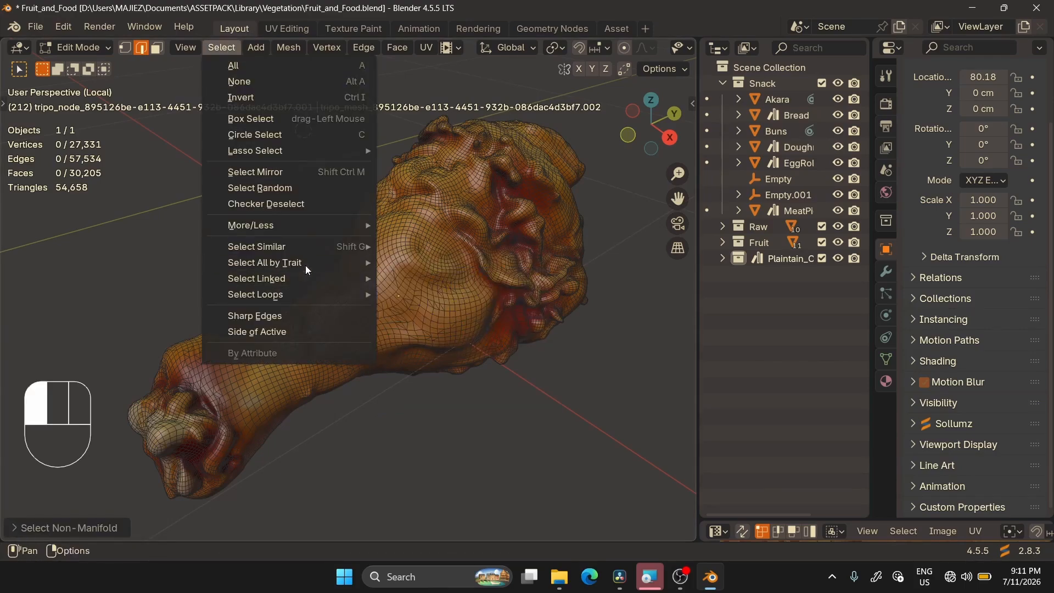
{"action": "mouse_move", "coordinate": [306, 266]}
{"action": "left_click", "coordinate": [398, 273]}
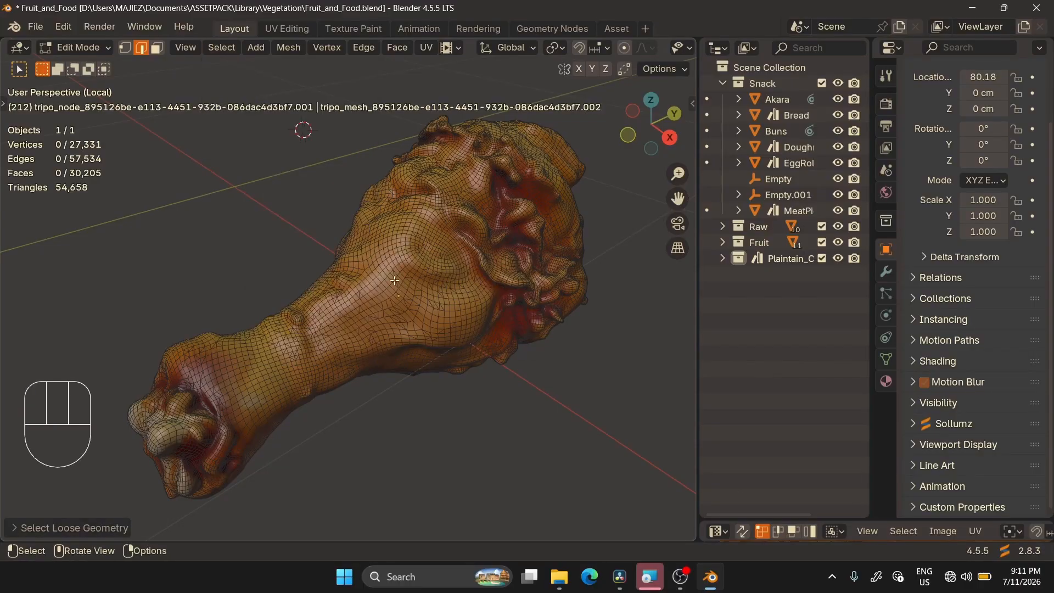
{"action": "left_click", "coordinate": [224, 48]}
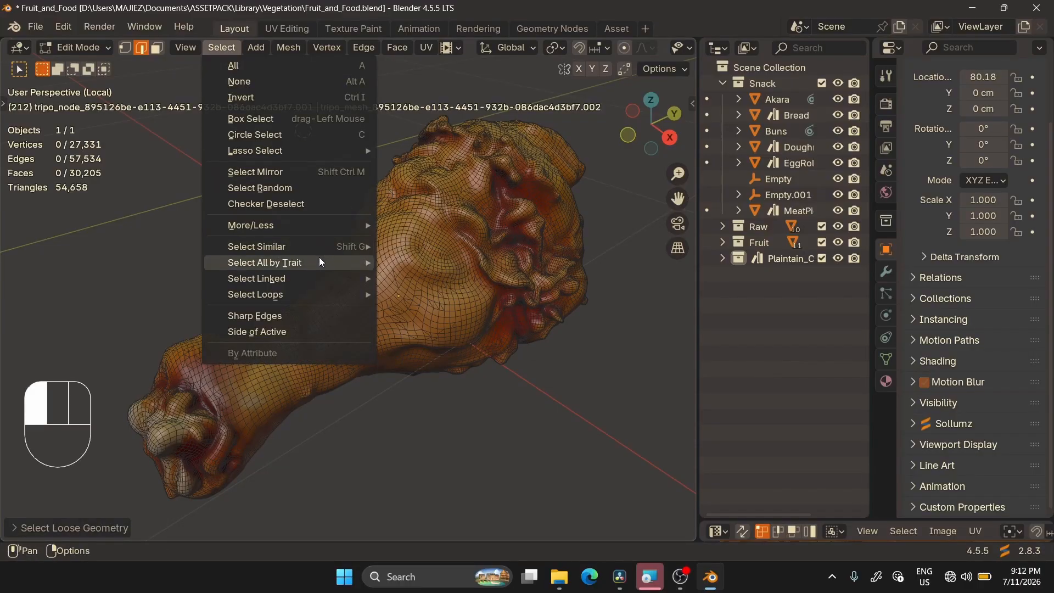
{"action": "mouse_move", "coordinate": [359, 261]}
{"action": "left_click", "coordinate": [403, 297]}
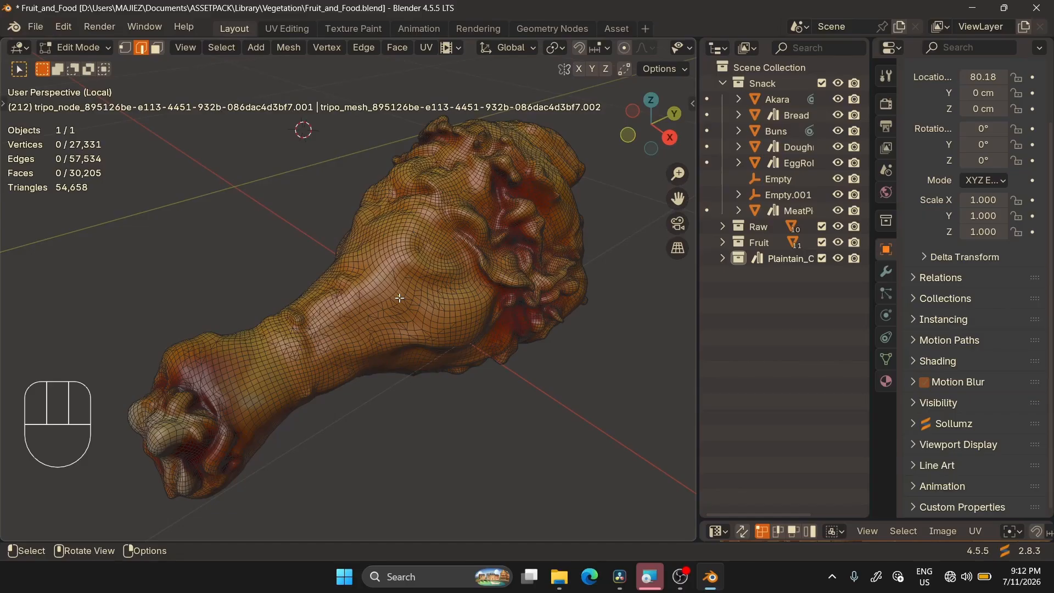
Select the drumstick copy's poles by count and merge the selected vertices by distance
{"action": "left_click", "coordinate": [236, 48]}
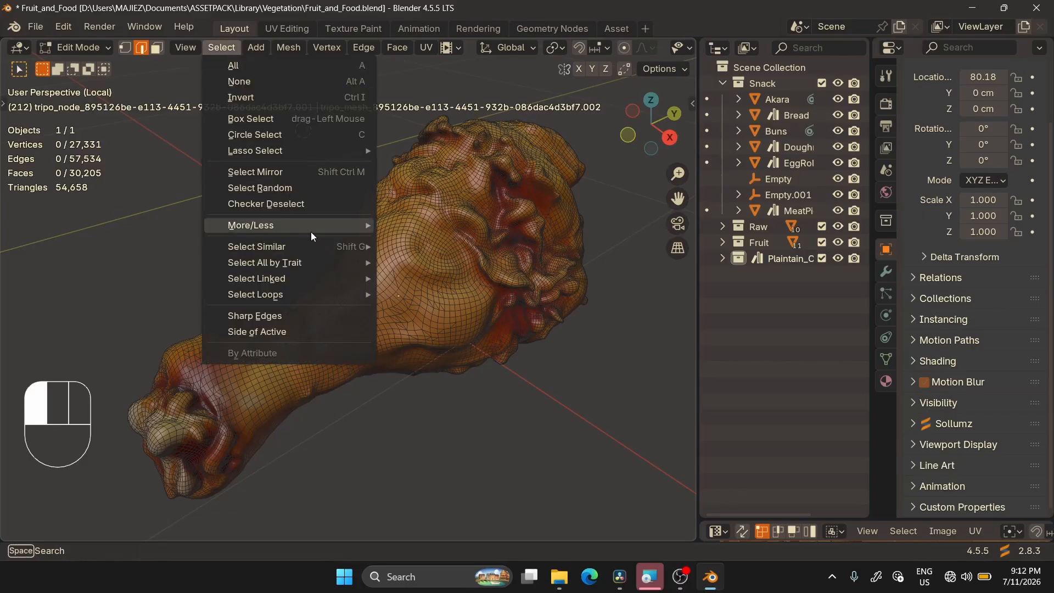
{"action": "mouse_move", "coordinate": [324, 263]}
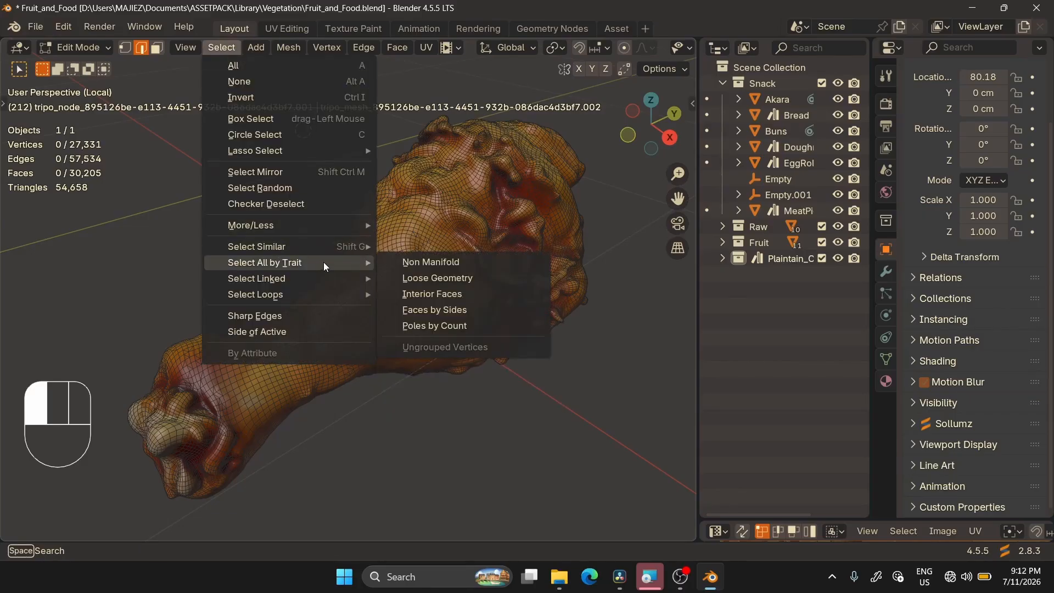
{"action": "left_click", "coordinate": [403, 326]}
{"action": "key", "text": "m"}
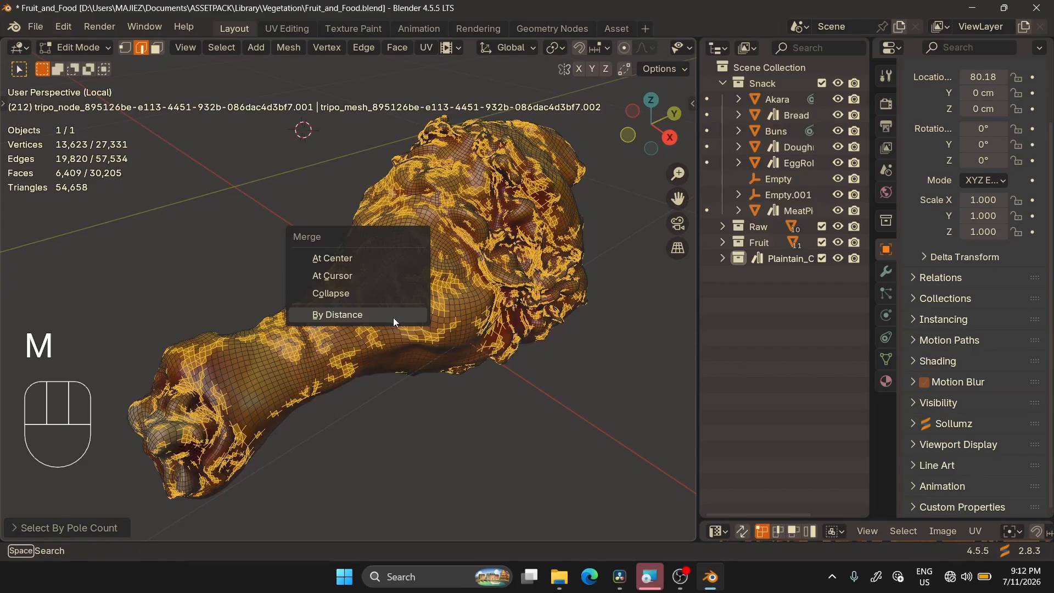
{"action": "left_click", "coordinate": [394, 318]}
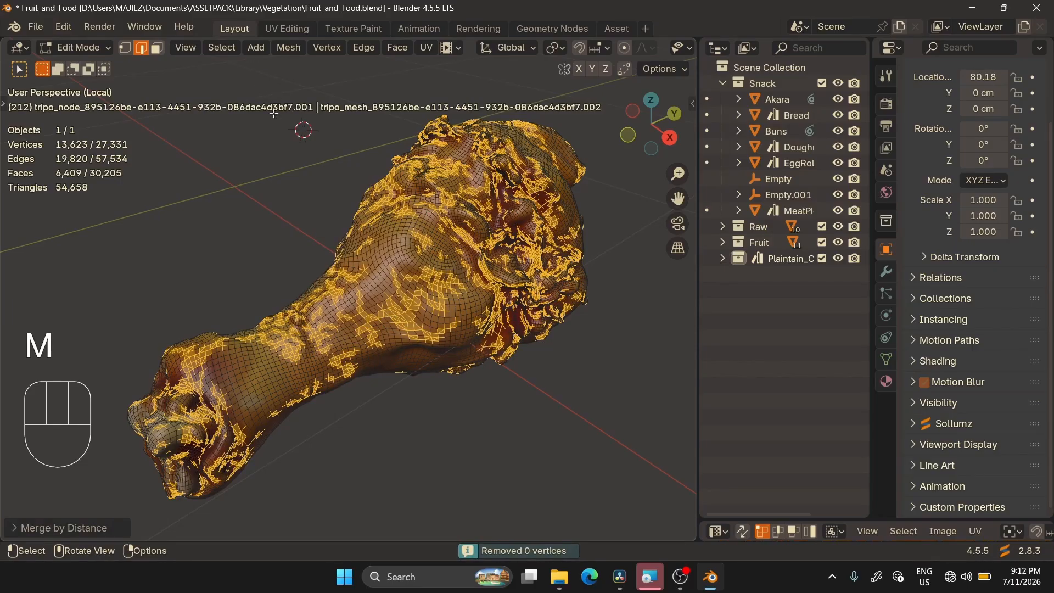
Clear the selection, reselect the poles by count and repeat the merge by distance on them
{"action": "left_click", "coordinate": [269, 137]}
{"action": "left_click", "coordinate": [255, 48]}
{"action": "left_click", "coordinate": [277, 49]}
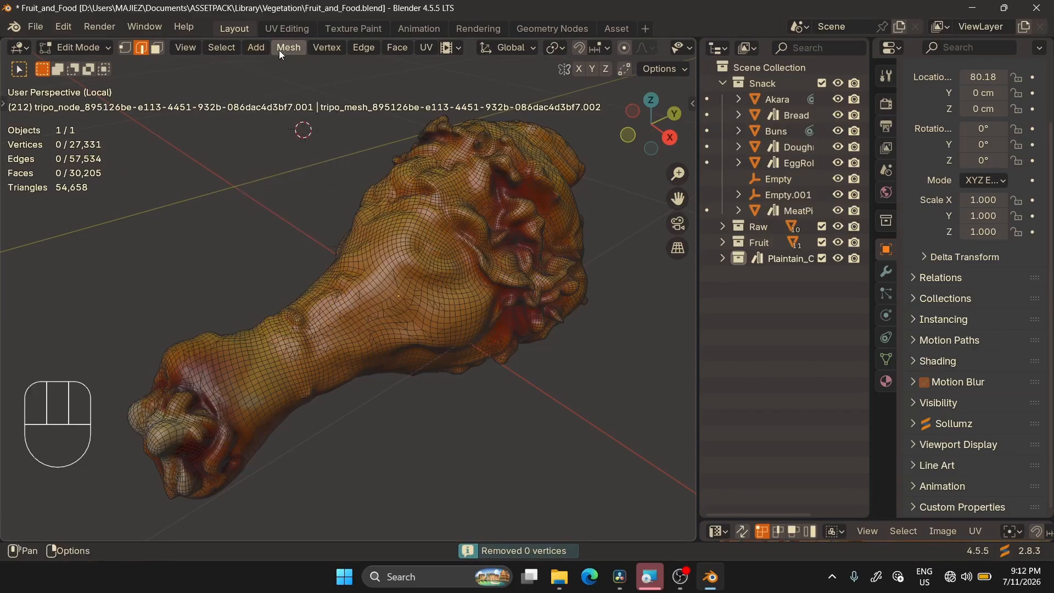
{"action": "left_click", "coordinate": [233, 48]}
{"action": "mouse_move", "coordinate": [311, 262]}
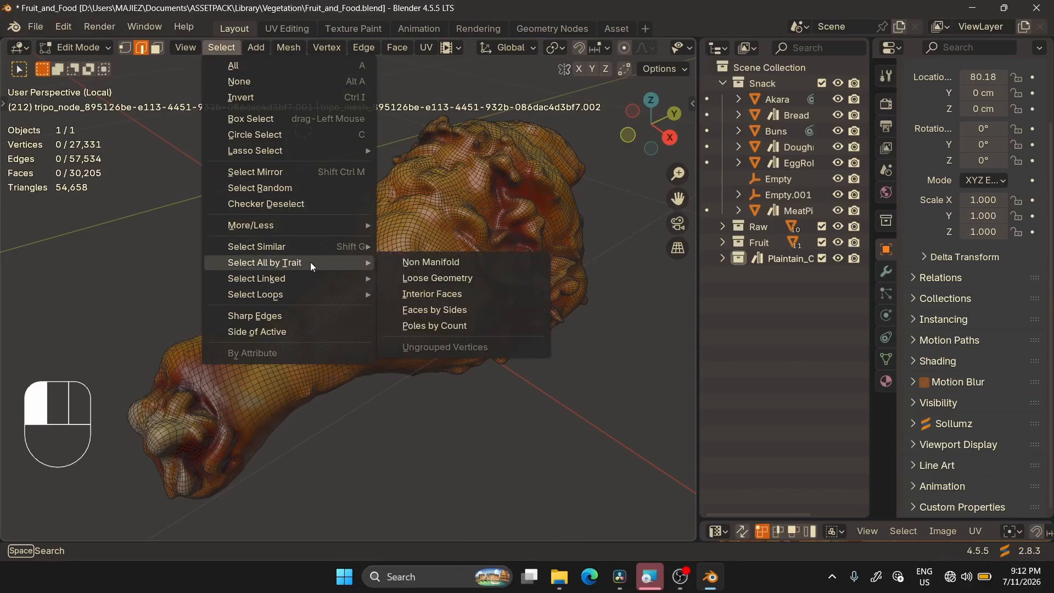
{"action": "left_click", "coordinate": [408, 327]}
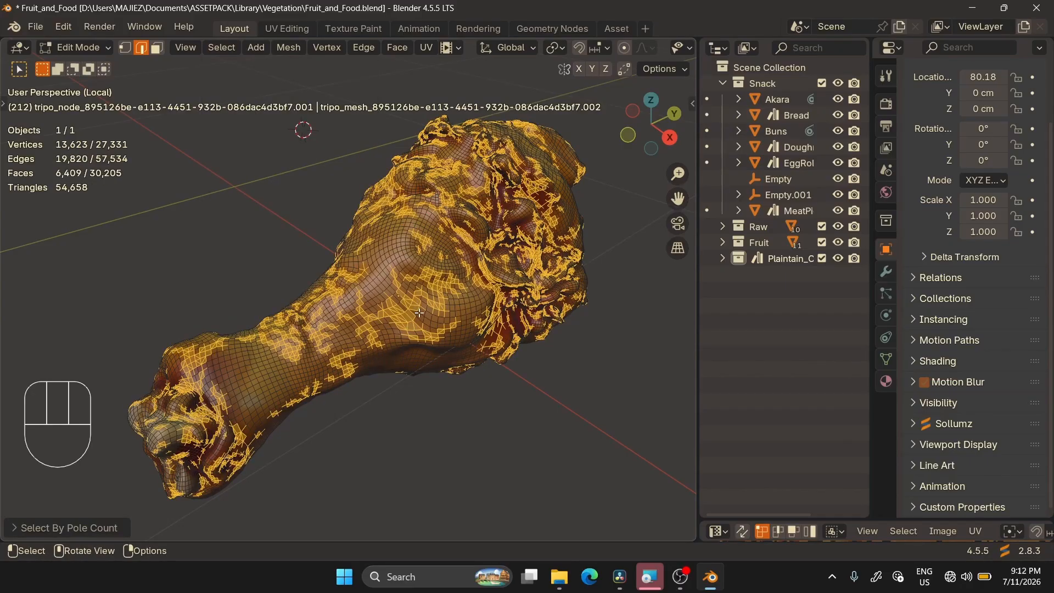
{"action": "key", "text": "m"}
{"action": "left_click", "coordinate": [414, 315]}
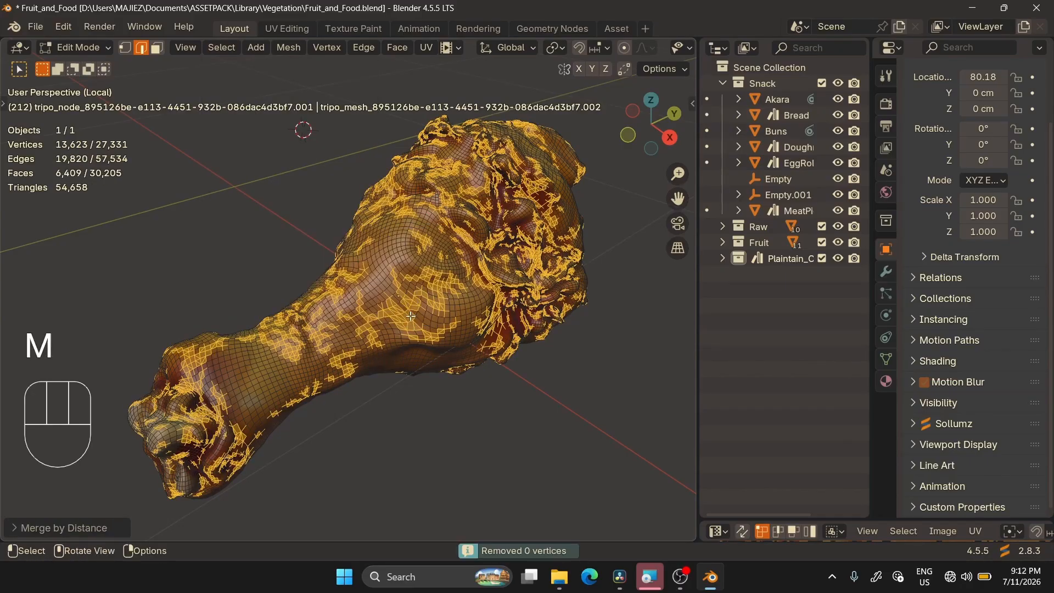
Select the drumstick copy's entire mesh, merge all its vertices by distance, and clear the selection
{"action": "left_click", "coordinate": [413, 394]}
{"action": "key", "text": "a"}
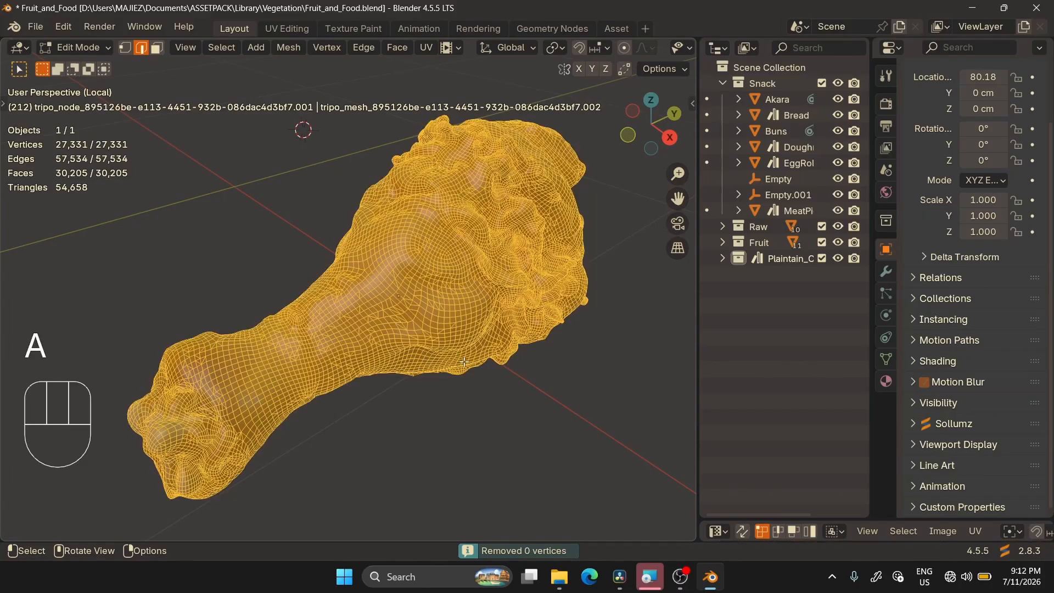
{"action": "key", "text": "m"}
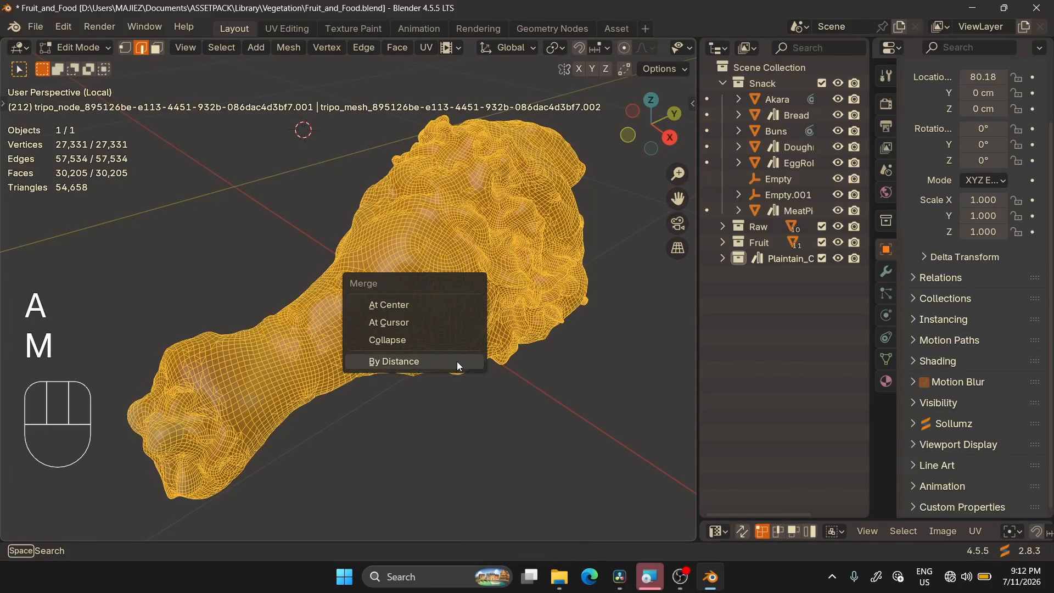
{"action": "left_click", "coordinate": [457, 362]}
{"action": "left_click", "coordinate": [484, 435]}
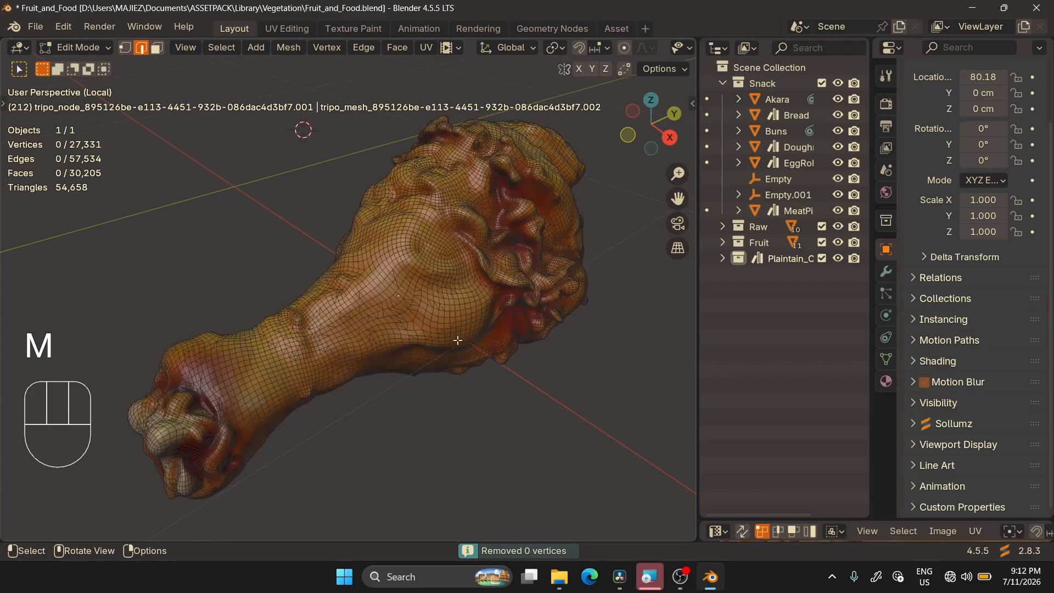
Run the Instant Clean Topology cleanup with conversion to Quads on the drumstick copy in Object Mode and save the file
{"action": "key", "text": "Tab"}
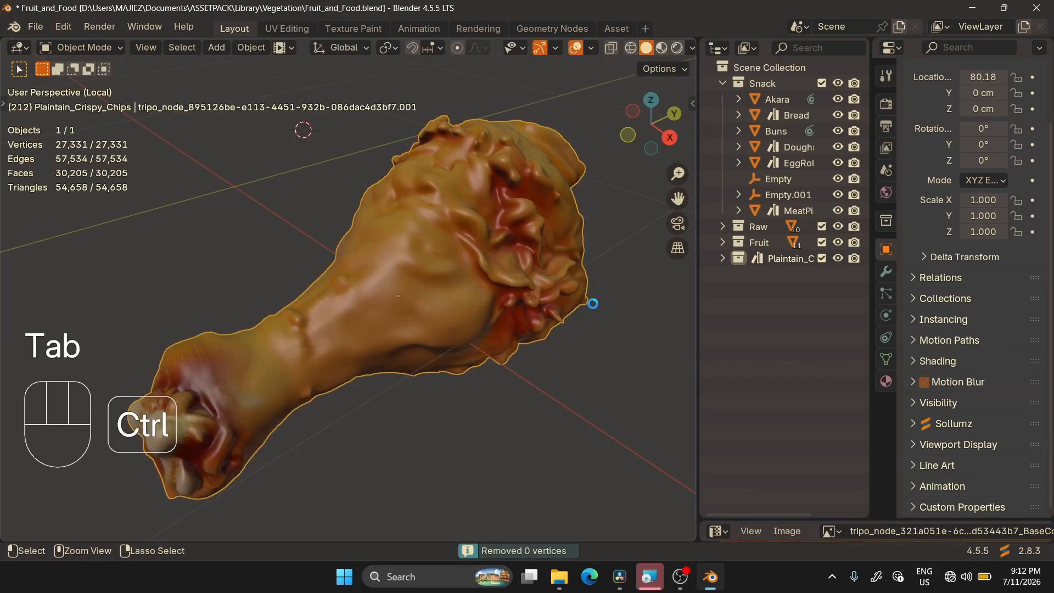
{"action": "key", "text": "ctrl+s"}
{"action": "key", "text": "n"}
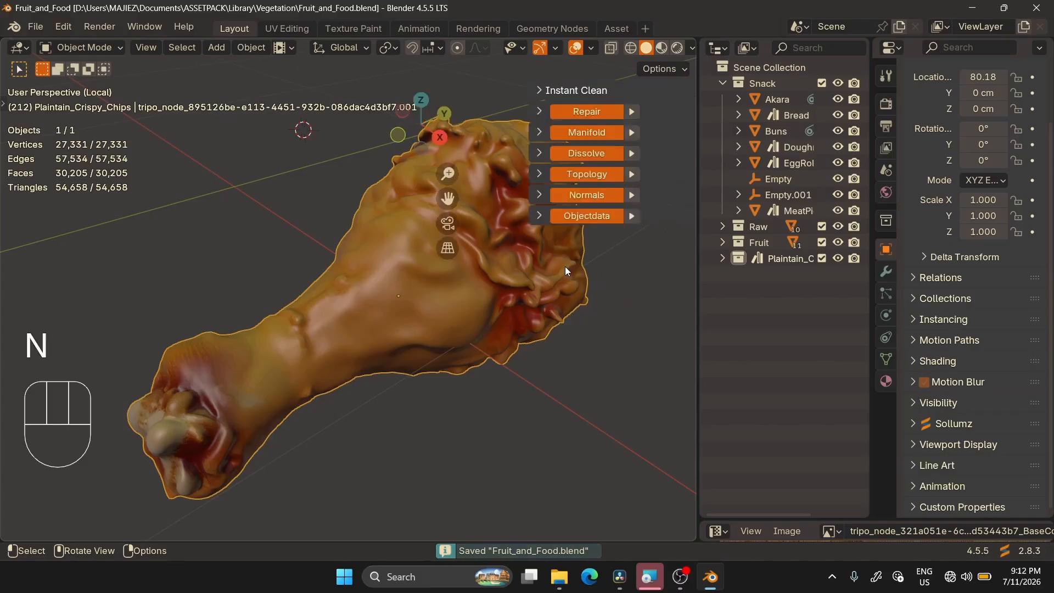
{"action": "left_click", "coordinate": [586, 176]}
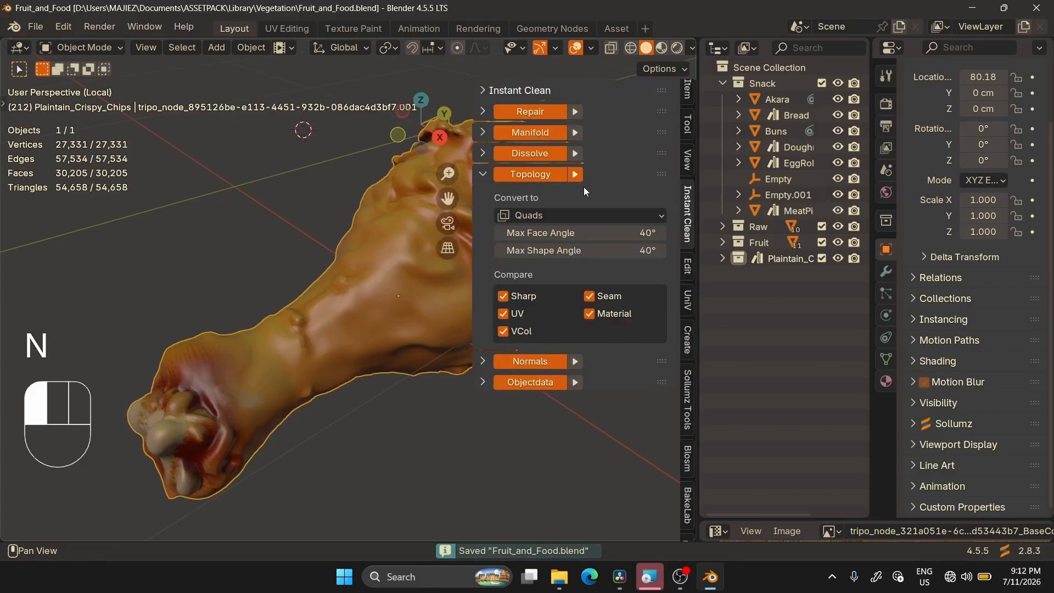
{"action": "key", "text": "n"}
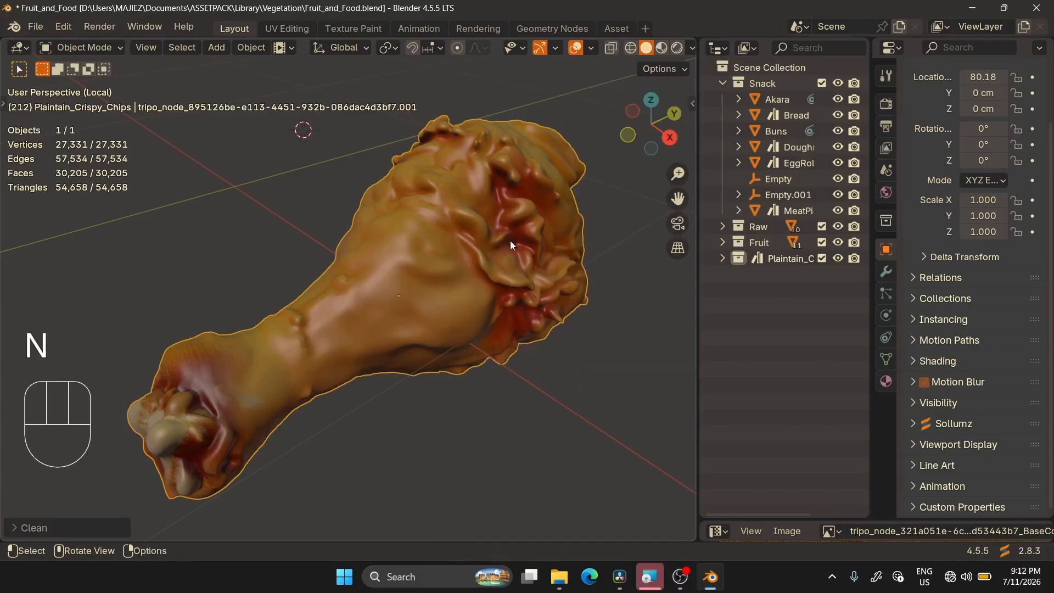
{"action": "middle_click_drag", "start_coordinate": [502, 349], "coordinate": [498, 295], "text": "ctrl+alt"}
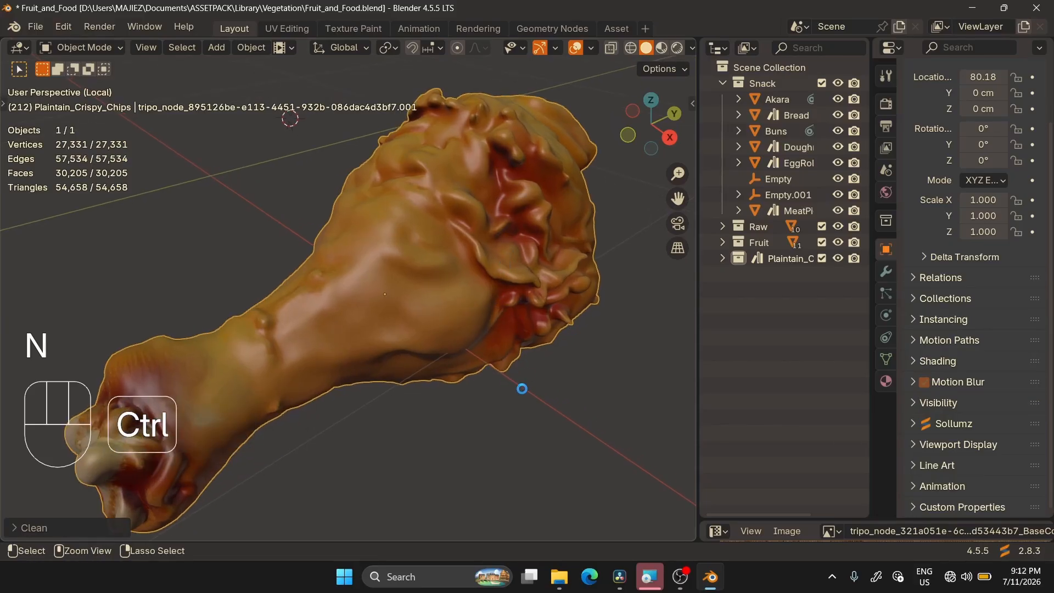
{"action": "key", "text": "ctrl+s"}
Inspect the drumstick copy's edge flow in Edit Mode by selecting edge loops along the middle of the leg
{"action": "key", "text": "Tab"}
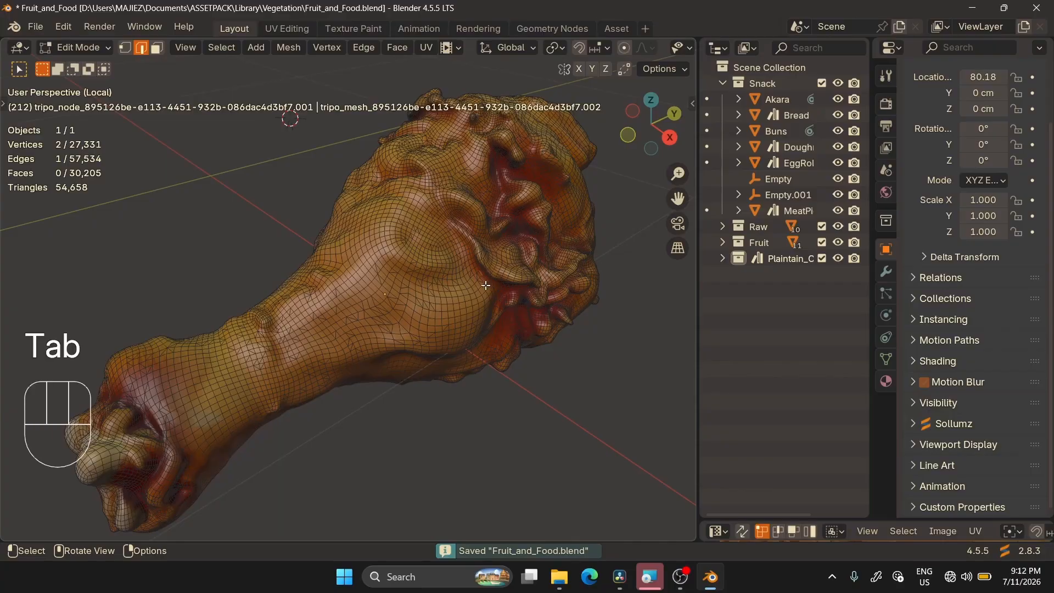
{"action": "key", "text": "Tab"}
{"action": "key", "text": "Tab"}
{"action": "middle_click_drag", "start_coordinate": [444, 288], "coordinate": [390, 269], "text": "ctrl+alt"}
{"action": "left_click", "coordinate": [341, 275], "text": "alt"}
{"action": "left_click", "coordinate": [367, 294], "text": "alt"}
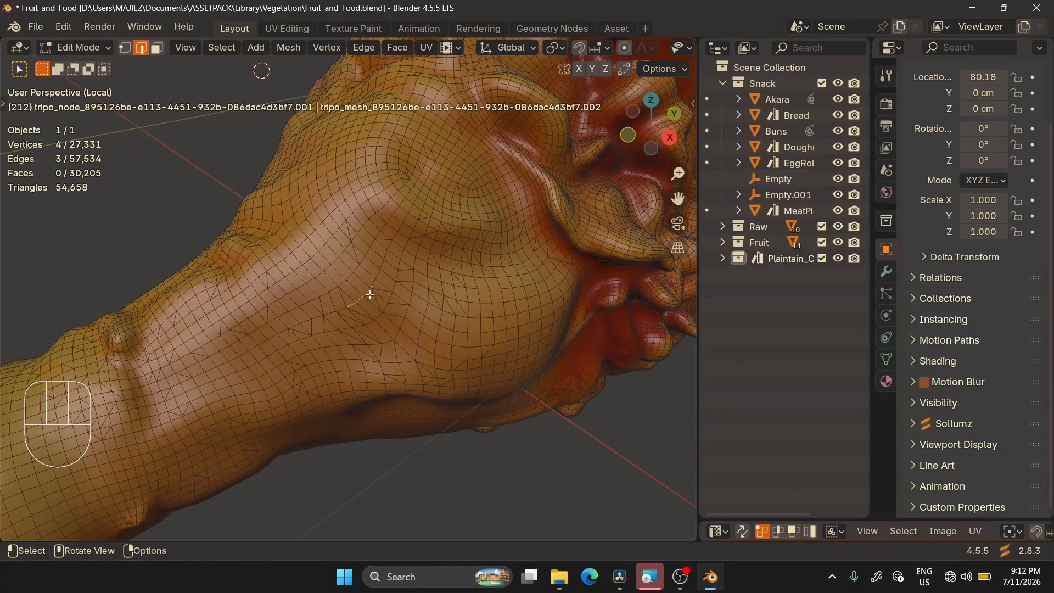
{"action": "left_click", "coordinate": [339, 274]}
{"action": "left_click", "coordinate": [320, 282], "text": "alt"}
{"action": "left_click", "coordinate": [304, 283], "text": "alt"}
{"action": "left_click", "coordinate": [261, 336], "text": "alt"}
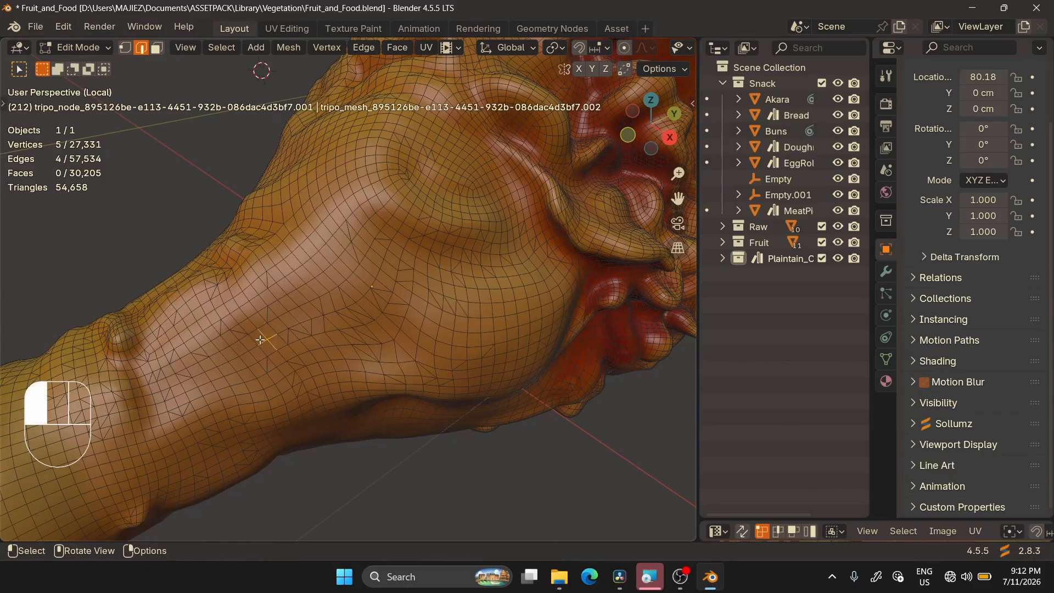
{"action": "left_click", "coordinate": [223, 364], "text": "alt"}
{"action": "left_click", "coordinate": [255, 318], "text": "alt"}
{"action": "left_click", "coordinate": [305, 285], "text": "alt"}
{"action": "left_click", "coordinate": [328, 261], "text": "alt"}
{"action": "left_click", "coordinate": [343, 282], "text": "alt"}
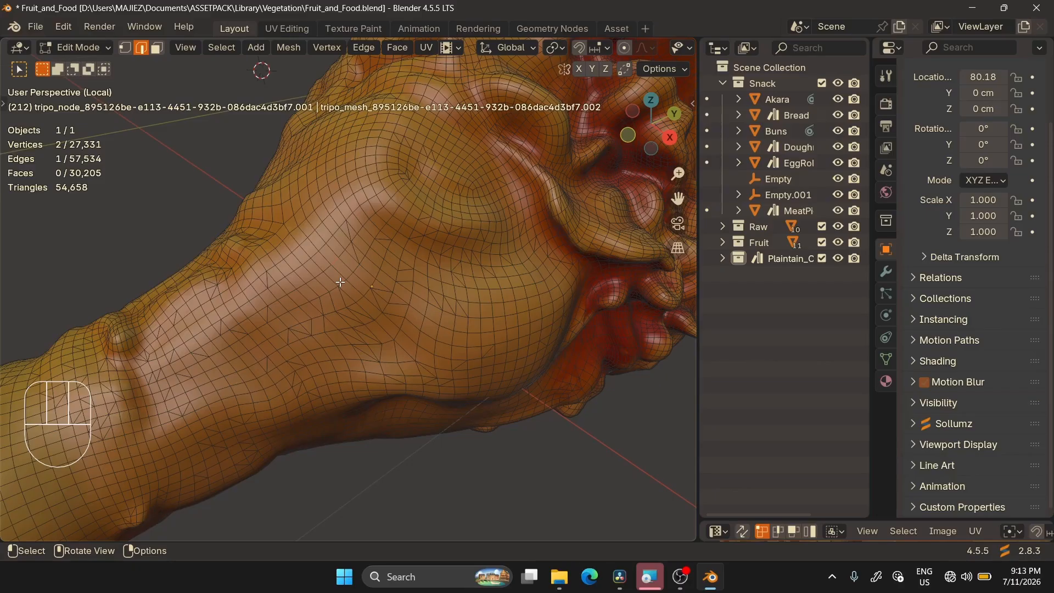
Compare the edge loops on the thick, meaty part of the drumstick with the irregular edges in its middle
{"action": "left_click", "coordinate": [489, 271]}
{"action": "left_click", "coordinate": [482, 273]}
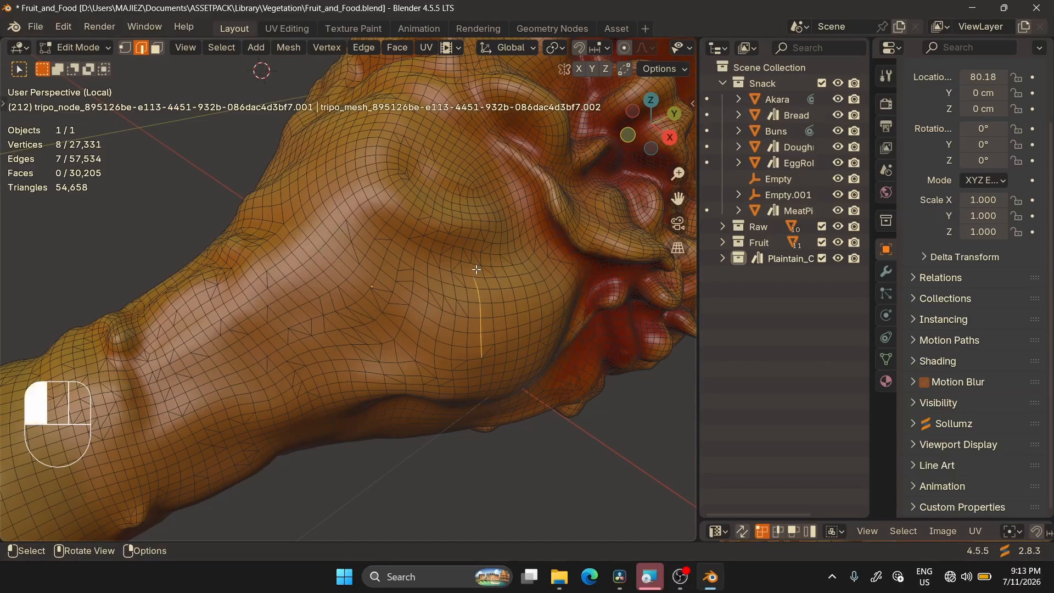
{"action": "left_click", "coordinate": [467, 243]}
{"action": "left_click", "coordinate": [421, 186]}
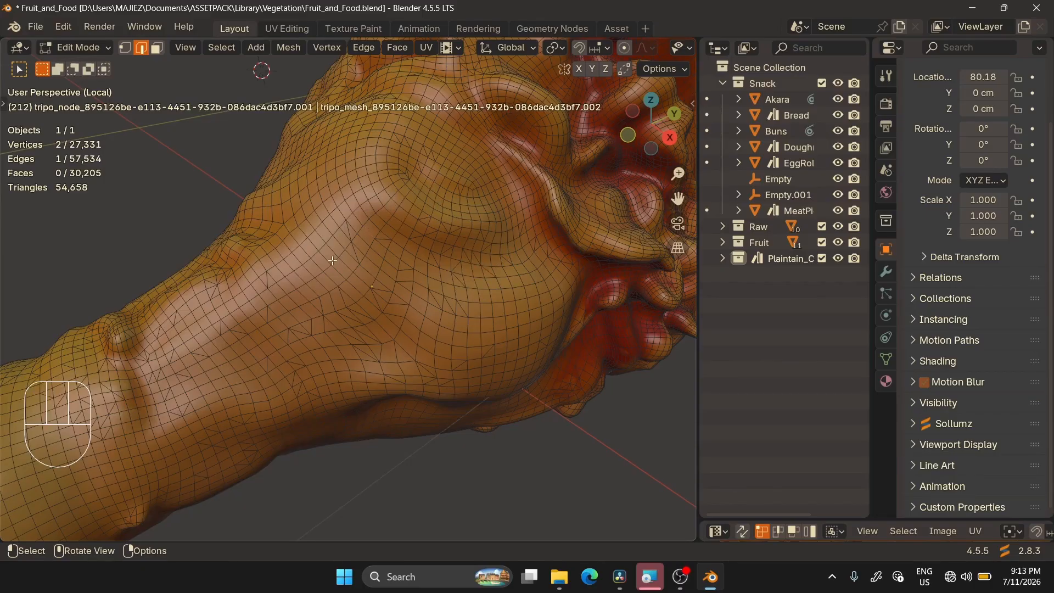
{"action": "left_click", "coordinate": [316, 308]}
{"action": "left_click", "coordinate": [324, 309]}
{"action": "left_click", "coordinate": [296, 332]}
{"action": "left_click", "coordinate": [290, 351]}
Return the drumstick copy to Object Mode and save the file
{"action": "key", "text": "Tab"}
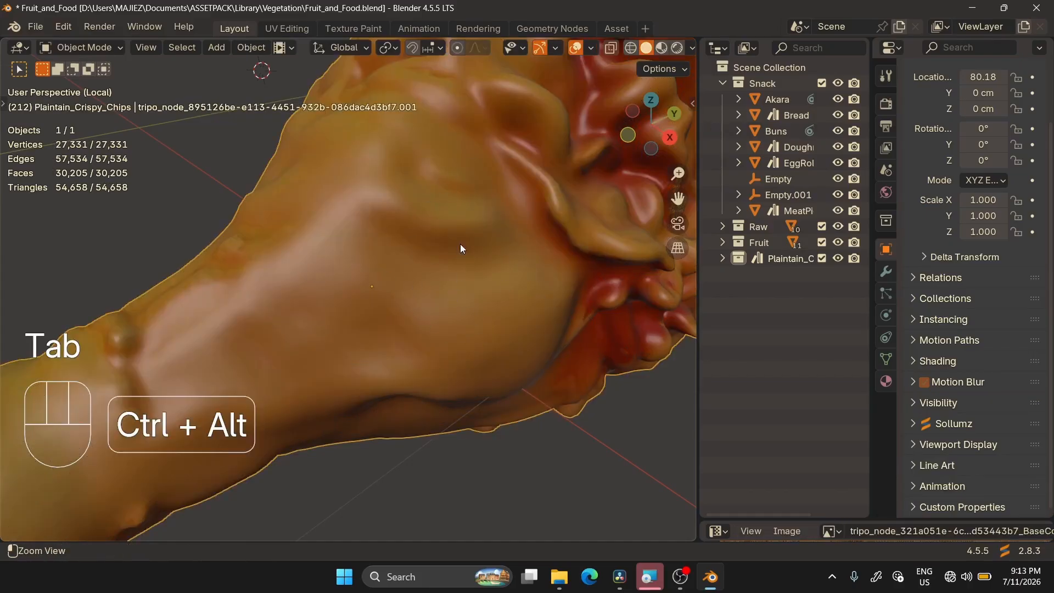
{"action": "left_click_drag", "start_coordinate": [462, 247], "coordinate": [390, 265], "text": "ctrl+alt"}
{"action": "key", "text": "ctrl+s"}
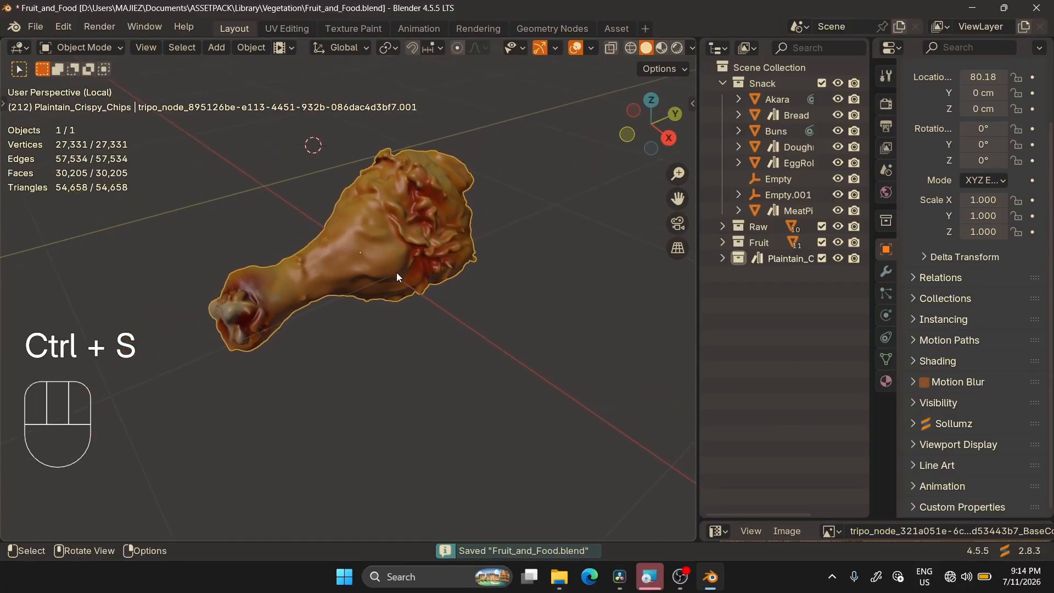
Duplicate the cleaned drumstick and place the new copy about 68 cm further along the X axis
{"action": "key", "text": "shift+d"}
{"action": "key", "text": "x"}
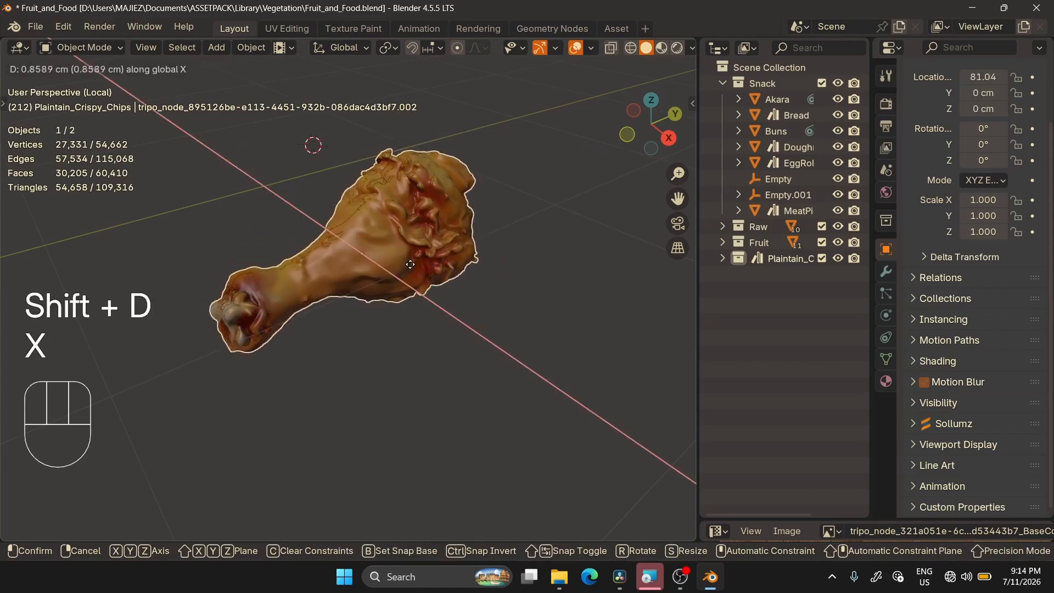
{"action": "left_click", "coordinate": [480, 367]}
{"action": "left_click_drag", "start_coordinate": [478, 363], "coordinate": [471, 298], "text": "alt"}
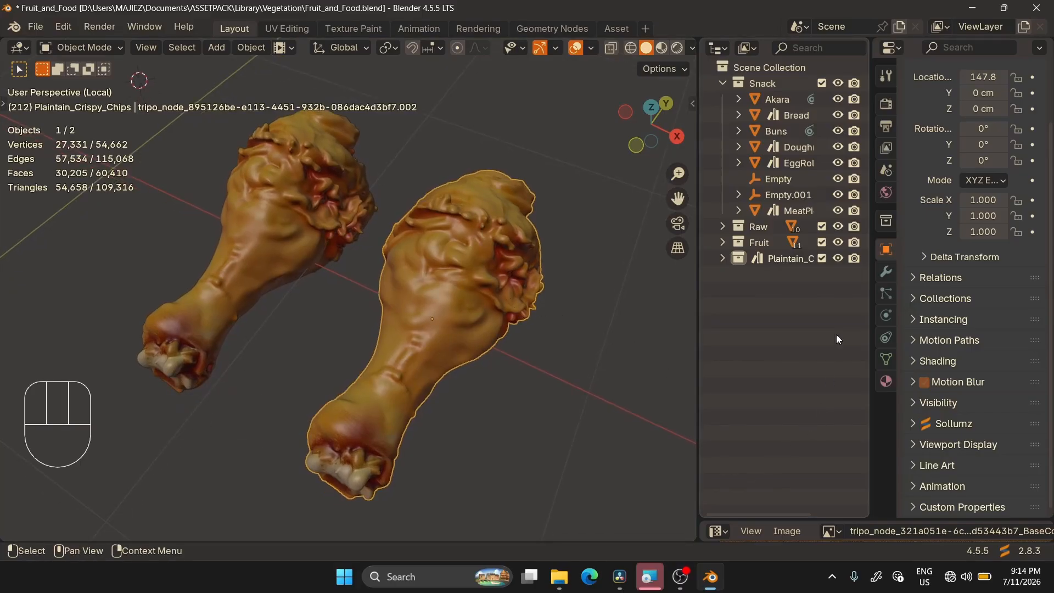
Remesh the new drumstick copy with QuadriFlow in Quad mode, using mesh symmetry and 30000 faces
{"action": "left_click", "coordinate": [886, 359]}
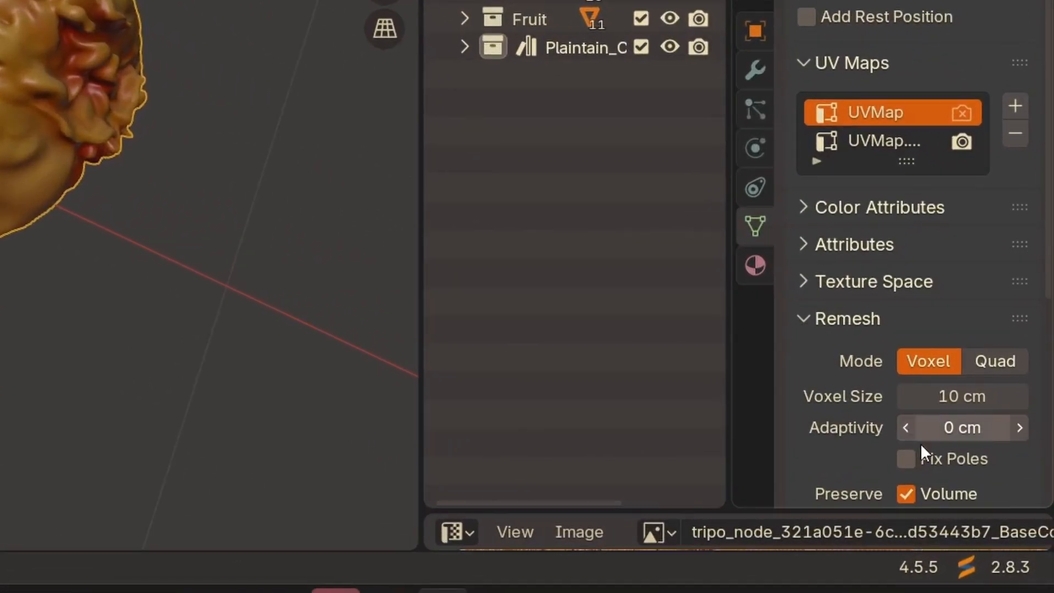
{"action": "scroll", "coordinate": [920, 443], "scroll_direction": "down", "scroll_amount": 6}
{"action": "left_click", "coordinate": [1005, 132]}
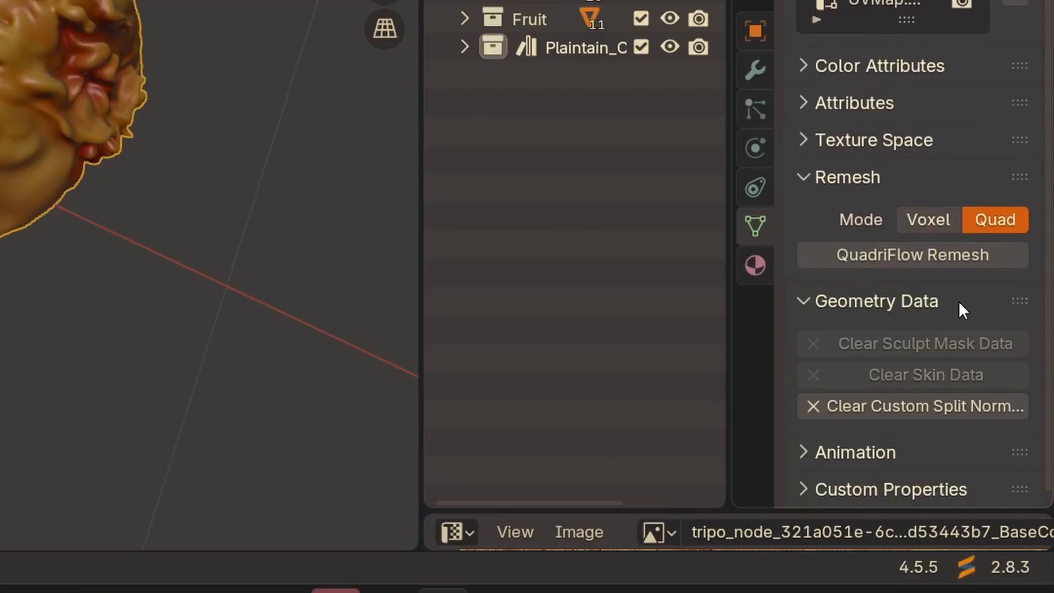
{"action": "left_click", "coordinate": [914, 254]}
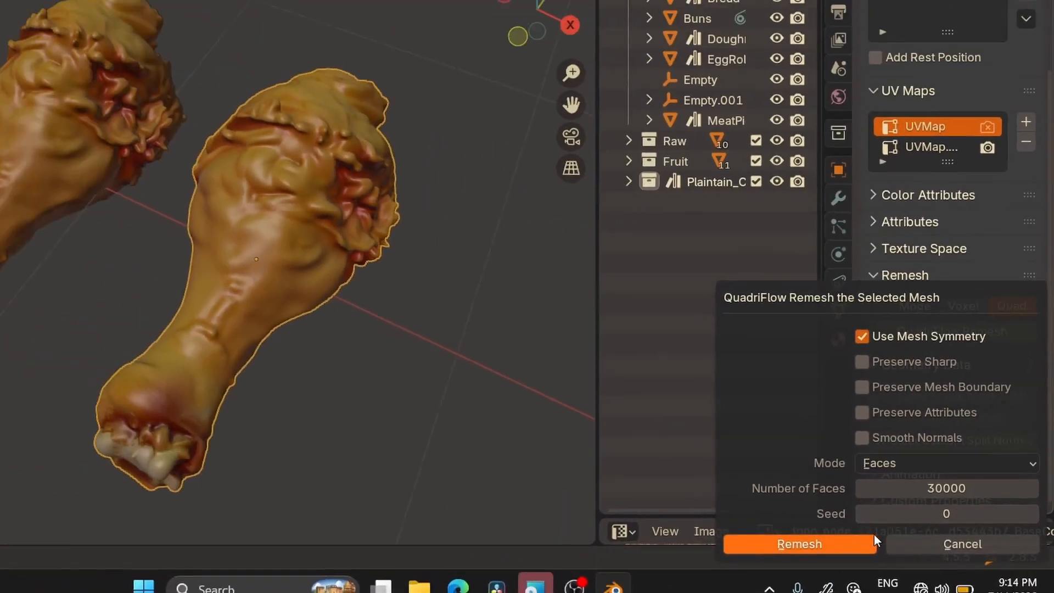
{"action": "left_click", "coordinate": [791, 549]}
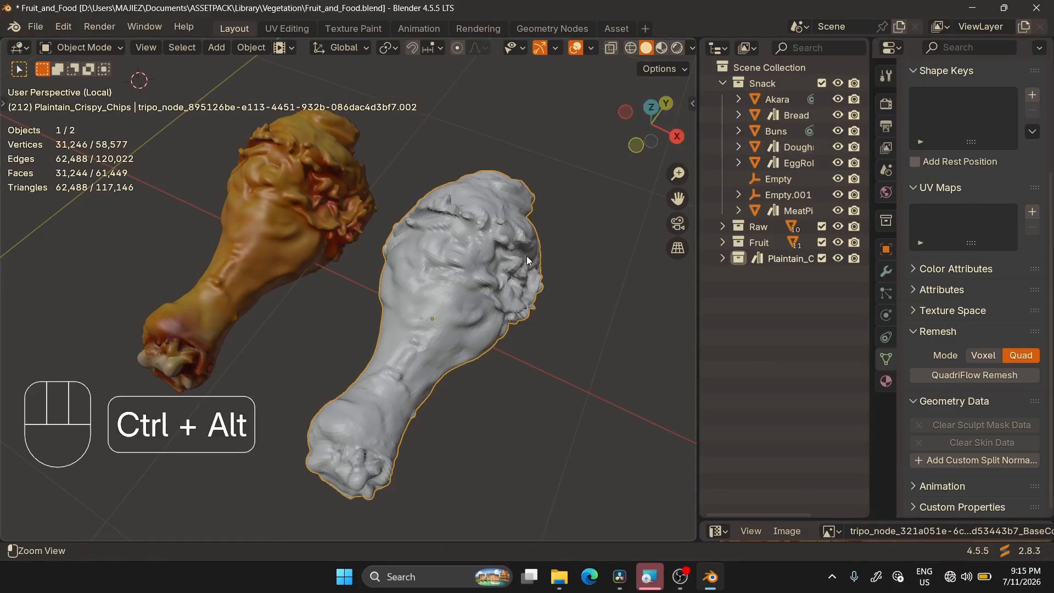
Try Shade Auto Smooth on the remeshed drumstick, replace it with Shade Smooth, and compare its surface with the textured copy
{"action": "middle_click_drag", "start_coordinate": [526, 256], "coordinate": [549, 133], "text": "ctrl+alt"}
{"action": "left_click_drag", "start_coordinate": [549, 133], "coordinate": [492, 389], "text": "alt"}
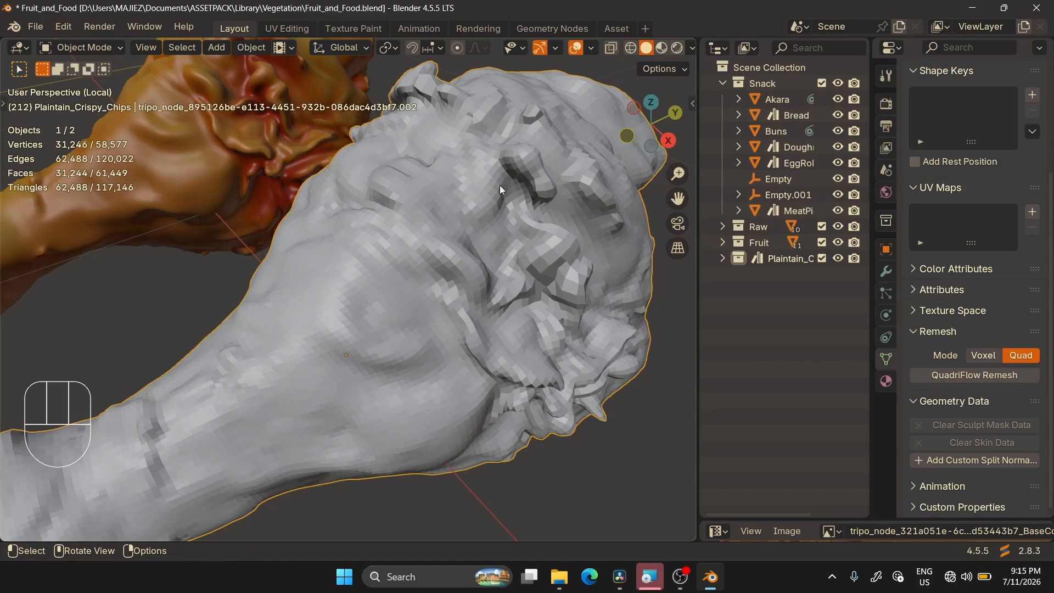
{"action": "right_click", "coordinate": [503, 203]}
{"action": "left_click", "coordinate": [486, 256]}
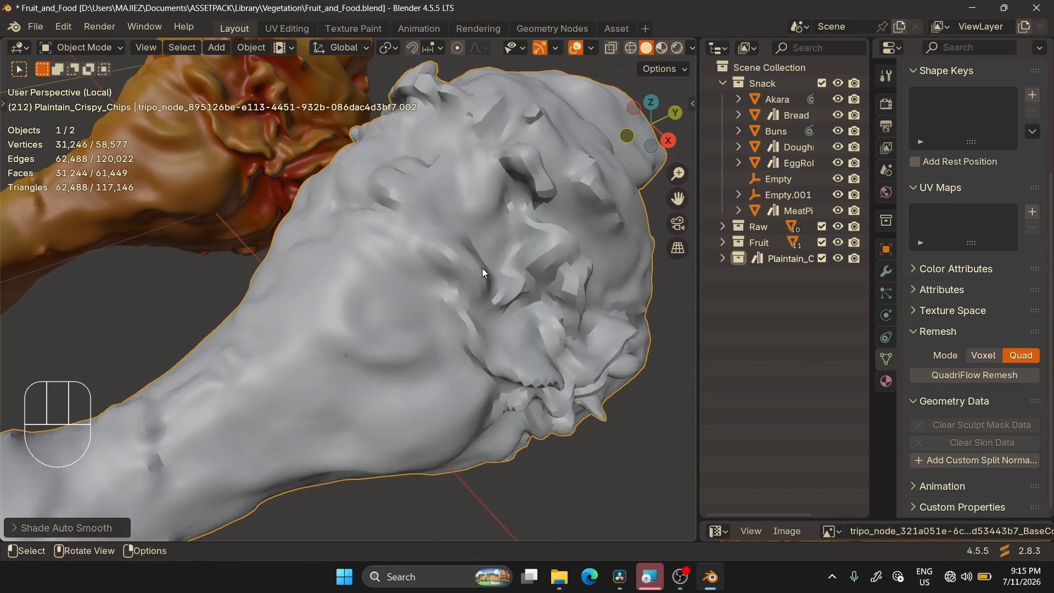
{"action": "right_click", "coordinate": [530, 237]}
{"action": "left_click", "coordinate": [500, 226]}
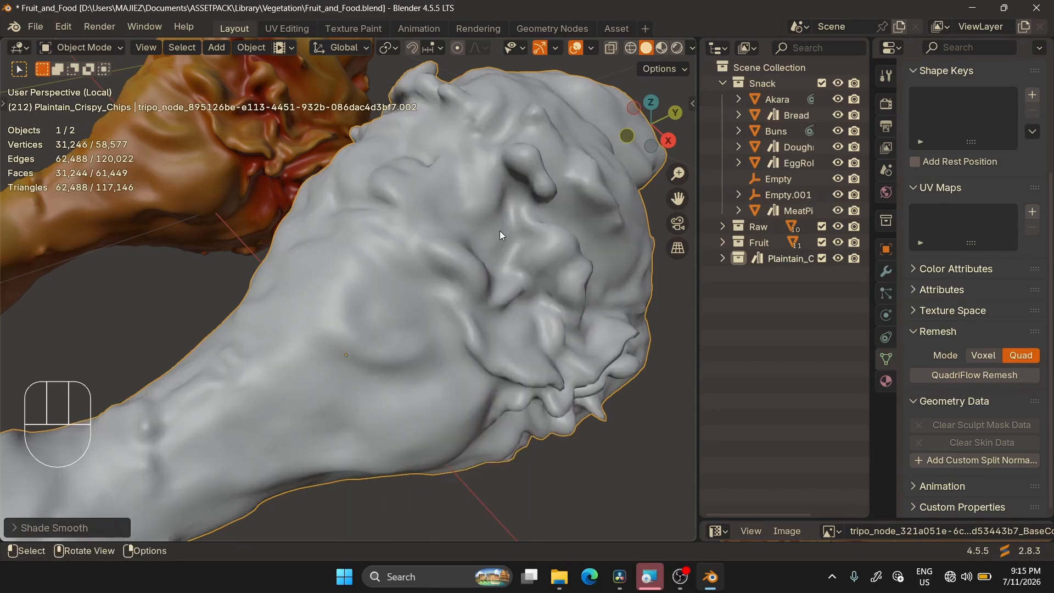
{"action": "left_click_drag", "start_coordinate": [536, 293], "coordinate": [513, 403], "text": "alt"}
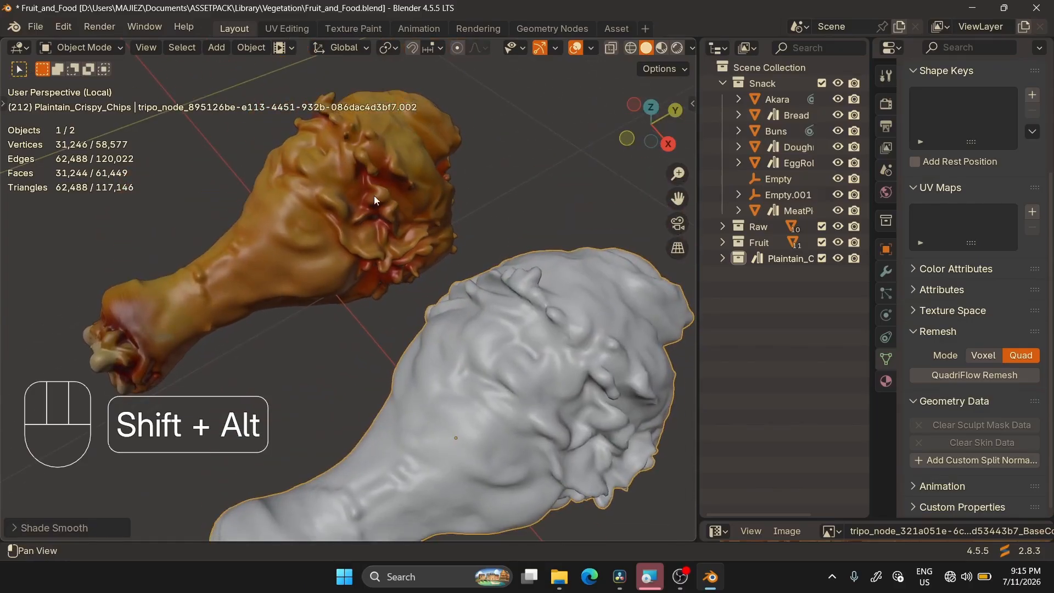
{"action": "left_click_drag", "start_coordinate": [458, 328], "coordinate": [482, 289], "text": "alt+shift"}
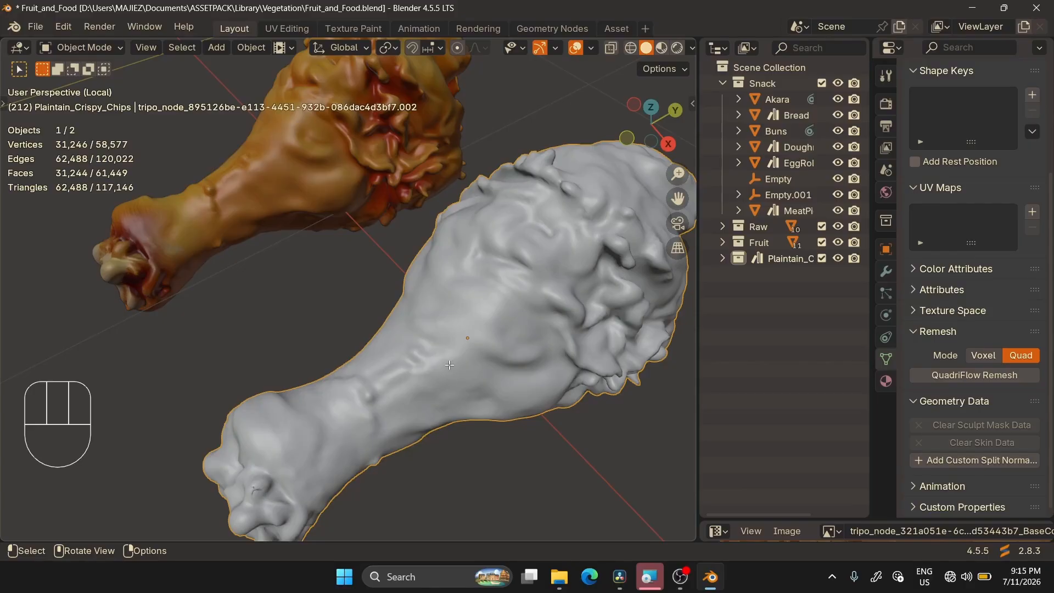
Maximize the 3D viewport and set the solid shading's object color to Material
{"action": "key", "text": "Tab"}
{"action": "left_click_drag", "start_coordinate": [502, 295], "coordinate": [506, 322], "text": "ctrl+alt"}
{"action": "key", "text": "ctrl+space"}
{"action": "left_click_drag", "start_coordinate": [568, 283], "coordinate": [510, 225], "text": "ctrl+alt"}
{"action": "key", "text": "Tab"}
{"action": "left_click", "coordinate": [507, 201]}
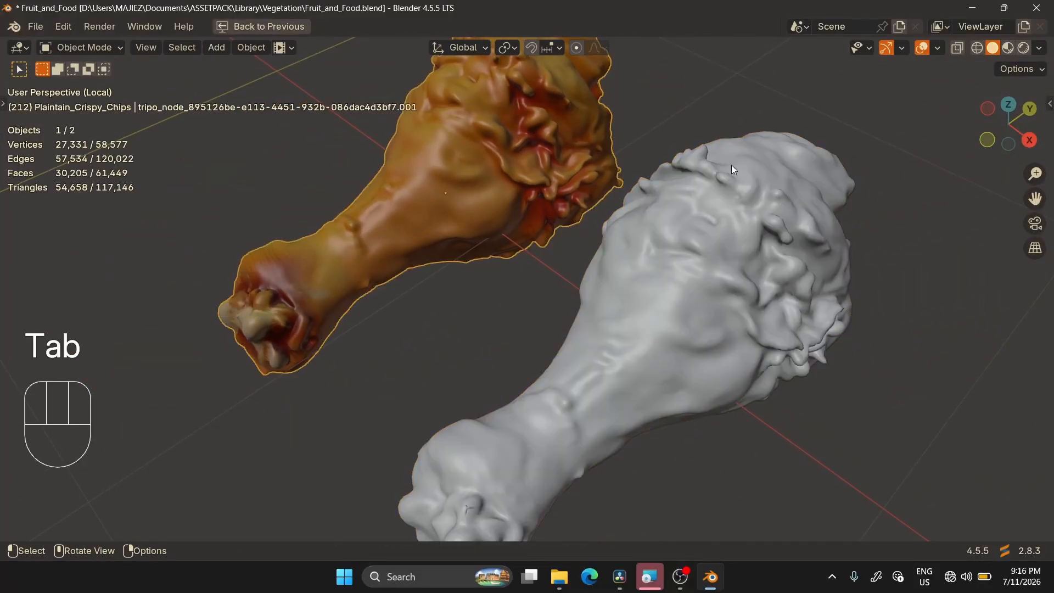
{"action": "left_click", "coordinate": [1039, 47]}
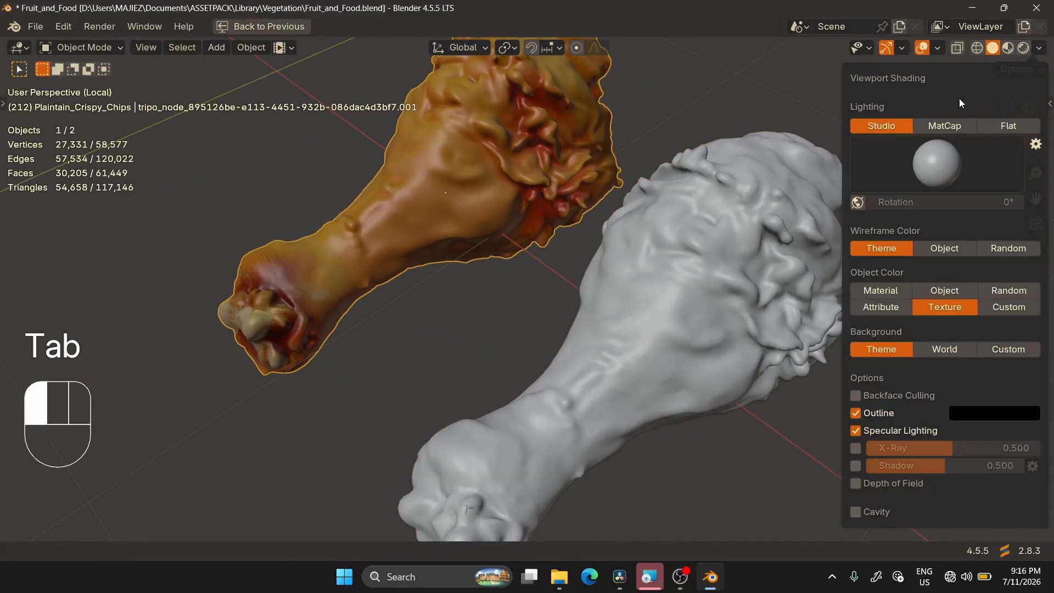
{"action": "left_click", "coordinate": [863, 291]}
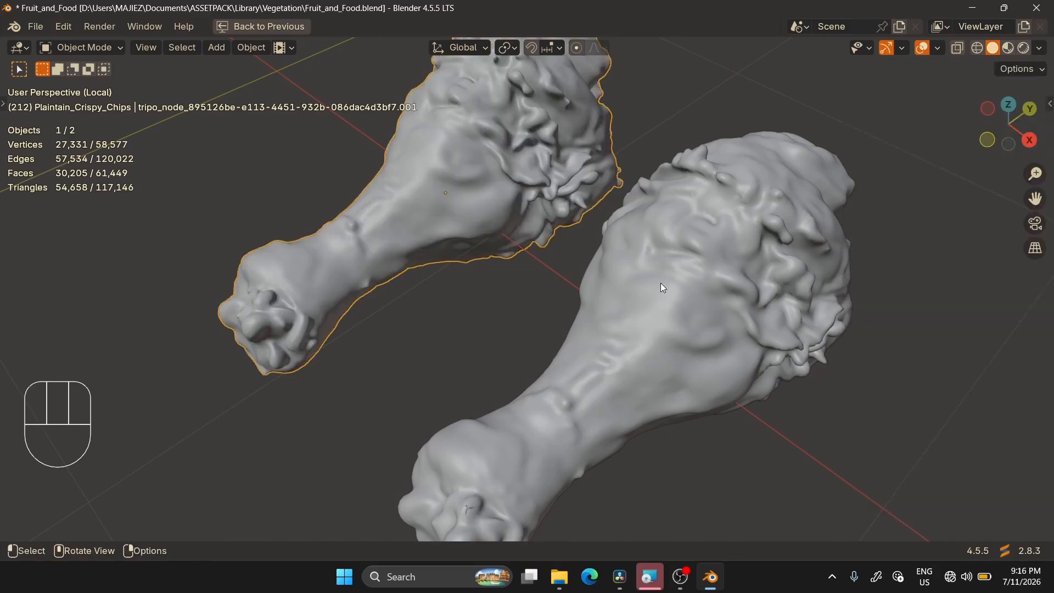
Compare the wireframes and edge loops of both drumsticks together in Edit Mode
{"action": "key", "text": "a"}
{"action": "key", "text": "Tab"}
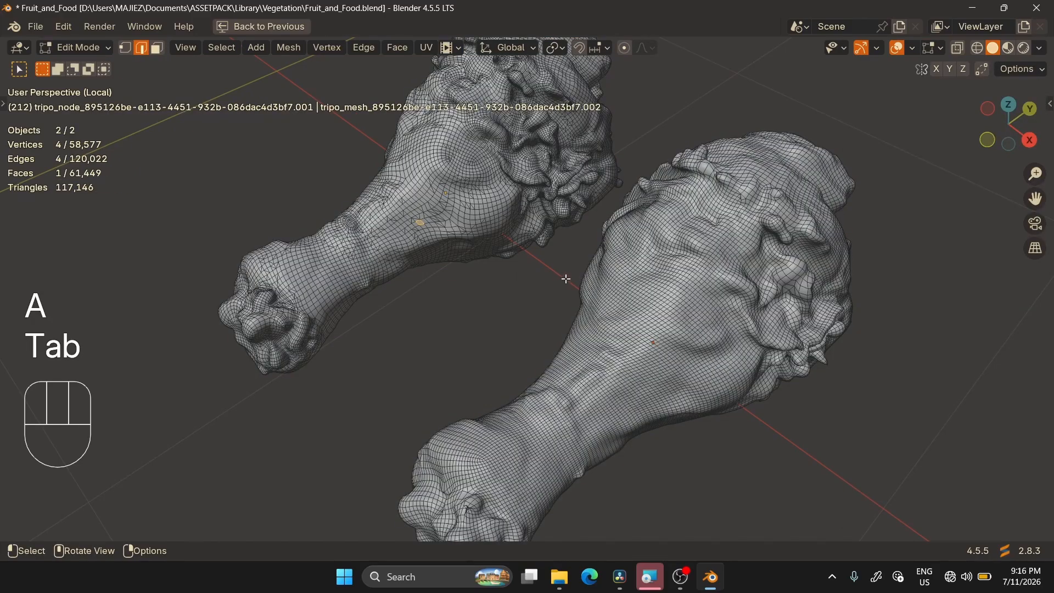
{"action": "left_click_drag", "start_coordinate": [567, 279], "coordinate": [623, 261], "text": "ctrl+alt"}
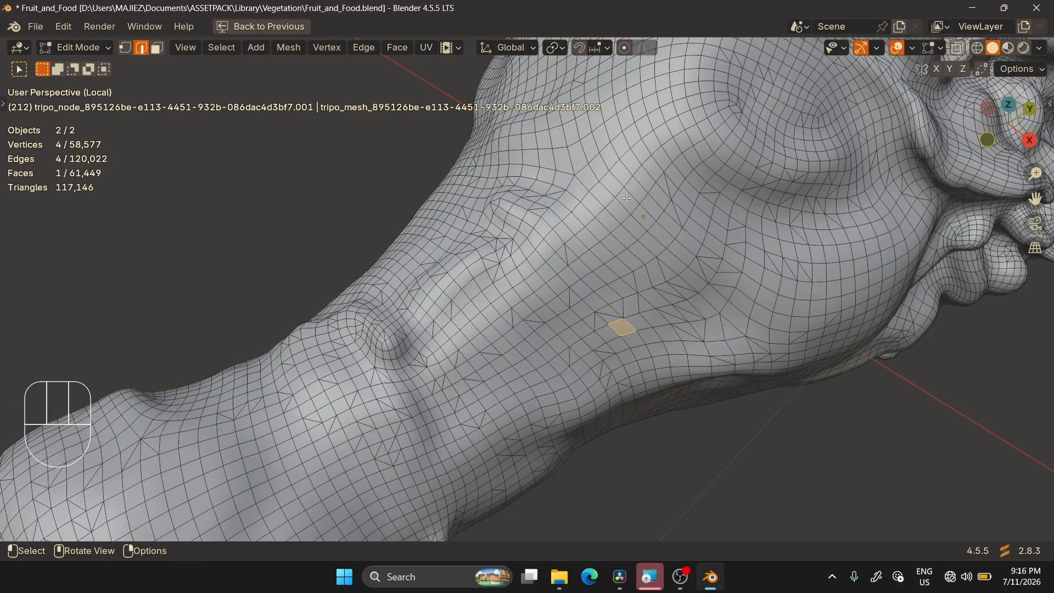
{"action": "left_click_drag", "start_coordinate": [652, 328], "coordinate": [450, 118], "text": "ctrl+alt"}
{"action": "left_click_drag", "start_coordinate": [779, 274], "coordinate": [693, 228], "text": "alt+shift"}
{"action": "left_click", "coordinate": [603, 321]}
{"action": "middle_click_drag", "start_coordinate": [680, 233], "coordinate": [694, 239], "text": "alt+shift"}
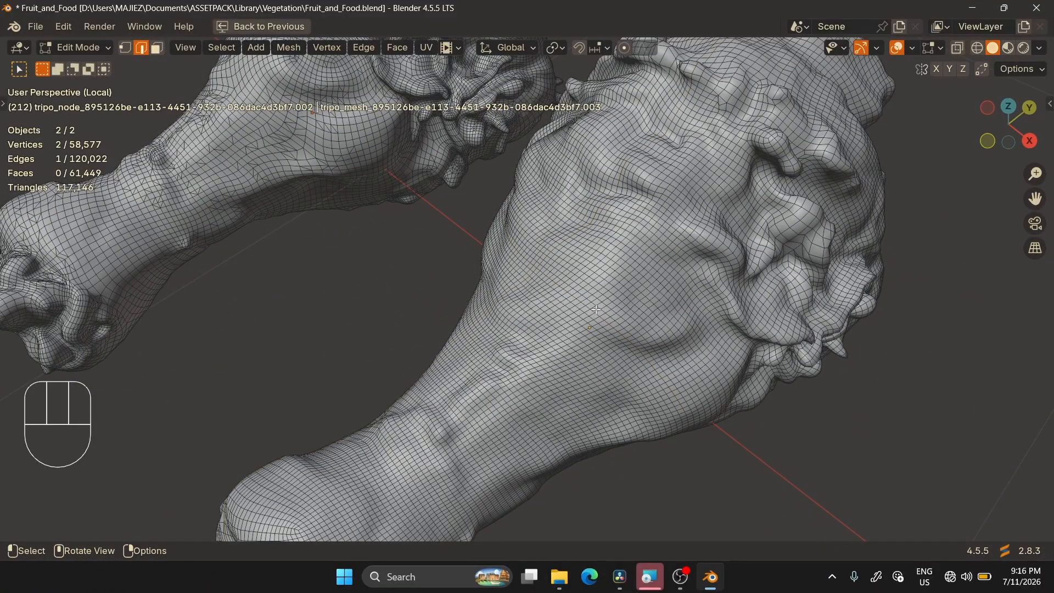
{"action": "middle_click_drag", "start_coordinate": [591, 288], "coordinate": [613, 269], "text": "alt"}
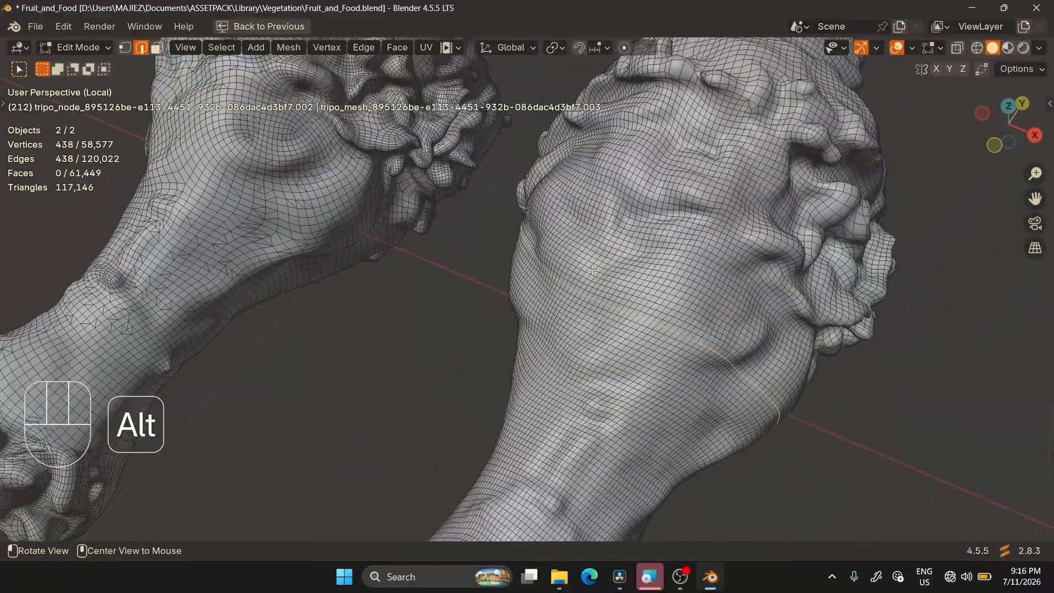
Return to Object Mode and delete the cleaned drumstick copy that was not quad-remeshed
{"action": "key", "text": "Tab"}
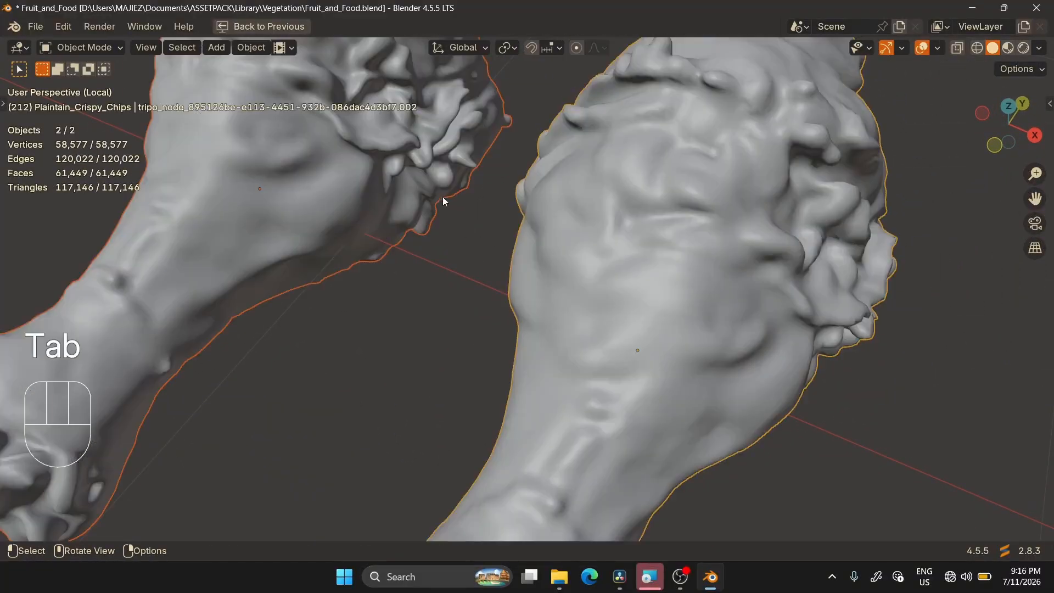
{"action": "key", "text": "x"}
{"action": "left_click", "coordinate": [437, 217]}
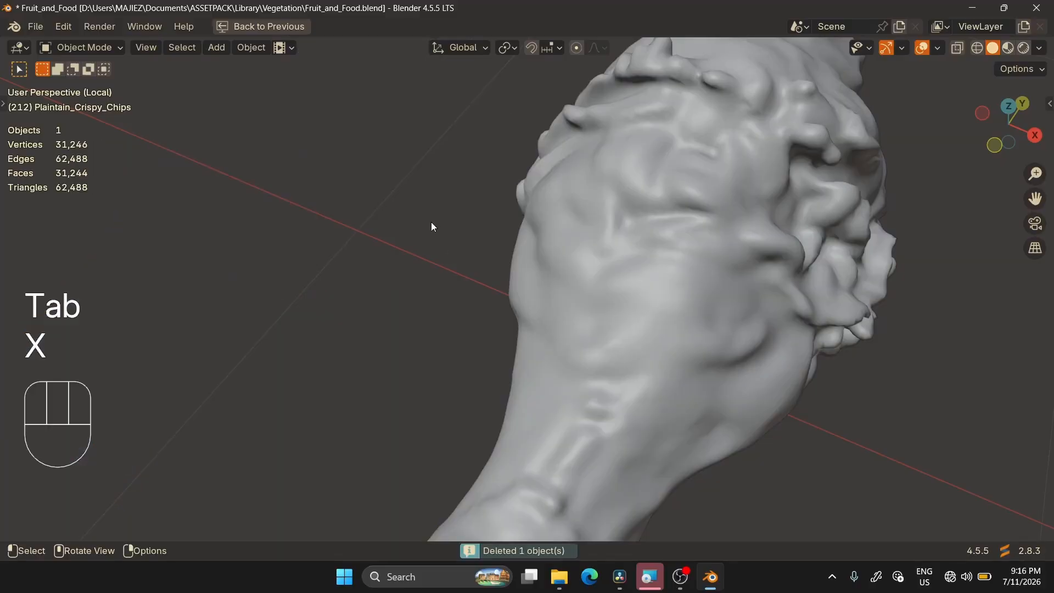
Mark seams on the remeshed drumstick along a lengthwise edge loop and a loop around the middle of the leg
{"action": "left_click", "coordinate": [513, 301]}
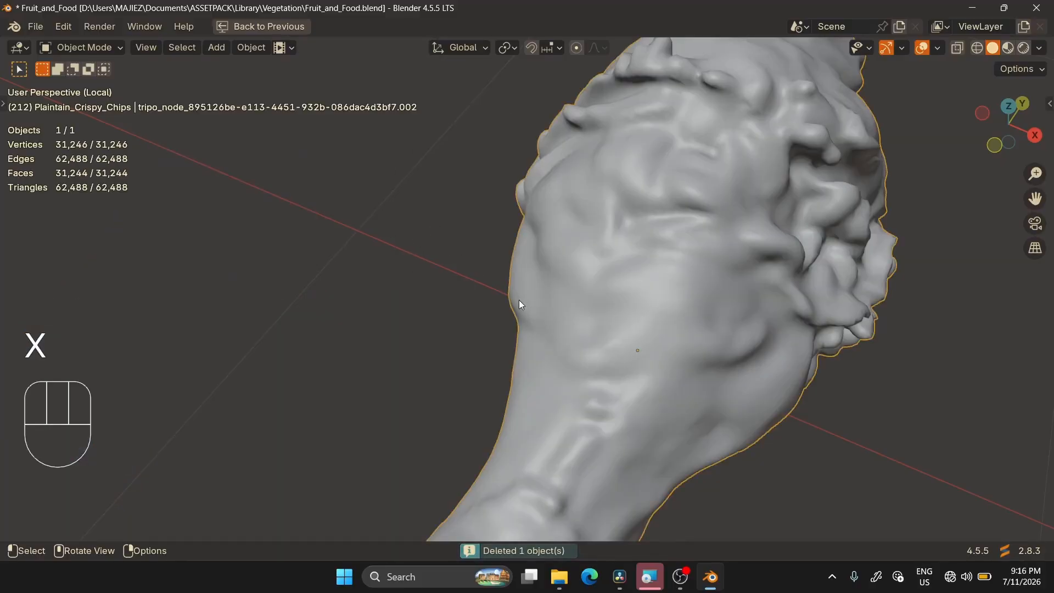
{"action": "left_click_drag", "start_coordinate": [519, 300], "coordinate": [531, 253], "text": "ctrl+alt"}
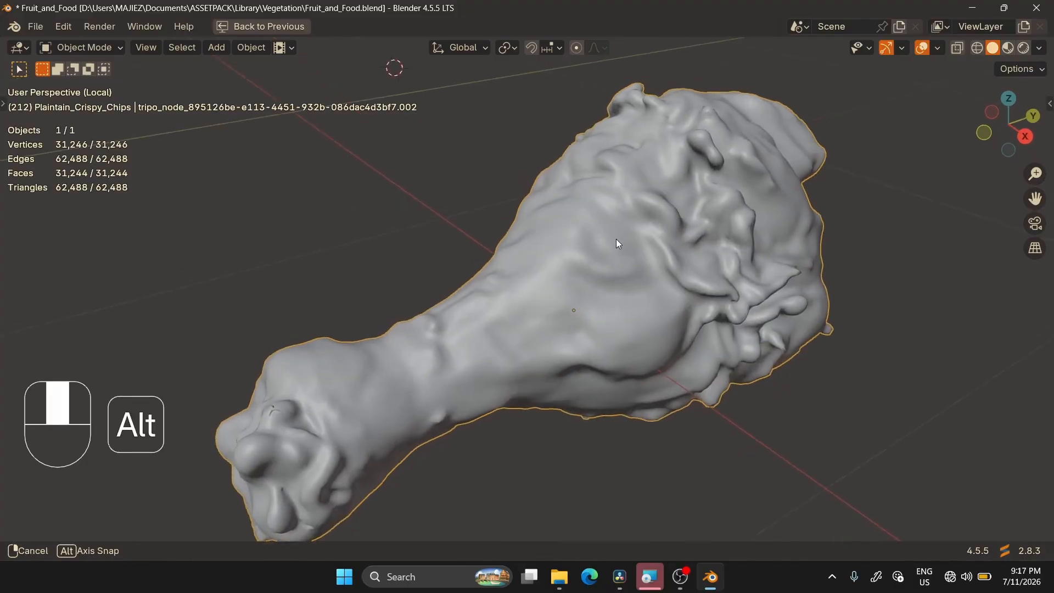
{"action": "mouse_move", "coordinate": [616, 239]}
{"action": "left_mouse_down", "text": "ctrl+alt"}
{"action": "mouse_move", "coordinate": [629, 261]}
{"action": "mouse_move", "coordinate": [634, 230]}
{"action": "left_mouse_up", "text": "ctrl+alt"}
{"action": "key", "text": "Tab"}
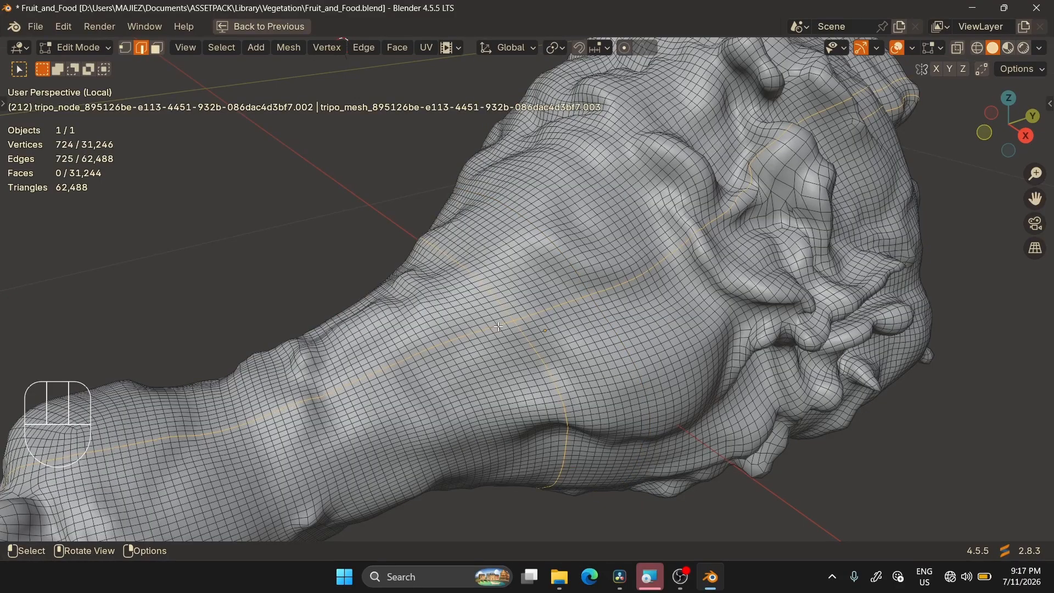
{"action": "middle_click_drag", "start_coordinate": [525, 317], "coordinate": [654, 195], "text": "alt"}
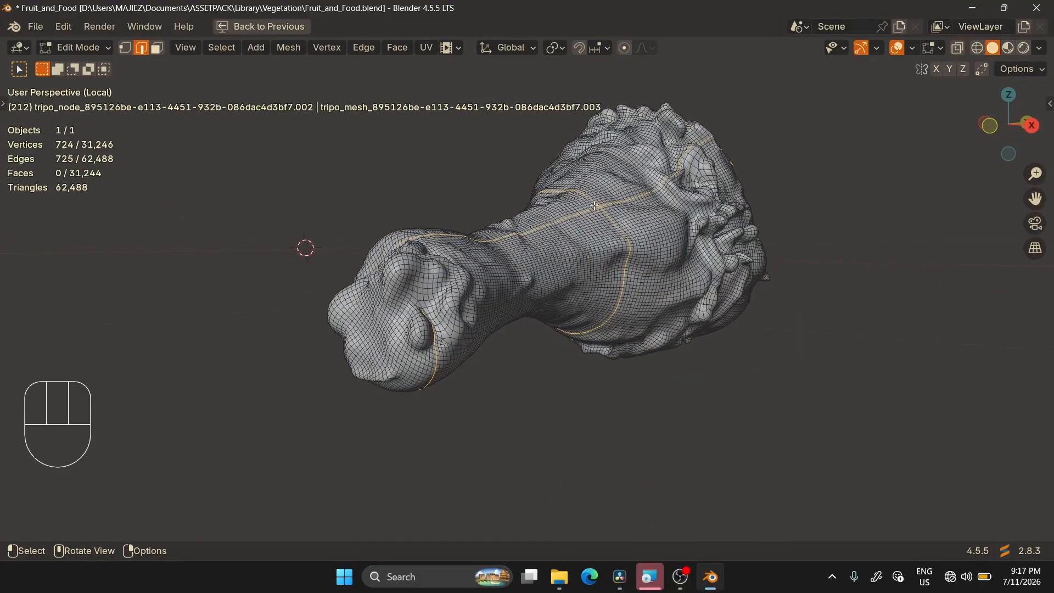
{"action": "right_click", "coordinate": [551, 247]}
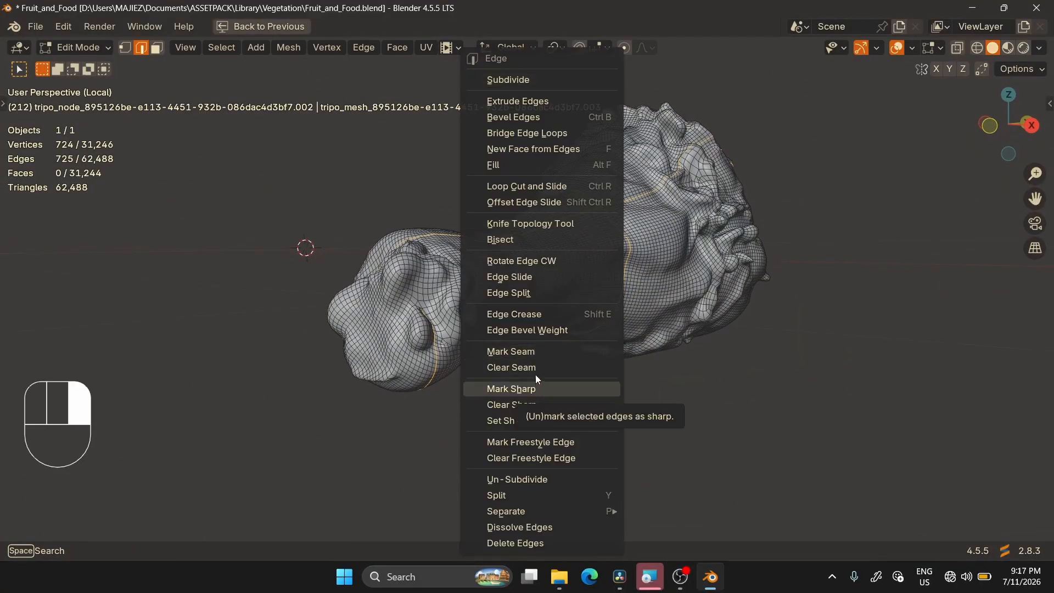
{"action": "left_click", "coordinate": [537, 357]}
{"action": "left_click", "coordinate": [560, 384]}
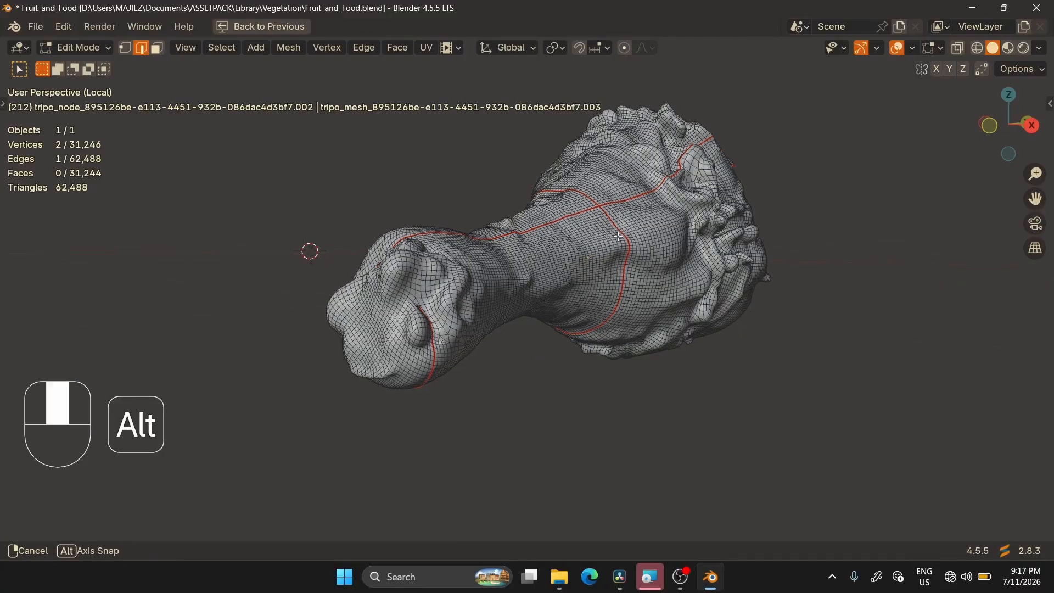
Mark the edge loop across the seam's gap at the bone end as a seam, and join both seams with two connecting edges
{"action": "middle_click_drag", "start_coordinate": [560, 383], "coordinate": [589, 351], "text": "alt"}
{"action": "left_click_drag", "start_coordinate": [609, 432], "coordinate": [512, 364], "text": "alt"}
{"action": "left_click_drag", "start_coordinate": [581, 377], "coordinate": [543, 363], "text": "alt+shift"}
{"action": "left_click_drag", "start_coordinate": [531, 303], "coordinate": [523, 218], "text": "ctrl+alt"}
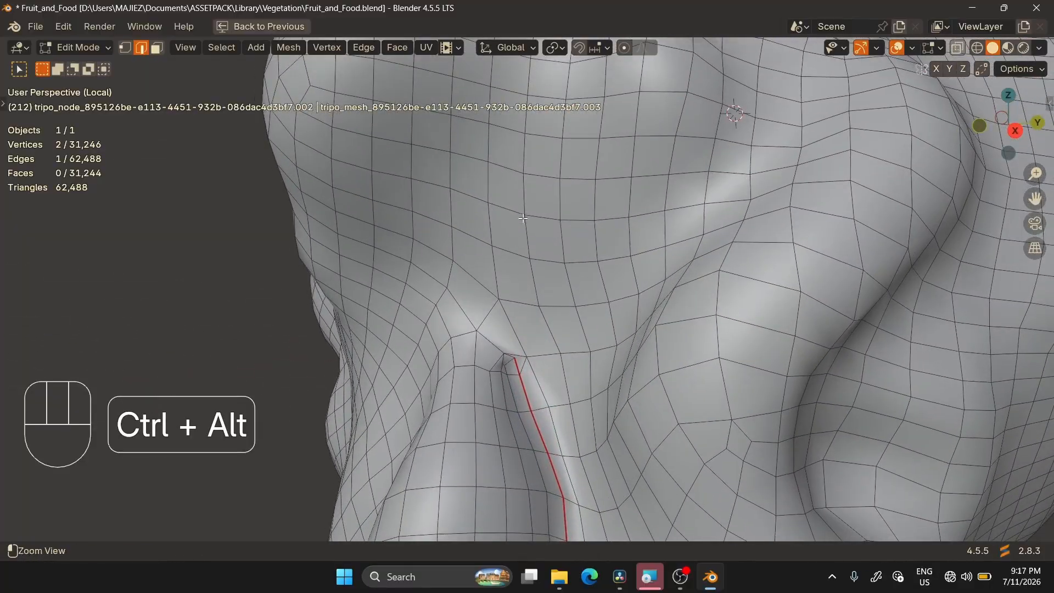
{"action": "left_click_drag", "start_coordinate": [526, 353], "coordinate": [440, 262], "text": "alt"}
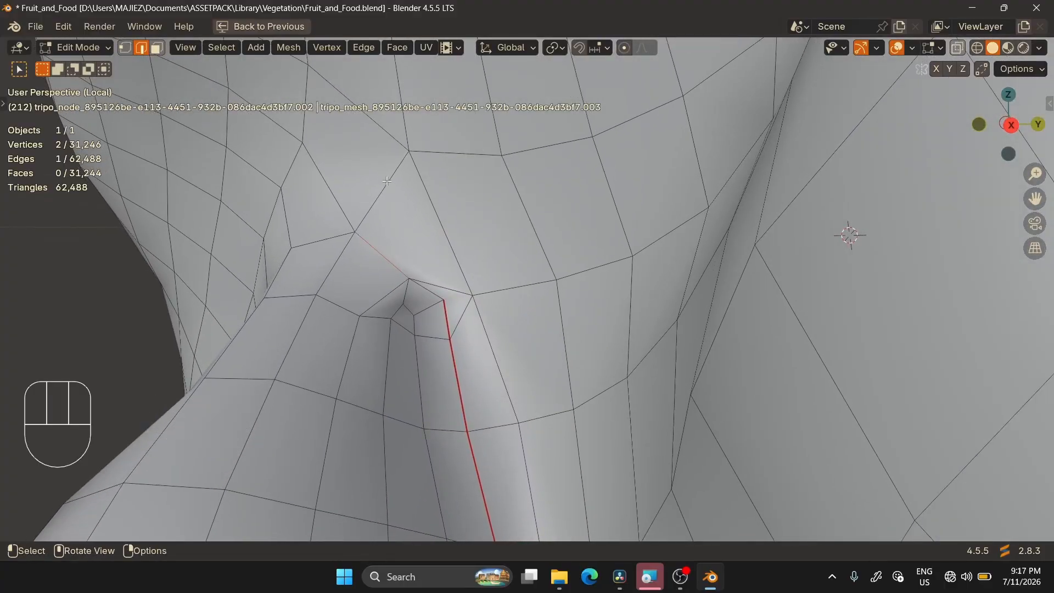
{"action": "right_click", "coordinate": [399, 227]}
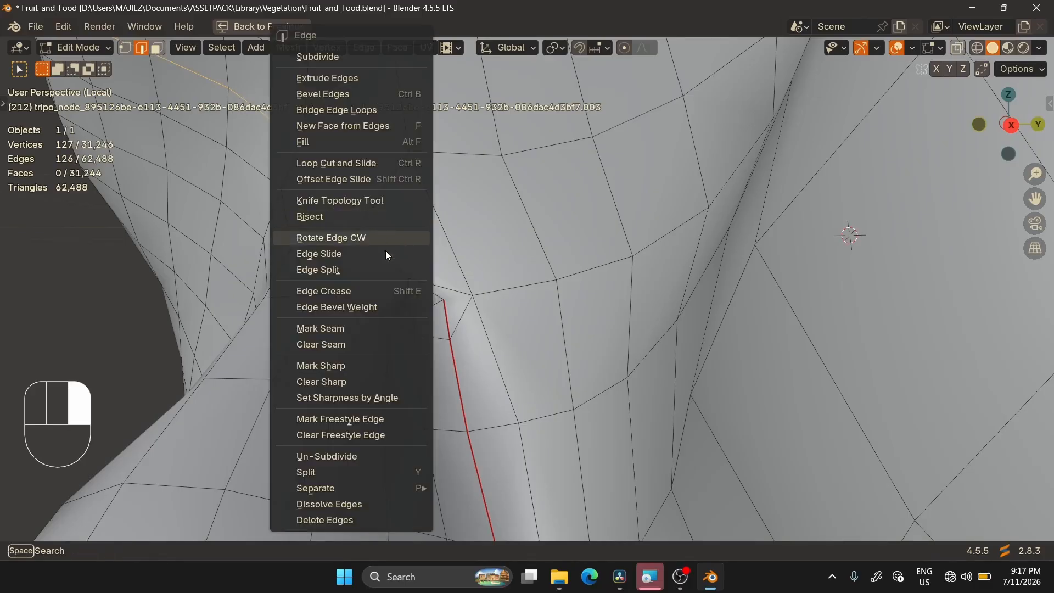
{"action": "left_click", "coordinate": [357, 330]}
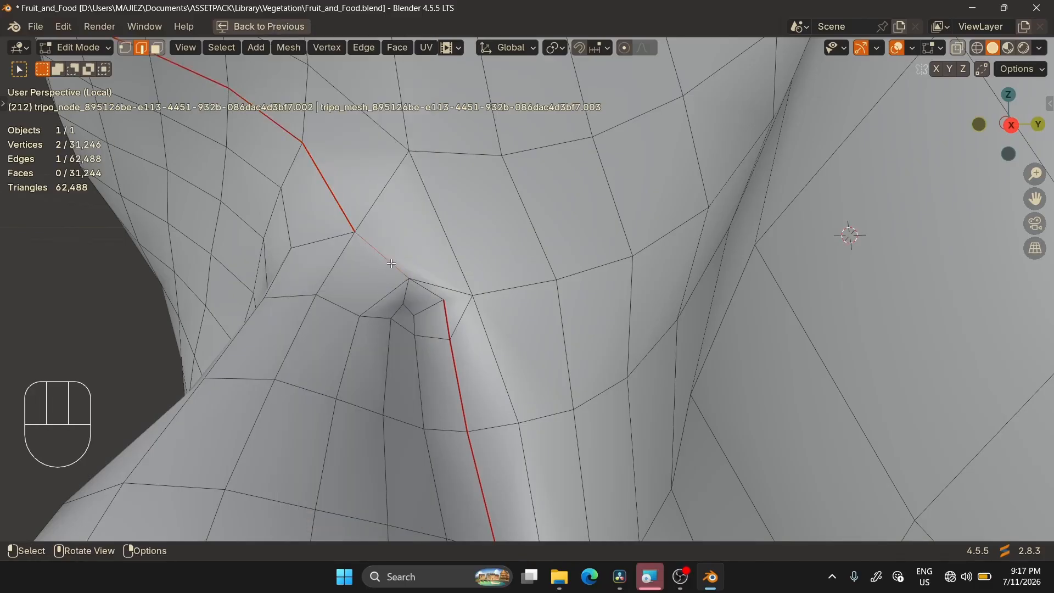
{"action": "right_click", "coordinate": [448, 261]}
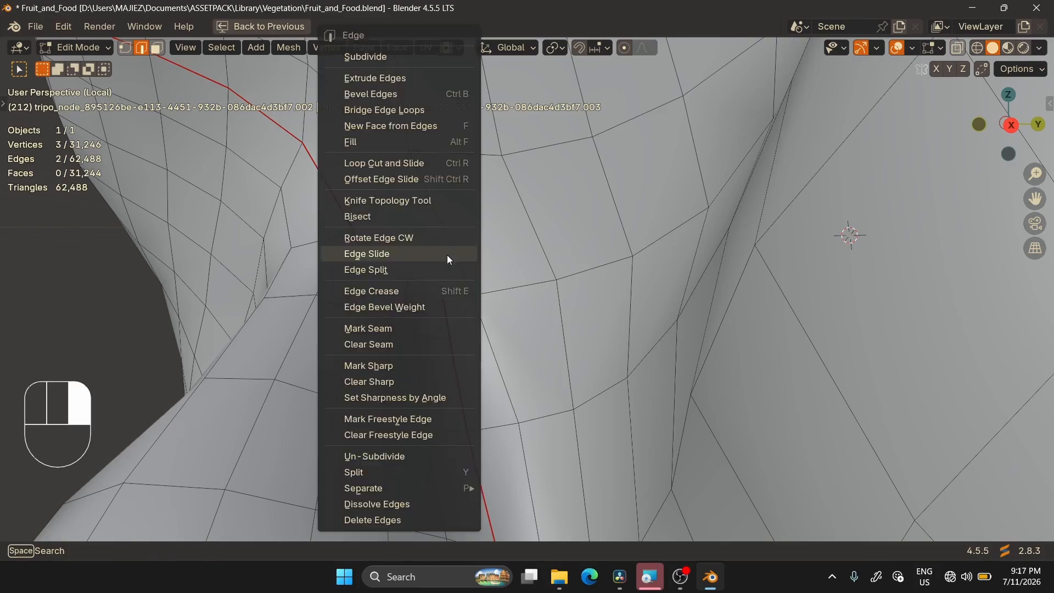
{"action": "left_click", "coordinate": [411, 329]}
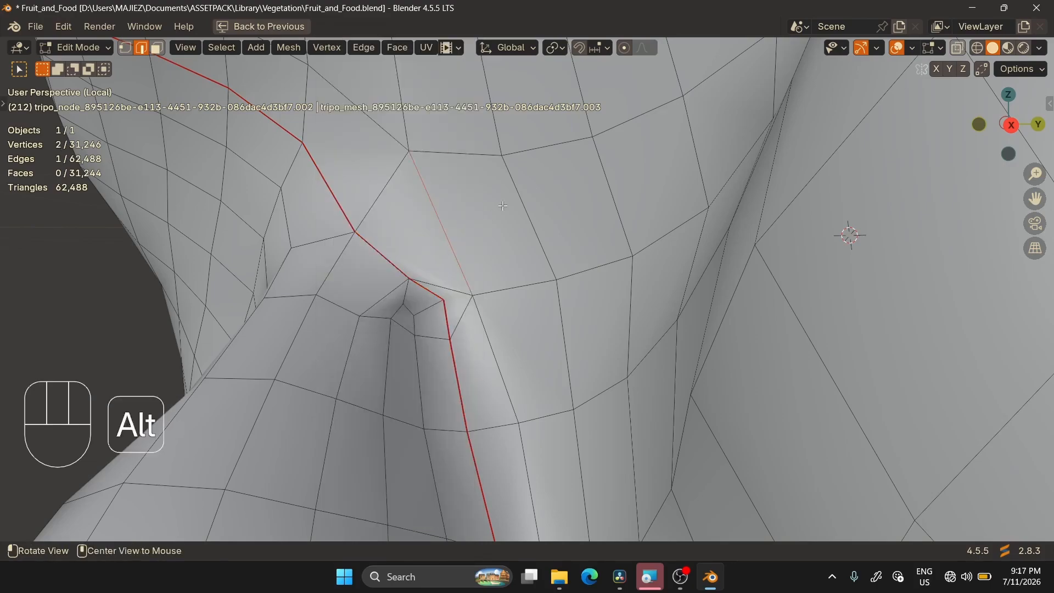
Try to continue the lengthwise seam on the crispy end by selecting the edge loop that starts at its open end
{"action": "left_click_drag", "start_coordinate": [503, 206], "coordinate": [345, 287], "text": "ctrl+alt"}
{"action": "left_click_drag", "start_coordinate": [406, 238], "coordinate": [461, 307], "text": "ctrl+alt"}
{"action": "left_click_drag", "start_coordinate": [461, 307], "coordinate": [451, 363], "text": "alt"}
{"action": "left_click_drag", "start_coordinate": [451, 362], "coordinate": [440, 395], "text": "alt+shift"}
{"action": "left_click_drag", "start_coordinate": [439, 395], "coordinate": [489, 355], "text": "alt"}
{"action": "left_click_drag", "start_coordinate": [555, 412], "coordinate": [621, 362], "text": "alt"}
{"action": "left_click_drag", "start_coordinate": [620, 363], "coordinate": [659, 385], "text": "alt+shift"}
{"action": "left_click_drag", "start_coordinate": [730, 280], "coordinate": [623, 122], "text": "alt+shift"}
{"action": "left_click_drag", "start_coordinate": [631, 308], "coordinate": [631, 258], "text": "ctrl+alt"}
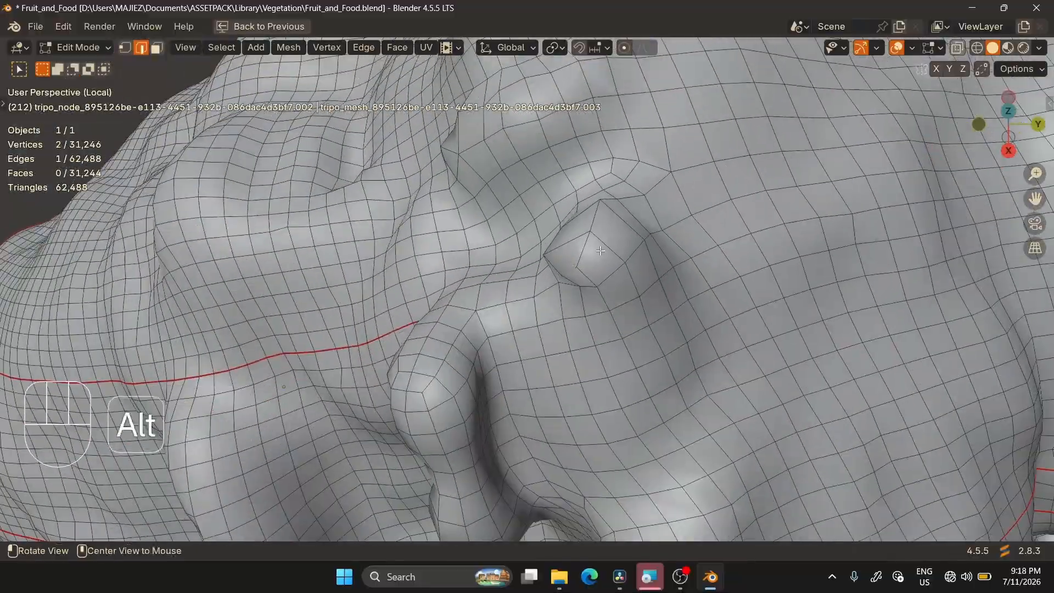
{"action": "left_click_drag", "start_coordinate": [428, 319], "coordinate": [647, 235], "text": "alt"}
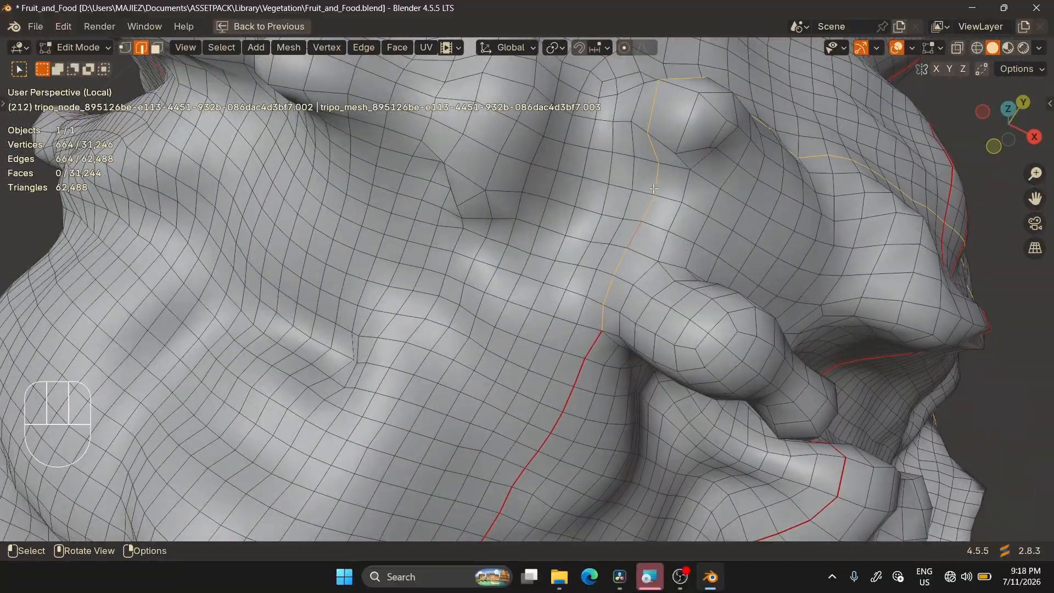
Mark the shortest edge path from the lengthwise seam's open end to the small bump on the crispy end as a seam
{"action": "left_click_drag", "start_coordinate": [653, 189], "coordinate": [615, 417], "text": "alt"}
{"action": "left_click_drag", "start_coordinate": [631, 231], "coordinate": [637, 352], "text": "ctrl+alt"}
{"action": "left_click_drag", "start_coordinate": [675, 231], "coordinate": [612, 302], "text": "alt"}
{"action": "mouse_move", "coordinate": [612, 302]}
{"action": "left_mouse_down", "text": "alt"}
{"action": "mouse_move", "coordinate": [576, 208]}
{"action": "mouse_move", "coordinate": [632, 297]}
{"action": "left_mouse_up", "text": "alt"}
{"action": "left_click_drag", "start_coordinate": [640, 341], "coordinate": [652, 240], "text": "ctrl+alt"}
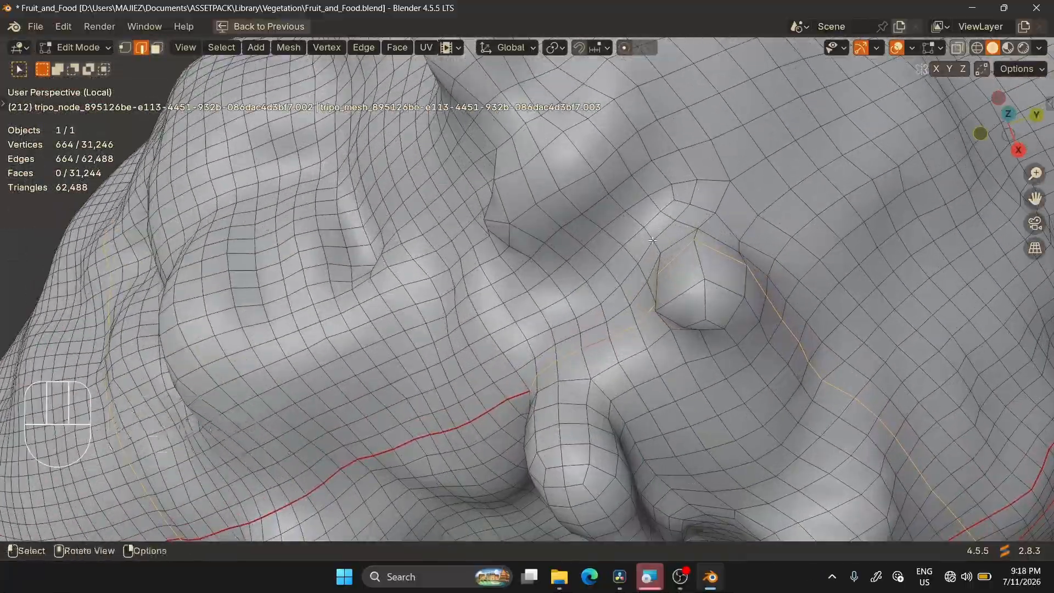
{"action": "left_click_drag", "start_coordinate": [720, 218], "coordinate": [743, 318], "text": "alt+shift"}
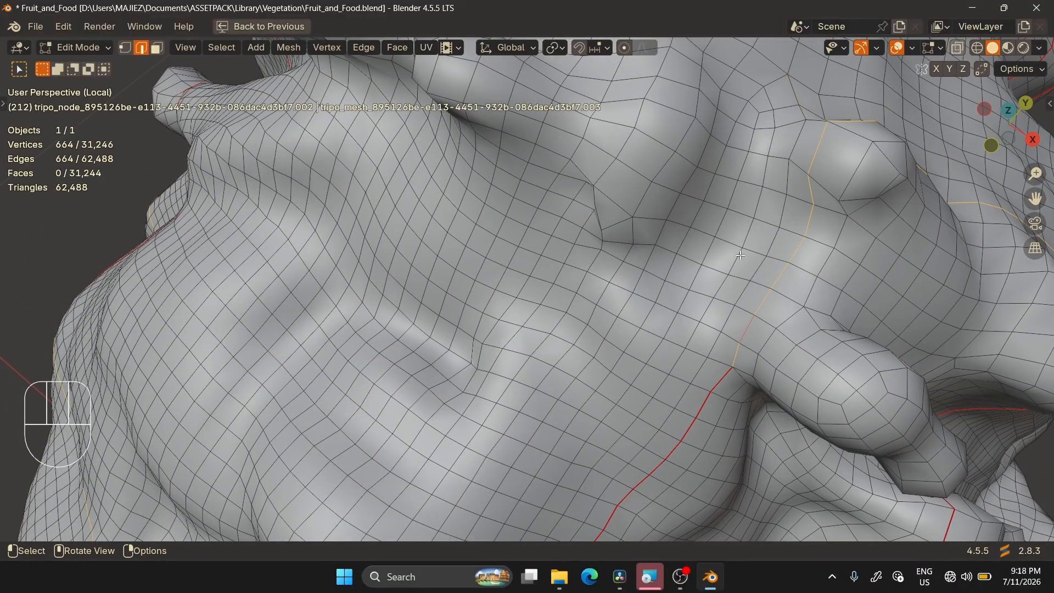
{"action": "left_click_drag", "start_coordinate": [777, 263], "coordinate": [818, 233], "text": "alt"}
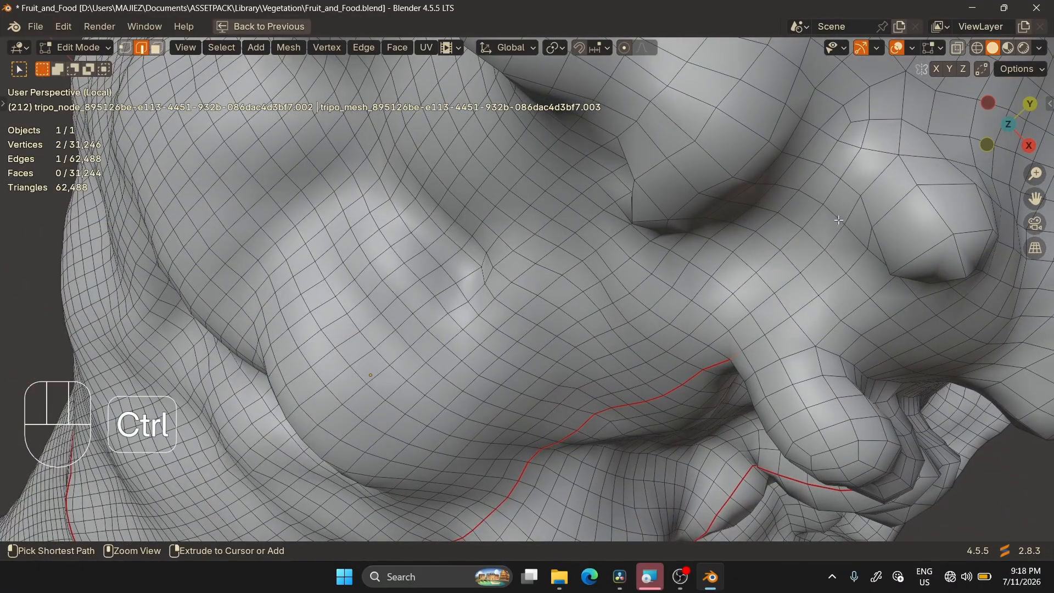
{"action": "left_click", "coordinate": [910, 193], "text": "ctrl"}
{"action": "right_click", "coordinate": [905, 176]}
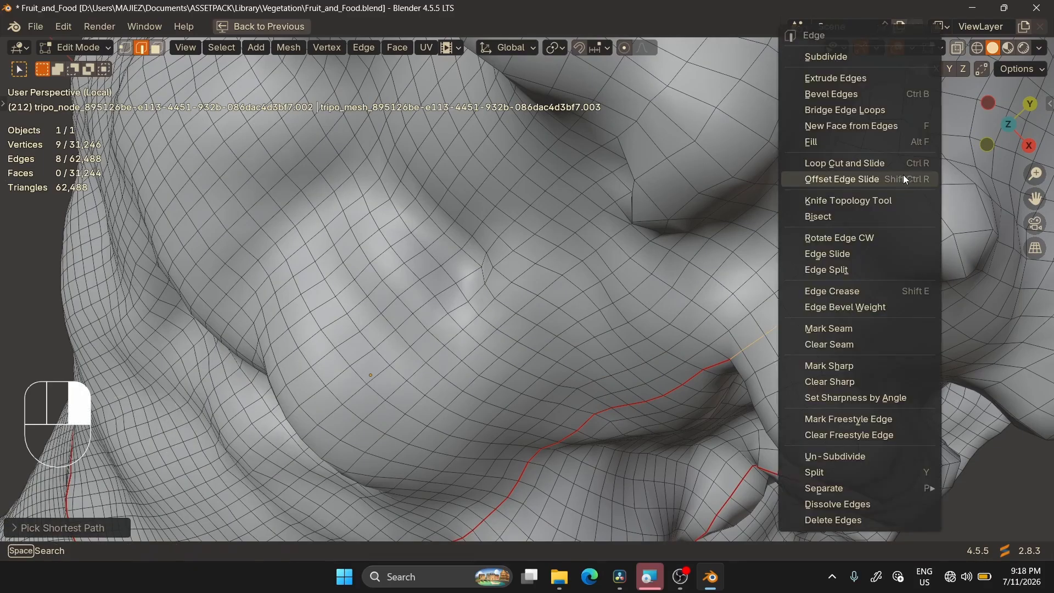
{"action": "left_click", "coordinate": [832, 329]}
{"action": "left_click_drag", "start_coordinate": [803, 217], "coordinate": [802, 258], "text": "ctrl+alt"}
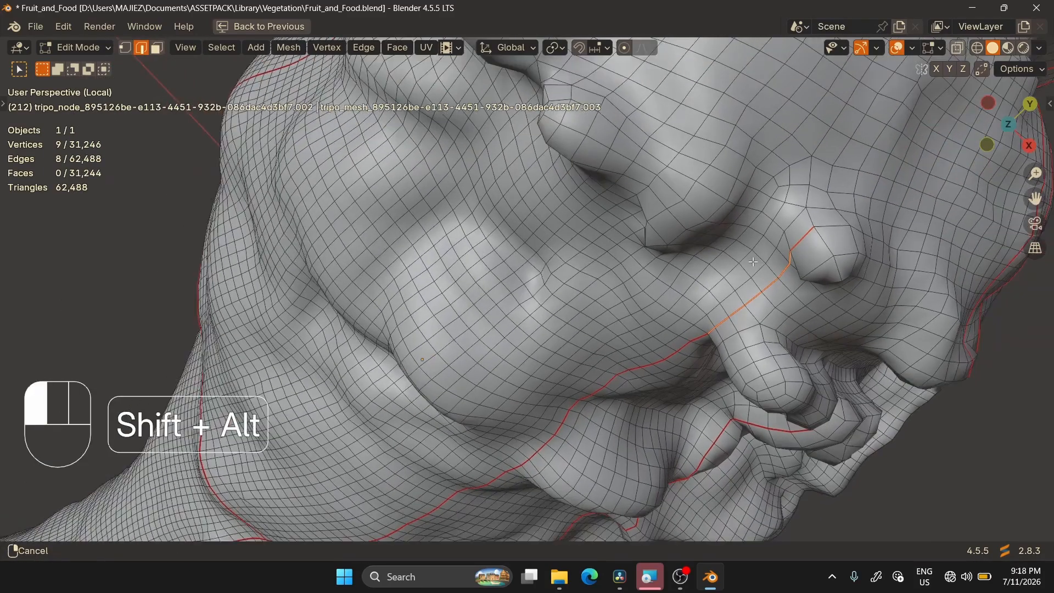
Extend the seam from the small bump across the smooth area above it by marking the shortest edge path as a seam
{"action": "left_click_drag", "start_coordinate": [823, 192], "coordinate": [686, 368], "text": "alt+shift"}
{"action": "left_click_drag", "start_coordinate": [694, 351], "coordinate": [618, 398], "text": "ctrl+alt"}
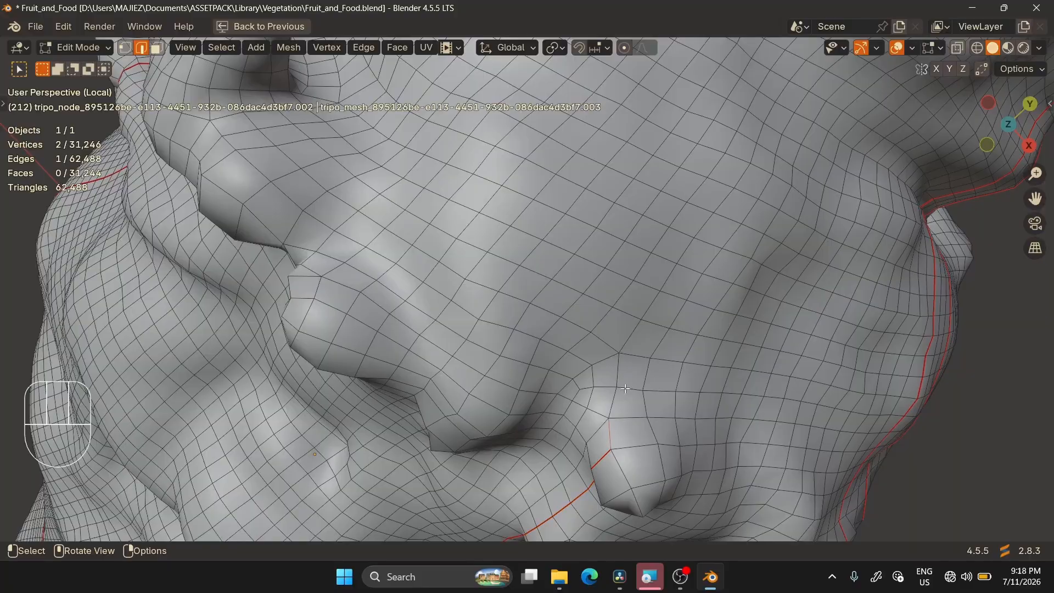
{"action": "left_click", "coordinate": [743, 176], "text": "ctrl"}
{"action": "right_click", "coordinate": [733, 185]}
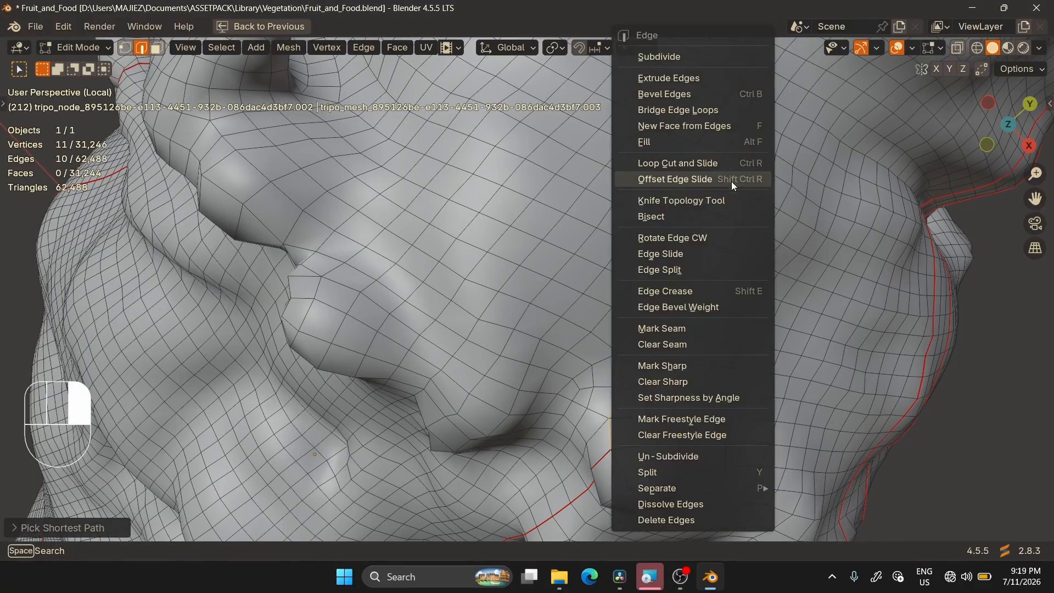
{"action": "left_click", "coordinate": [670, 367]}
{"action": "right_click", "coordinate": [735, 187]}
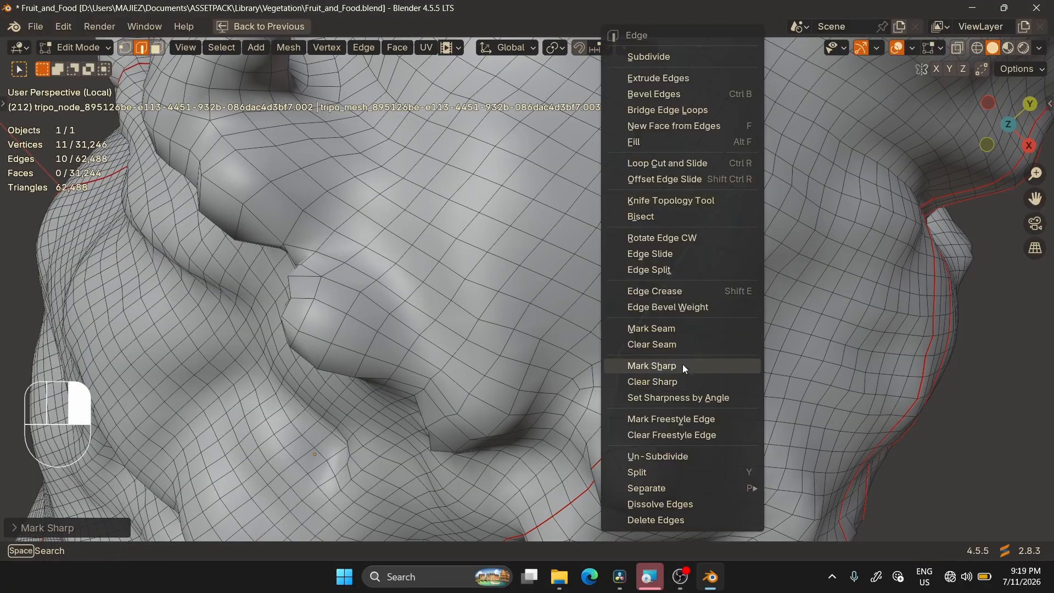
{"action": "left_click", "coordinate": [682, 370]}
{"action": "right_click", "coordinate": [735, 187]}
{"action": "left_click", "coordinate": [683, 332]}
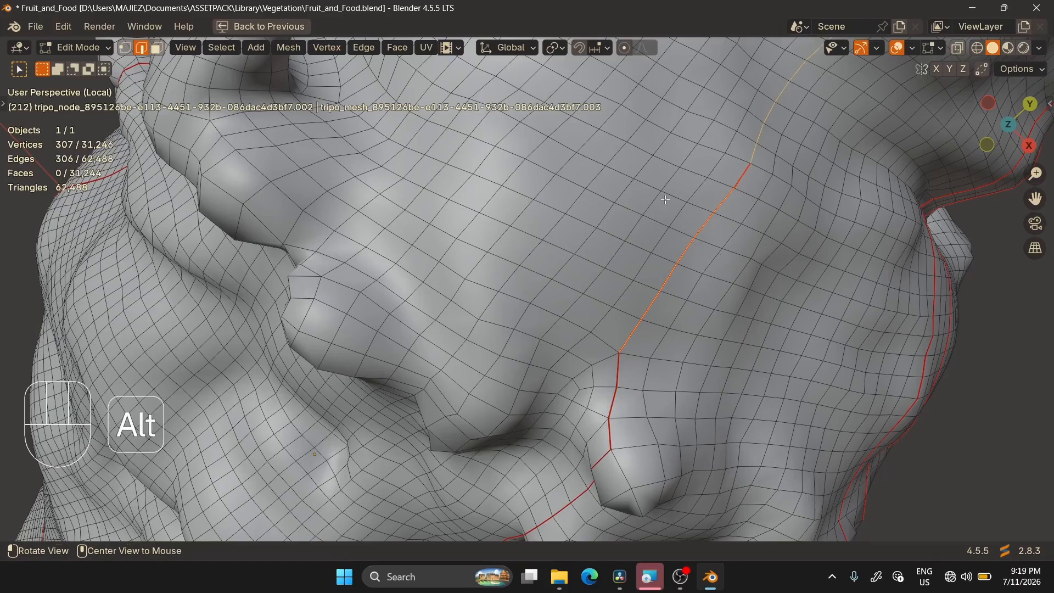
Mark the whole edge loop that continues from the extended seam around the drumstick as a seam
{"action": "left_click_drag", "start_coordinate": [665, 200], "coordinate": [631, 214], "text": "alt"}
{"action": "left_click_drag", "start_coordinate": [631, 214], "coordinate": [631, 395], "text": "ctrl+alt"}
{"action": "left_click_drag", "start_coordinate": [631, 395], "coordinate": [714, 417], "text": "alt"}
{"action": "left_click_drag", "start_coordinate": [659, 450], "coordinate": [689, 383], "text": "alt"}
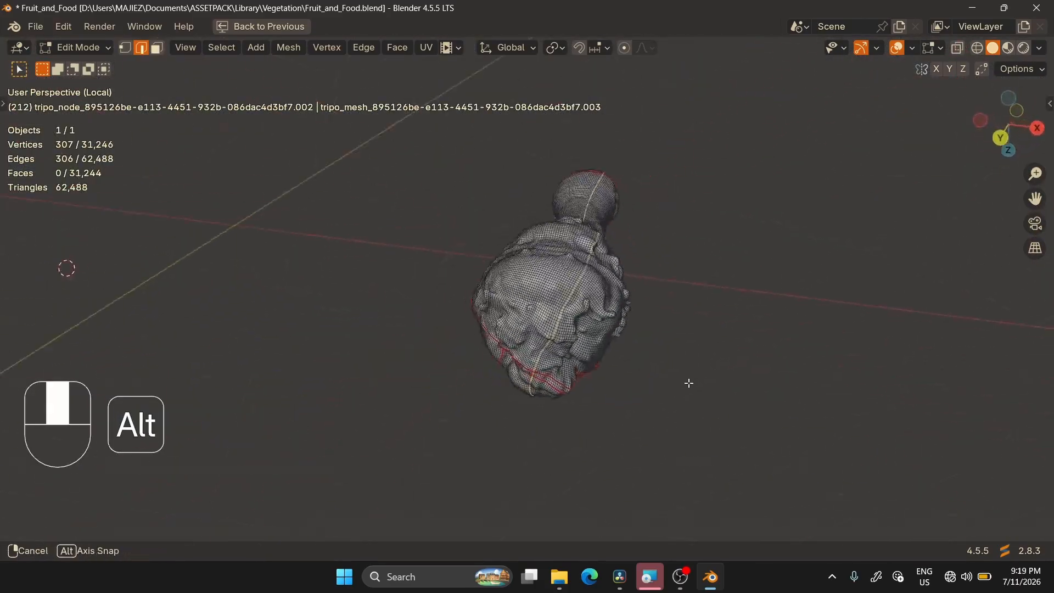
{"action": "left_click_drag", "start_coordinate": [658, 428], "coordinate": [691, 291], "text": "alt"}
{"action": "right_click", "coordinate": [691, 291]}
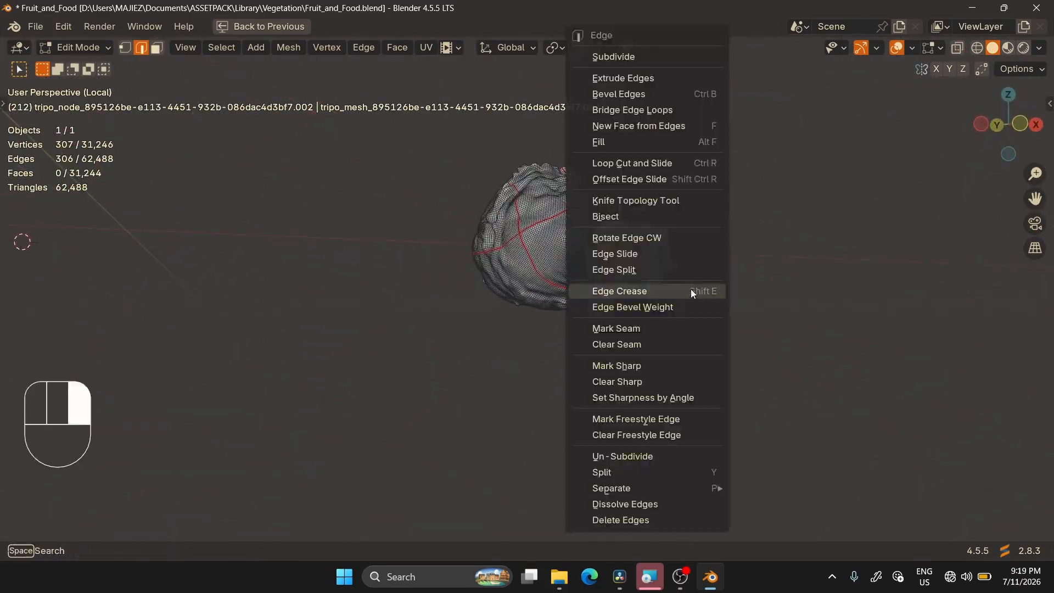
{"action": "left_click", "coordinate": [649, 330]}
{"action": "left_click_drag", "start_coordinate": [648, 329], "coordinate": [659, 258], "text": "ctrl+alt"}
{"action": "left_click_drag", "start_coordinate": [659, 258], "coordinate": [607, 215], "text": "ctrl+alt"}
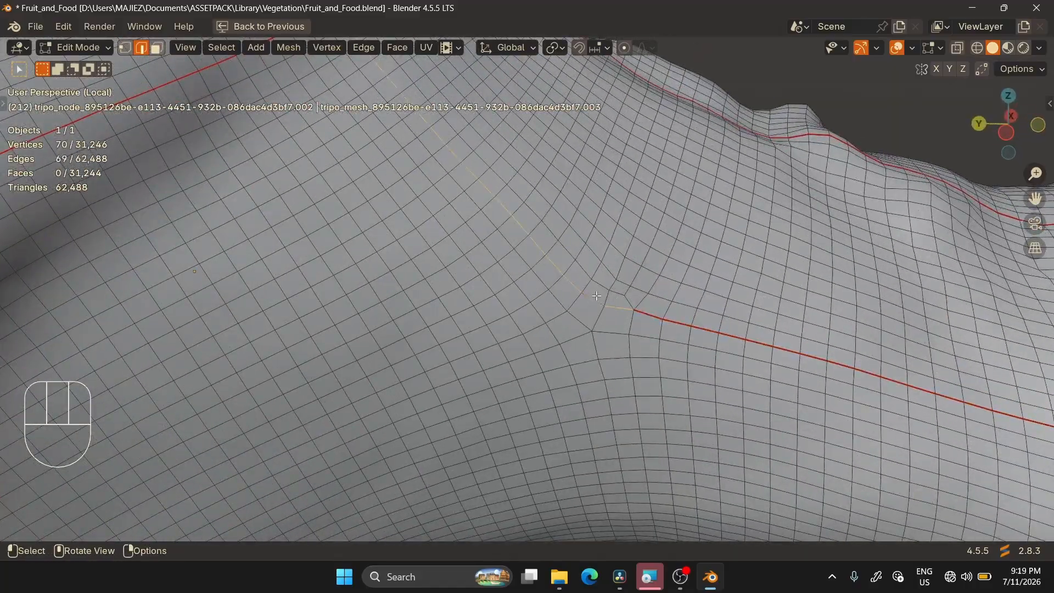
{"action": "left_click_drag", "start_coordinate": [596, 296], "coordinate": [683, 441], "text": "ctrl+alt"}
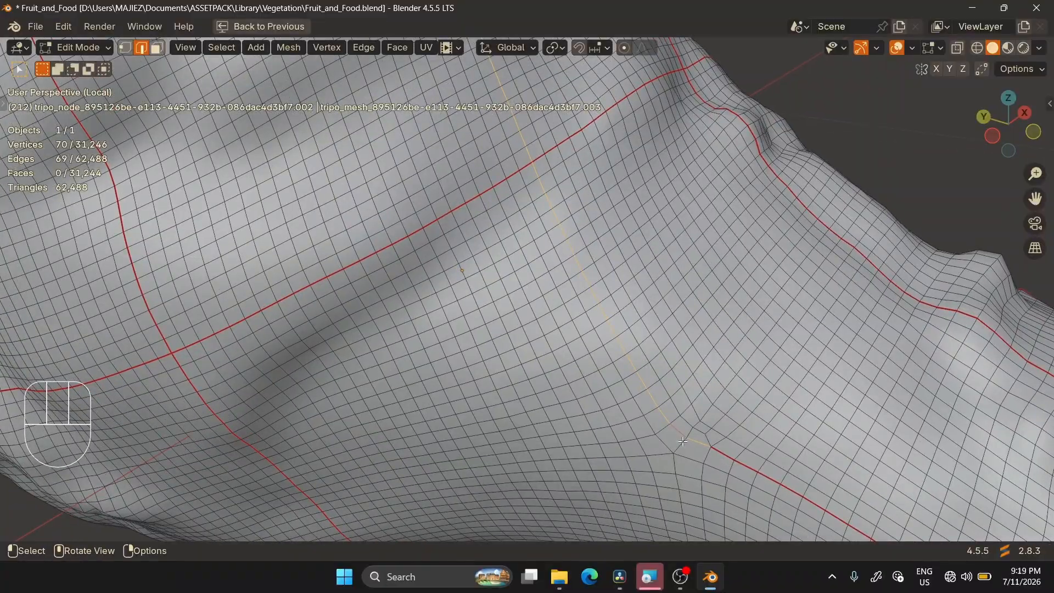
{"action": "left_click_drag", "start_coordinate": [622, 230], "coordinate": [927, 61], "text": "alt"}
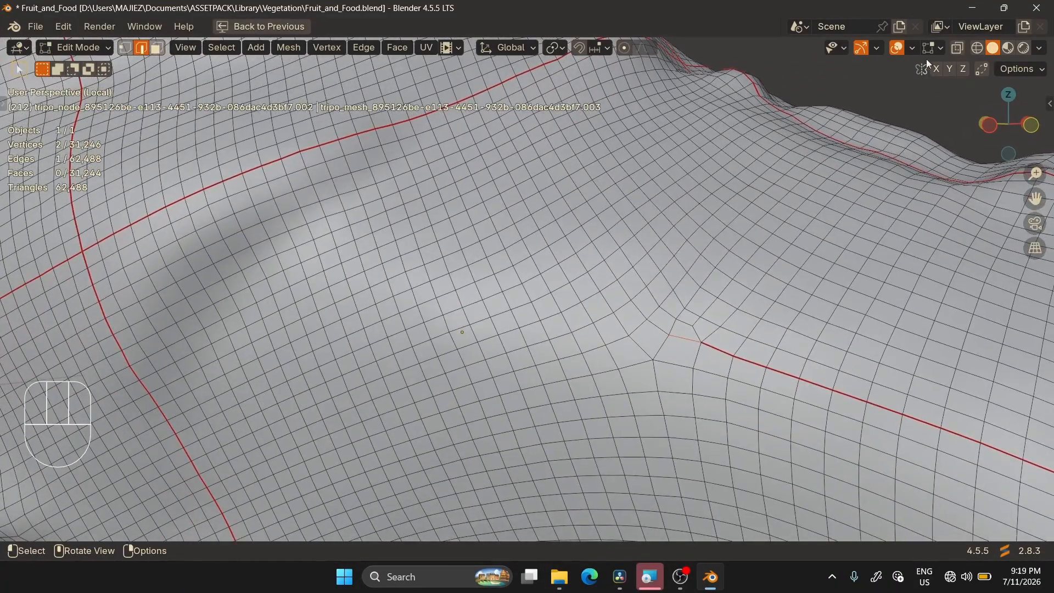
Turn off Specular Lighting in the viewport's solid shading
{"action": "left_click", "coordinate": [1039, 50]}
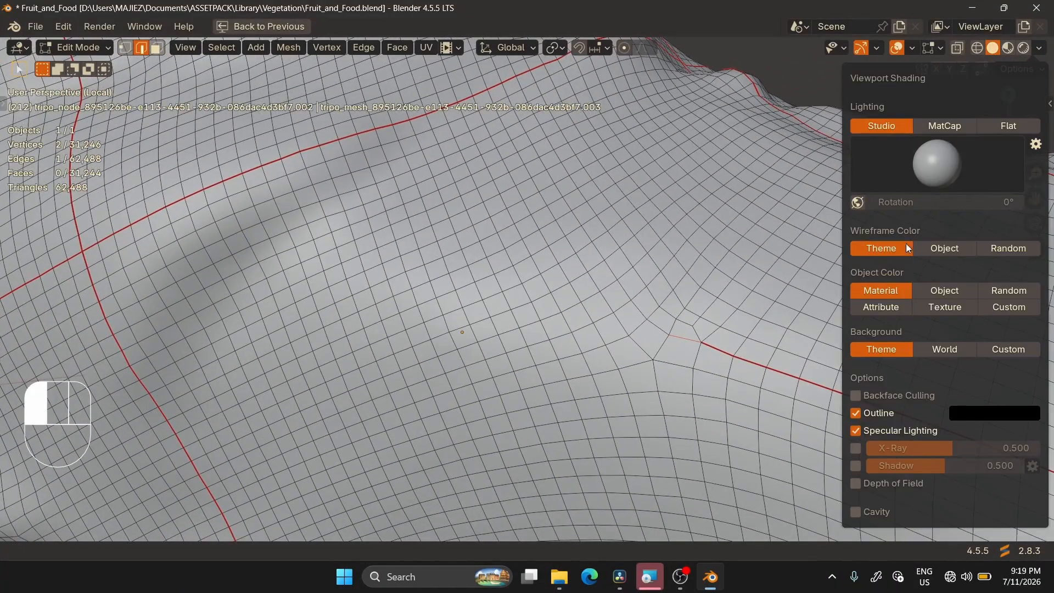
{"action": "left_click", "coordinate": [858, 434]}
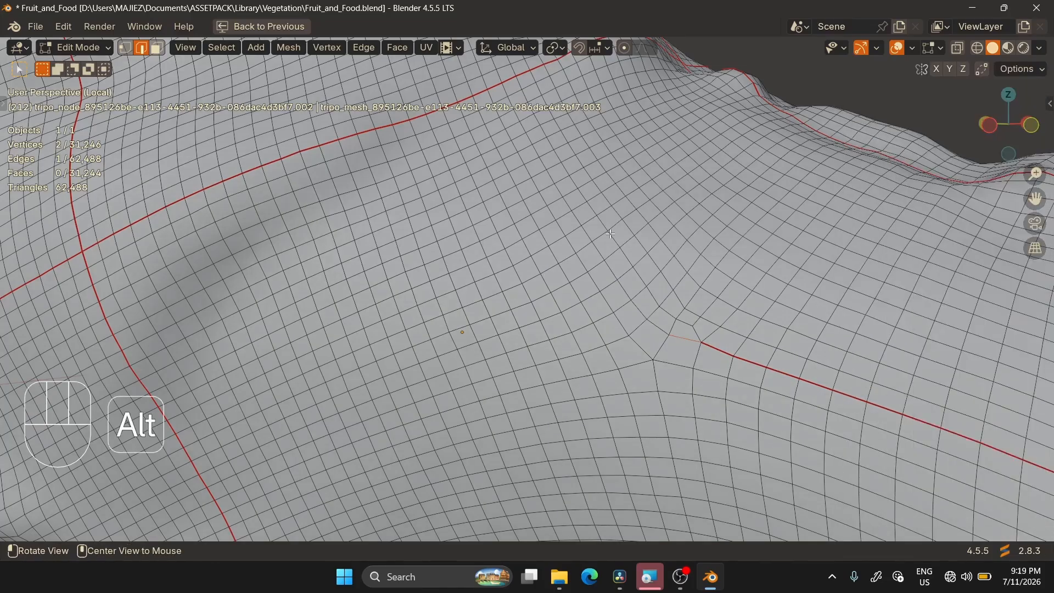
{"action": "left_click_drag", "start_coordinate": [642, 237], "coordinate": [654, 338], "text": "alt"}
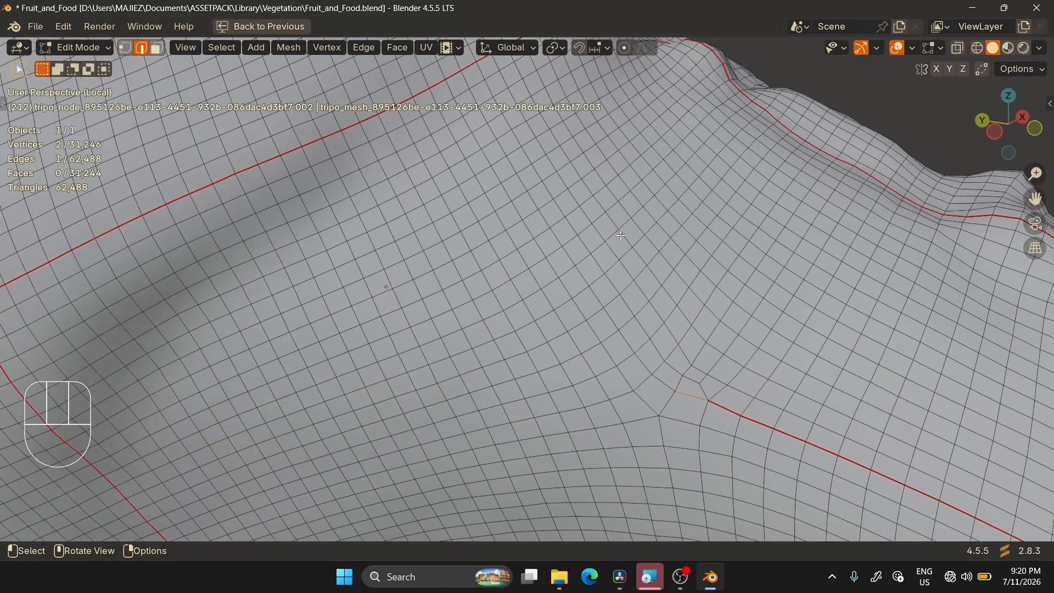
Extend the open seam end past the mesh pole by marking edge paths towards the crossing seam as seams
{"action": "left_click_drag", "start_coordinate": [621, 236], "coordinate": [558, 218], "text": "alt+shift"}
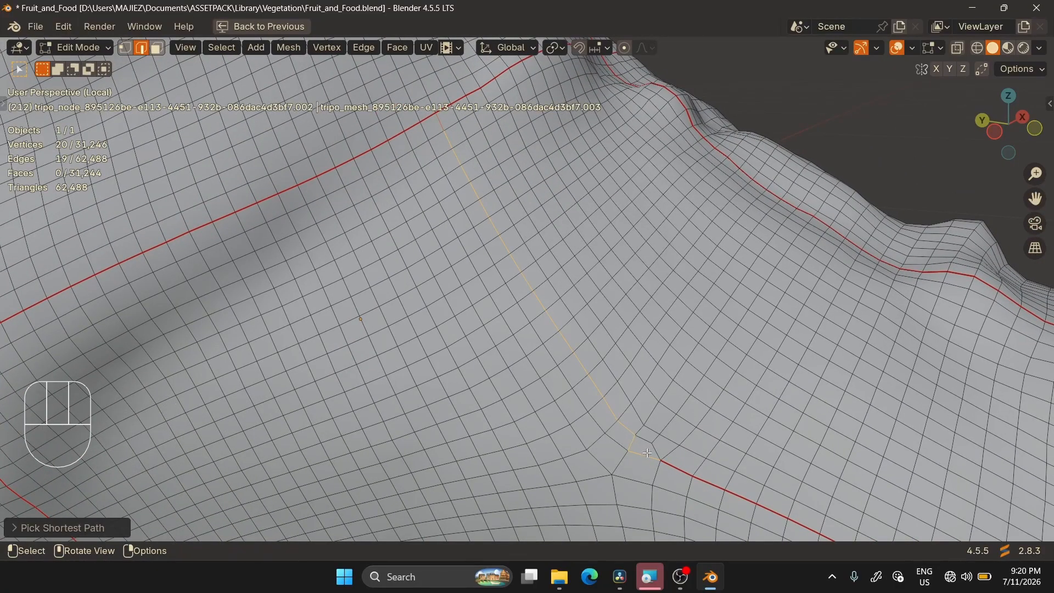
{"action": "right_click", "coordinate": [627, 422]}
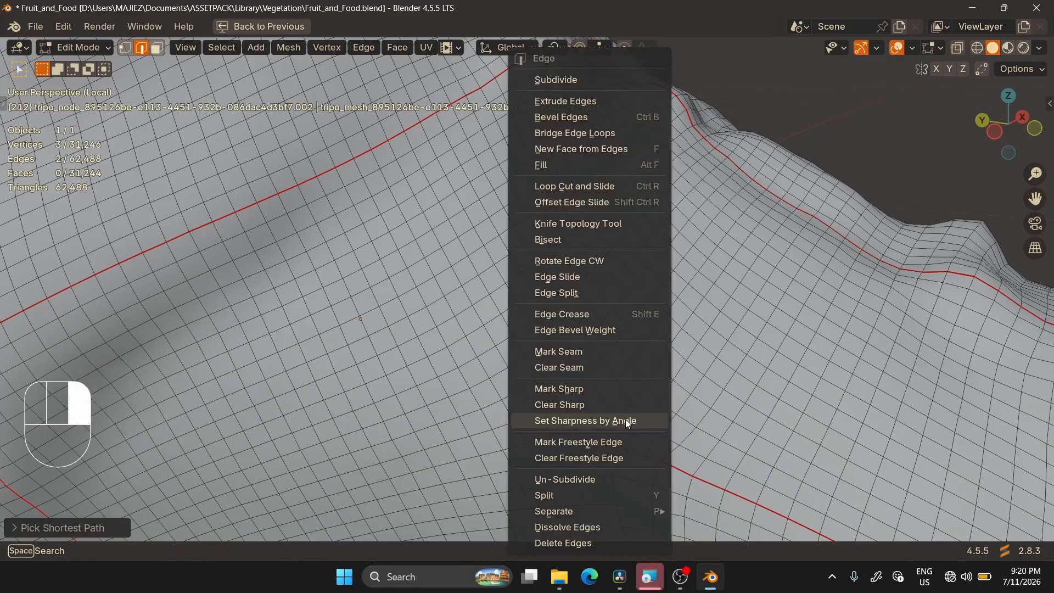
{"action": "left_click", "coordinate": [613, 355]}
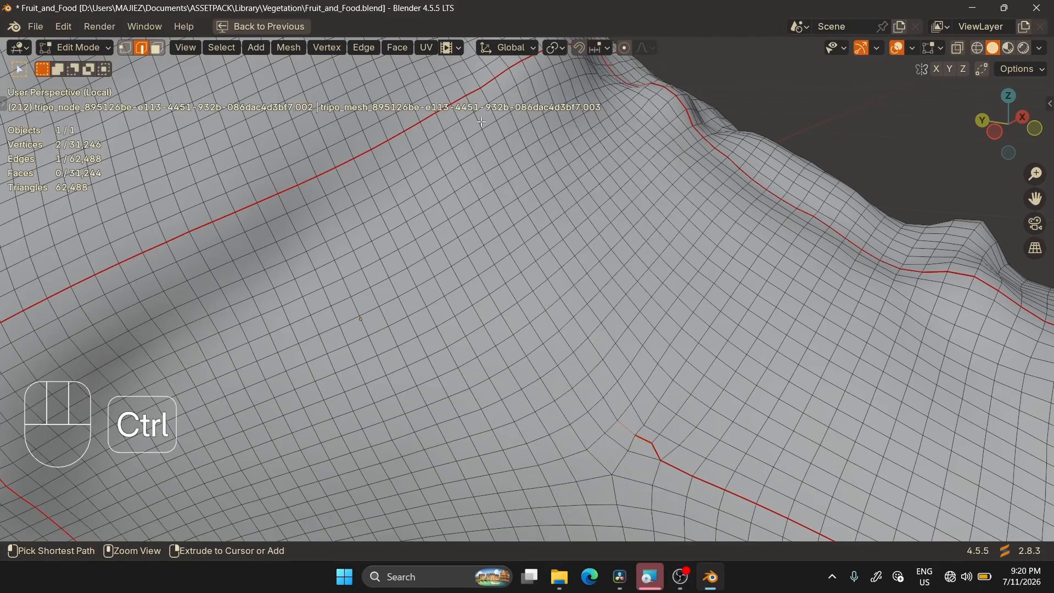
{"action": "right_click", "coordinate": [457, 110]}
{"action": "left_click", "coordinate": [501, 332]}
{"action": "right_click", "coordinate": [497, 251]}
{"action": "left_click", "coordinate": [459, 331]}
Clean up the zigzag seam beside the mesh pole by clearing unneeded seam edges and marking the more direct ones
{"action": "left_click_drag", "start_coordinate": [542, 401], "coordinate": [601, 412], "text": "alt+shift"}
{"action": "left_click_drag", "start_coordinate": [601, 411], "coordinate": [597, 308], "text": "ctrl+alt"}
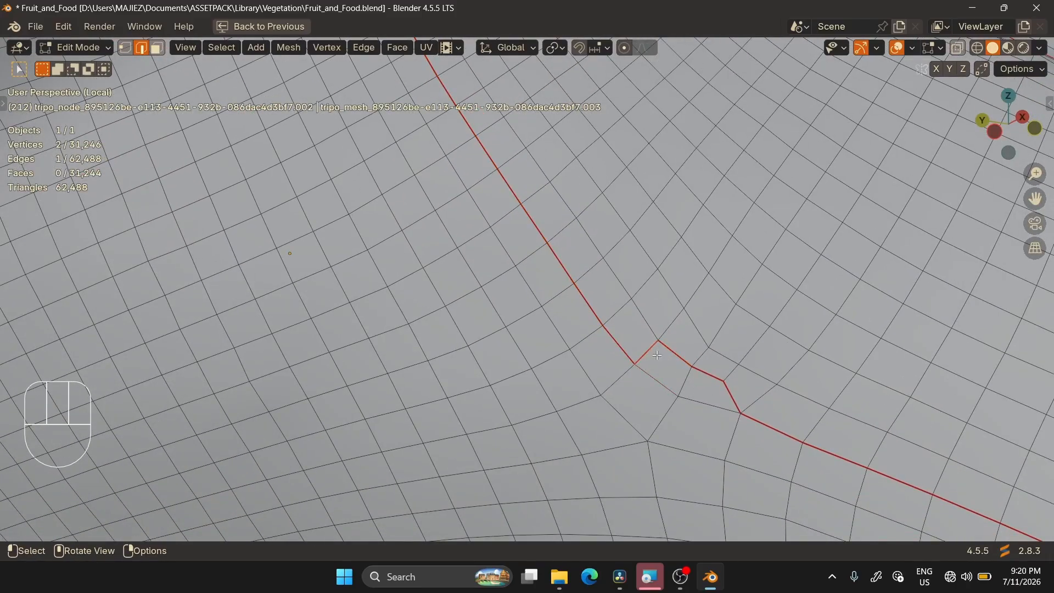
{"action": "right_click", "coordinate": [705, 365]}
{"action": "left_click", "coordinate": [628, 367]}
{"action": "right_click", "coordinate": [690, 377]}
{"action": "left_click", "coordinate": [683, 351]}
{"action": "left_click", "coordinate": [715, 333]}
Close the remaining gap between the lengthwise seam and the crossing seam by marking the edge path between them as a seam
{"action": "left_click_drag", "start_coordinate": [713, 331], "coordinate": [656, 296], "text": "ctrl+alt"}
{"action": "left_click_drag", "start_coordinate": [655, 297], "coordinate": [521, 217], "text": "alt+shift"}
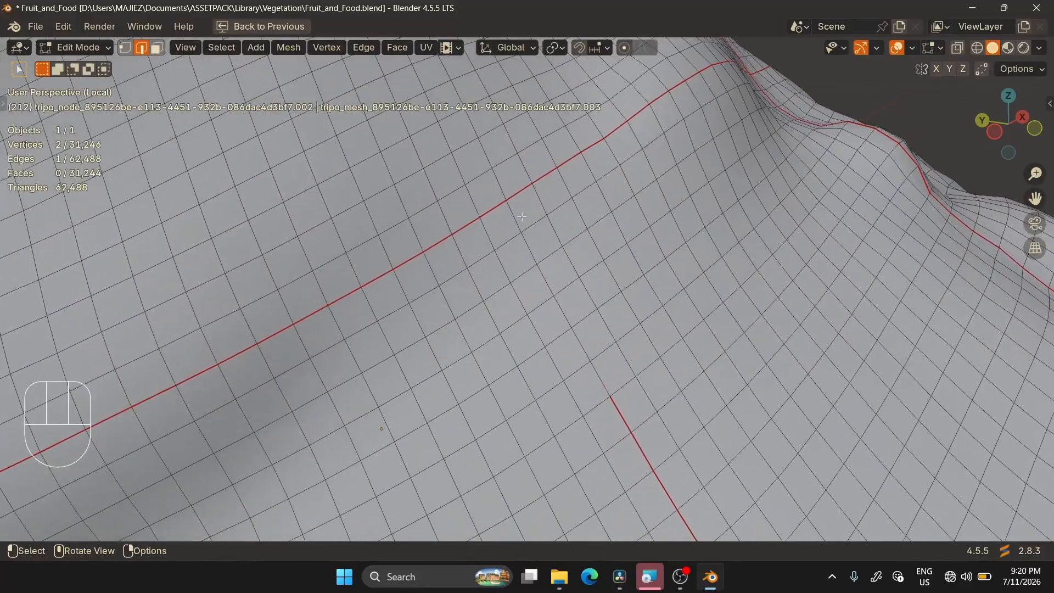
{"action": "right_click", "coordinate": [603, 369]}
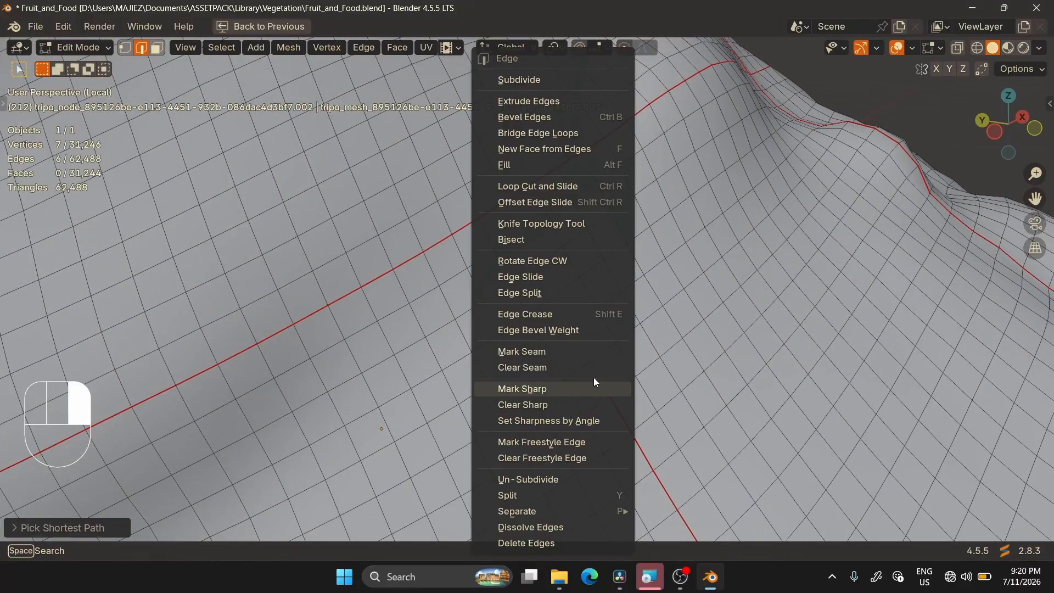
{"action": "left_click", "coordinate": [581, 352]}
{"action": "left_click", "coordinate": [606, 289]}
Select the redundant seam path that ends at the seam crossing on the crispy end and clear its seam
{"action": "left_click_drag", "start_coordinate": [607, 289], "coordinate": [727, 297], "text": "ctrl+alt"}
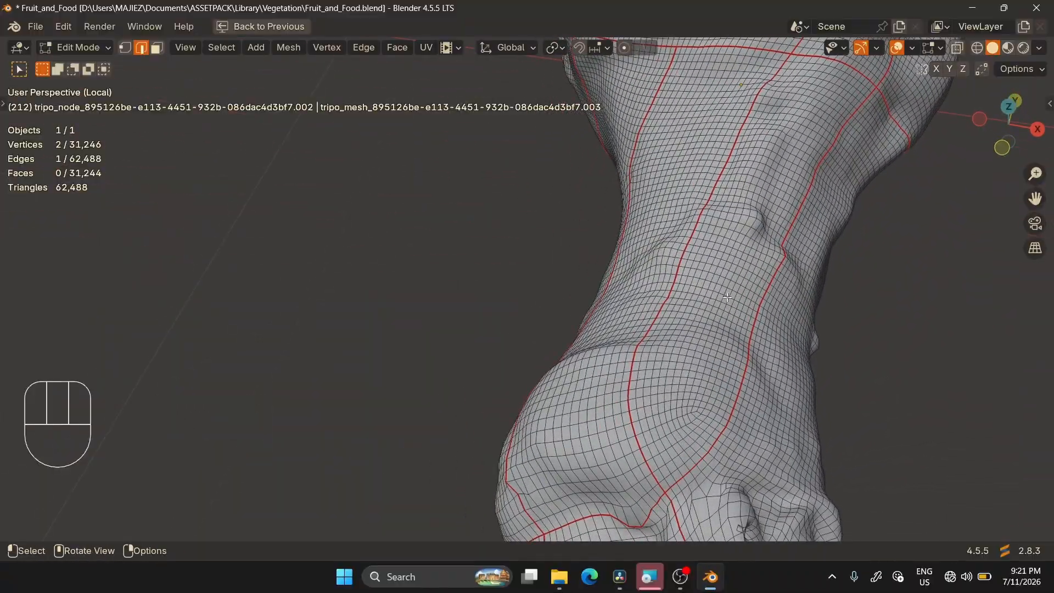
{"action": "left_click_drag", "start_coordinate": [663, 472], "coordinate": [658, 486], "text": "ctrl+alt"}
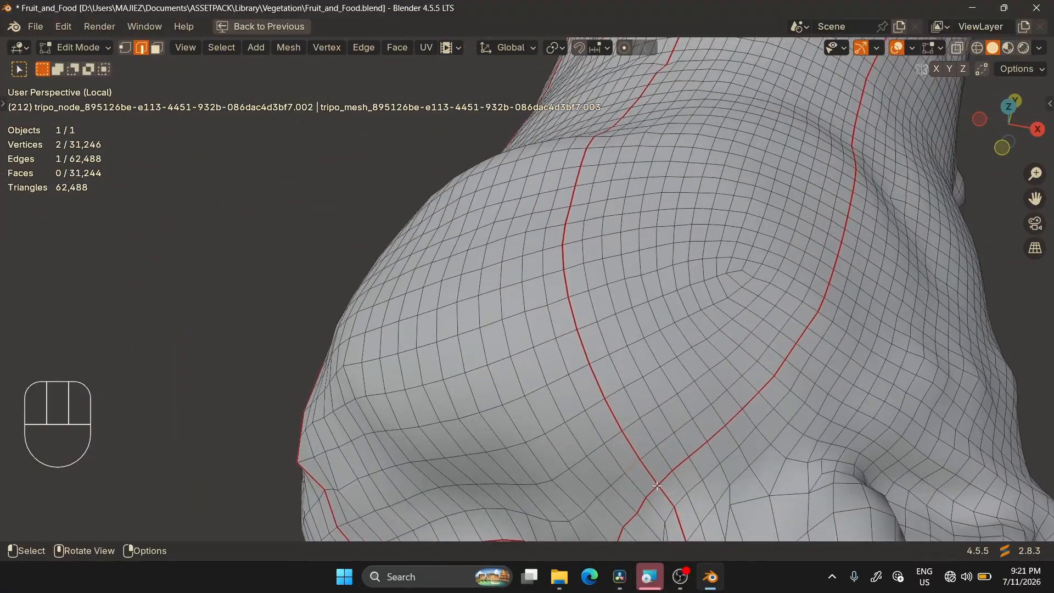
{"action": "left_click_drag", "start_coordinate": [626, 384], "coordinate": [560, 204], "text": "alt"}
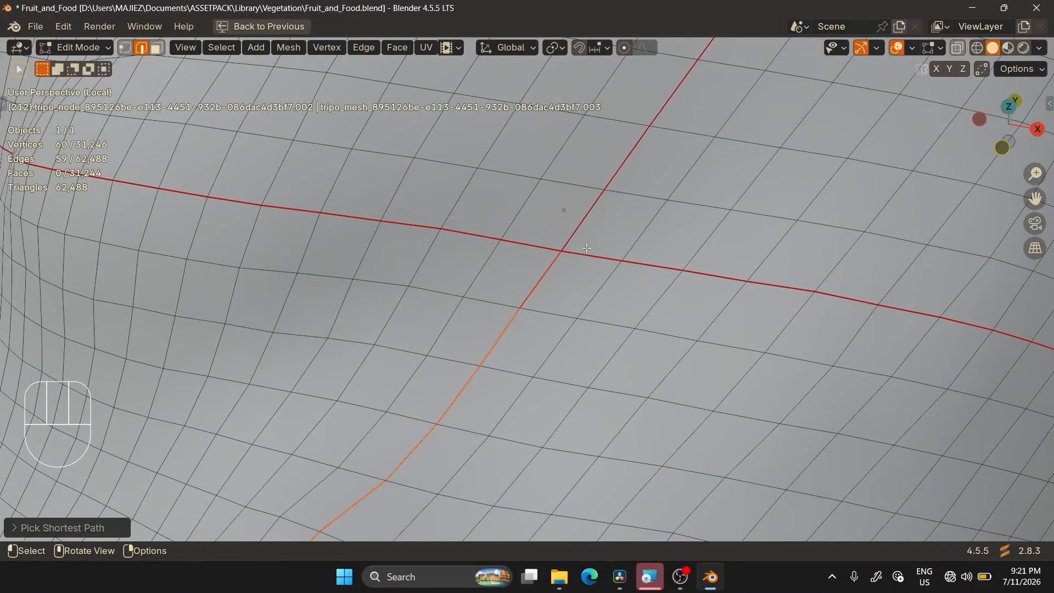
{"action": "key", "text": "ctrl+e"}
{"action": "left_click", "coordinate": [552, 332]}
Clear the leftover seam running below the parallel seam, from its open end to the rounded bulge
{"action": "left_click_drag", "start_coordinate": [552, 335], "coordinate": [562, 224], "text": "ctrl+alt"}
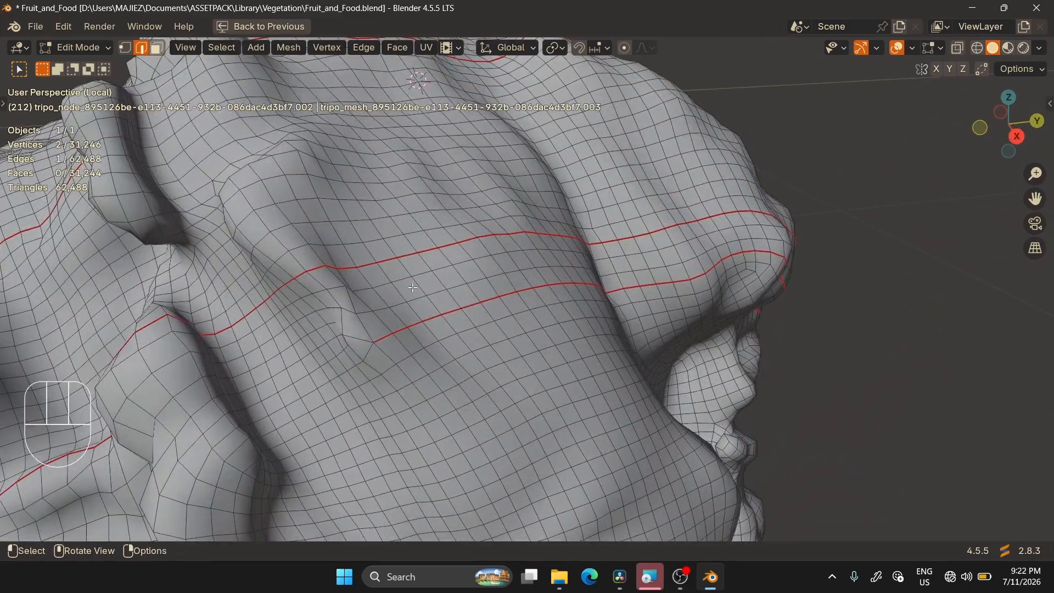
{"action": "left_click", "coordinate": [773, 253], "text": "ctrl"}
{"action": "right_click", "coordinate": [766, 289]}
{"action": "left_click", "coordinate": [723, 330]}
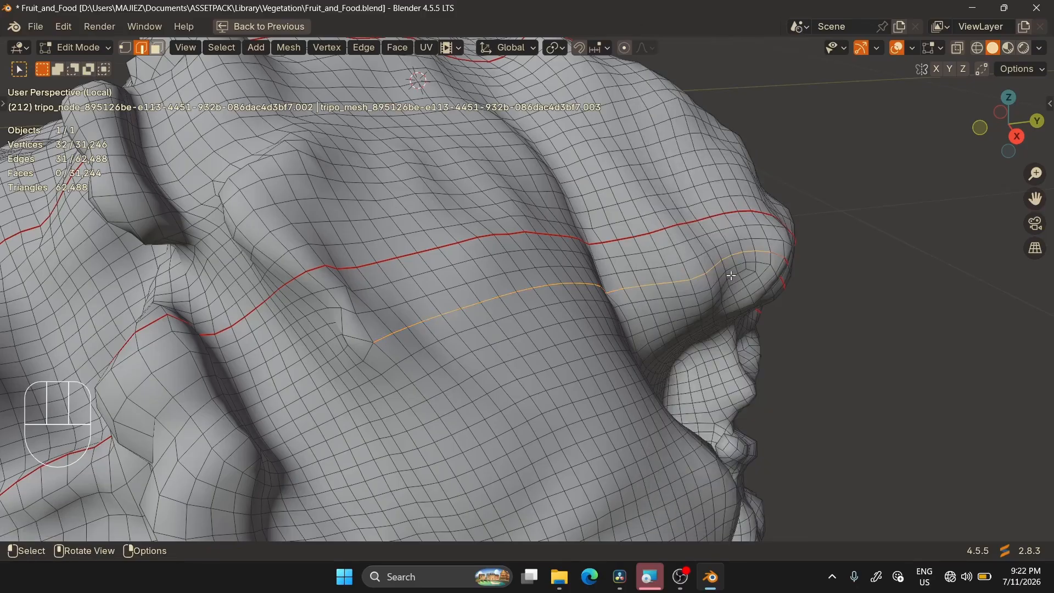
Clear the duplicate seam from the rounded bulge down to the crossing seam on the other side
{"action": "left_click_drag", "start_coordinate": [417, 330], "coordinate": [637, 176], "text": "alt"}
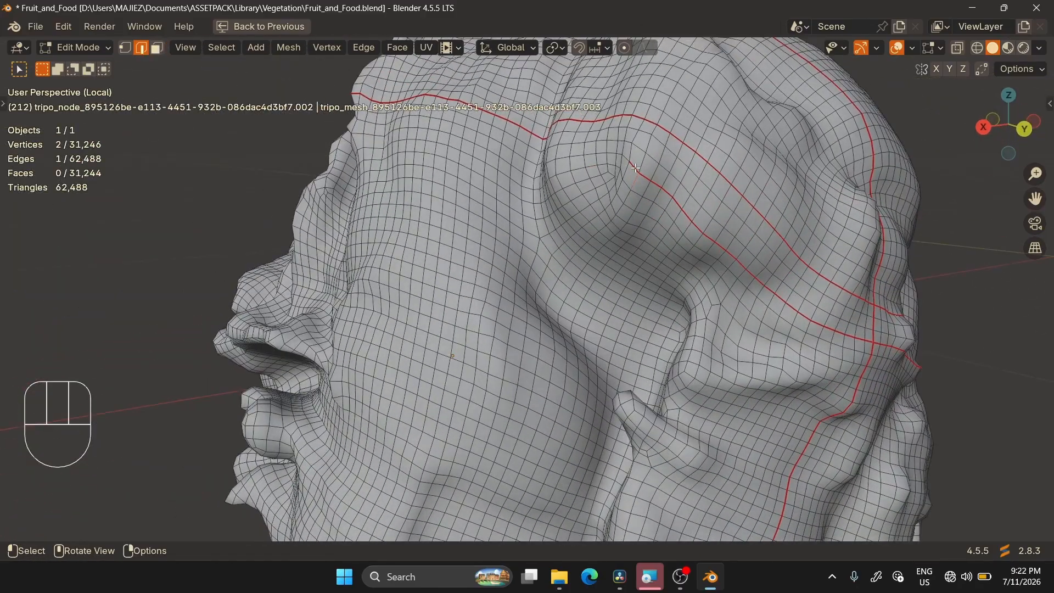
{"action": "left_click", "coordinate": [869, 343], "text": "ctrl"}
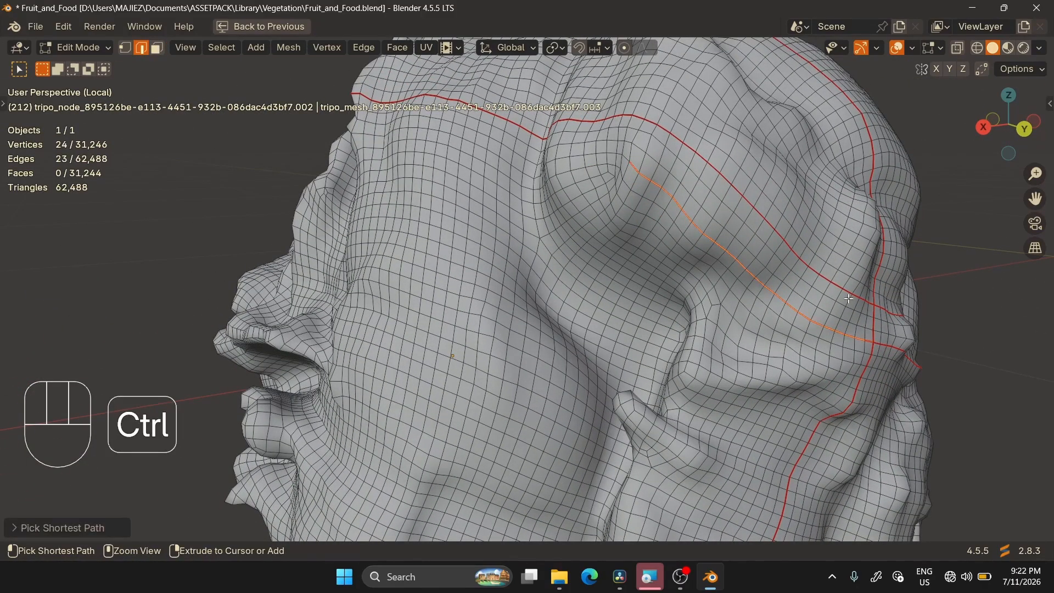
{"action": "right_click", "coordinate": [846, 317]}
{"action": "left_click", "coordinate": [796, 344]}
{"action": "left_click", "coordinate": [742, 239]}
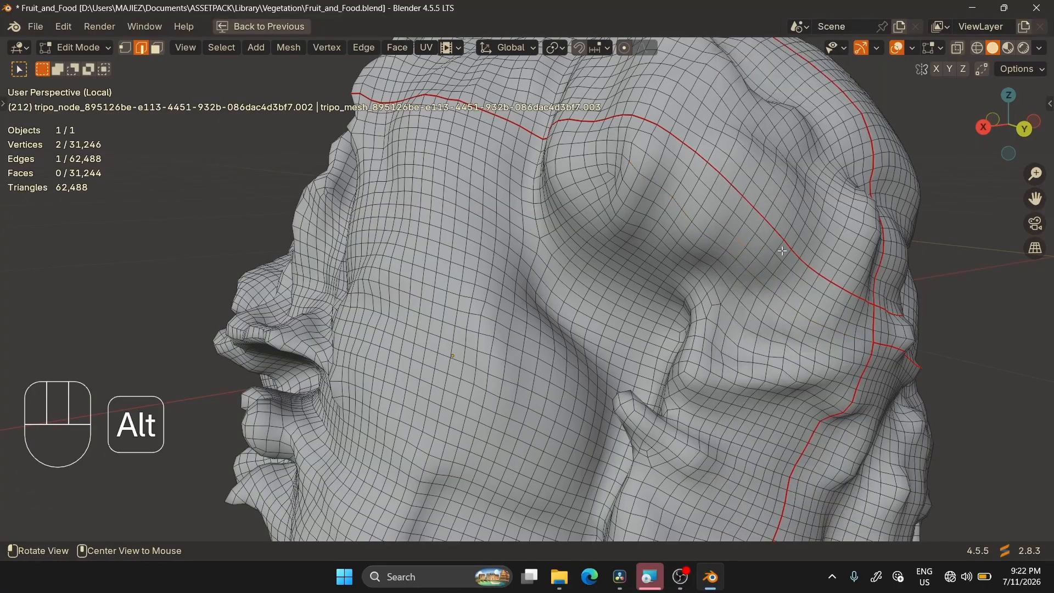
Clear the lower of the two parallel seams between the crossing seam and the fold where the next seam joins
{"action": "left_click_drag", "start_coordinate": [741, 239], "coordinate": [631, 247], "text": "alt"}
{"action": "left_click_drag", "start_coordinate": [955, 340], "coordinate": [686, 236], "text": "alt+shift"}
{"action": "scroll", "coordinate": [746, 258], "scroll_direction": "up", "scroll_amount": 3}
{"action": "left_click_drag", "start_coordinate": [686, 236], "coordinate": [724, 231], "text": "ctrl+alt"}
{"action": "mouse_move", "coordinate": [730, 230]}
{"action": "left_mouse_down", "text": "alt"}
{"action": "mouse_move", "coordinate": [747, 327]}
{"action": "mouse_move", "coordinate": [733, 236]}
{"action": "left_mouse_up", "text": "alt"}
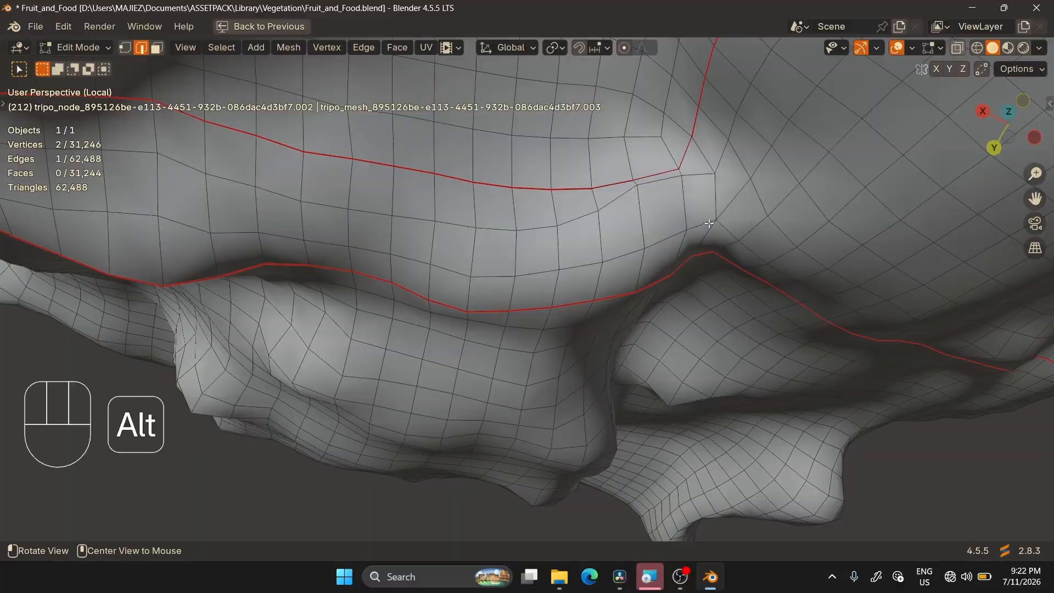
{"action": "mouse_move", "coordinate": [730, 197]}
{"action": "left_mouse_down", "text": "ctrl+alt"}
{"action": "mouse_move", "coordinate": [729, 238]}
{"action": "mouse_move", "coordinate": [727, 214]}
{"action": "left_mouse_up", "text": "ctrl+alt"}
{"action": "left_click_drag", "start_coordinate": [727, 214], "coordinate": [650, 178], "text": "alt"}
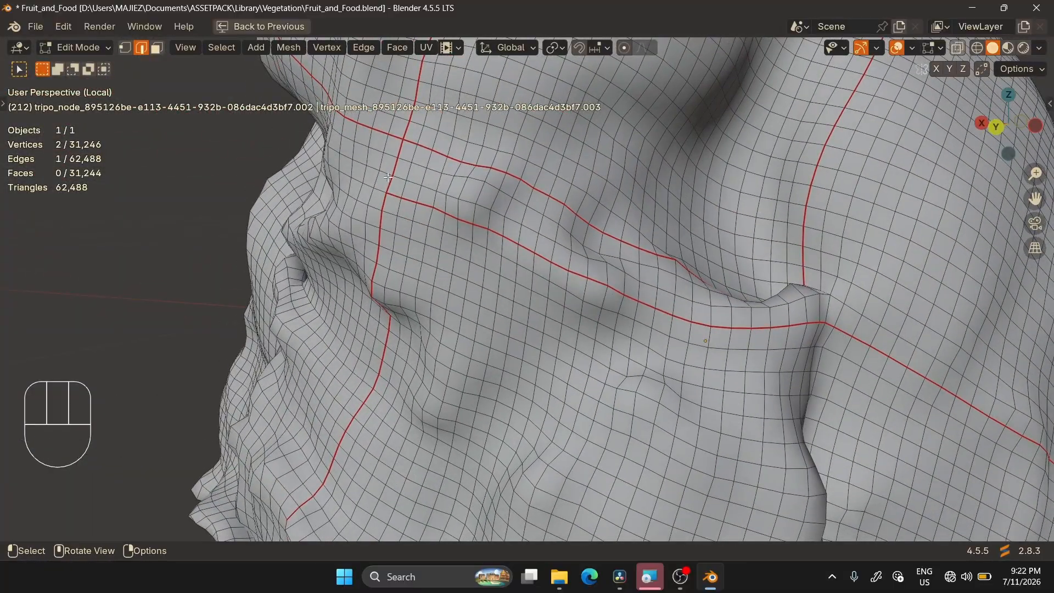
{"action": "left_click", "coordinate": [812, 326], "text": "ctrl"}
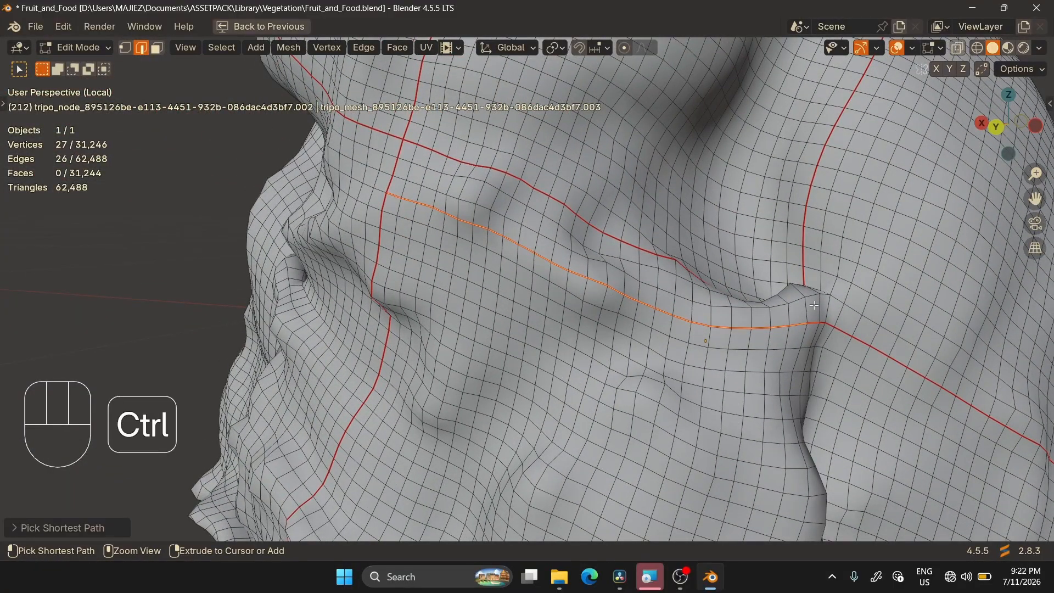
{"action": "right_click", "coordinate": [789, 343]}
{"action": "left_click", "coordinate": [788, 344]}
{"action": "left_click_drag", "start_coordinate": [788, 344], "coordinate": [626, 118], "text": "alt"}
{"action": "left_click_drag", "start_coordinate": [625, 118], "coordinate": [753, 179], "text": "alt"}
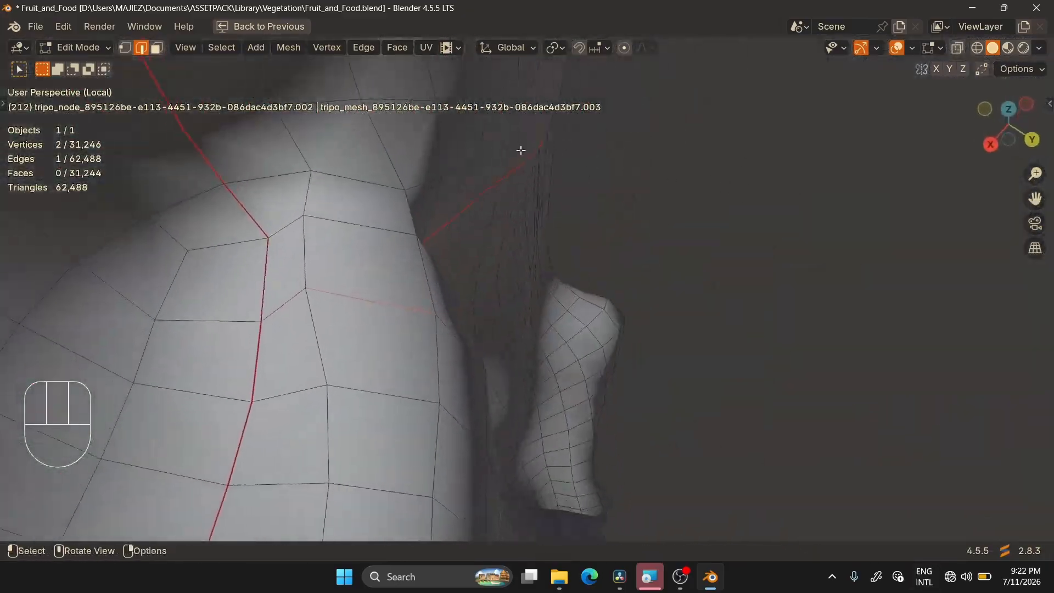
Select the edges bridging the gap between the open seam end and the crossing seam, and mark them as a seam
{"action": "left_click", "coordinate": [284, 224], "text": "shift"}
{"action": "left_click_drag", "start_coordinate": [352, 219], "coordinate": [346, 274], "text": "alt"}
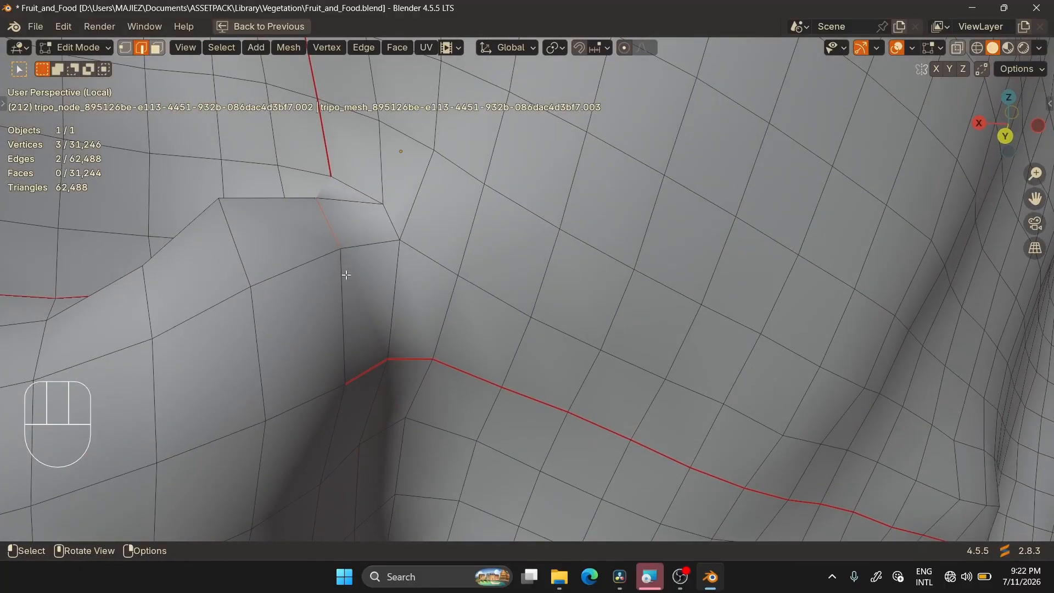
{"action": "left_click", "coordinate": [347, 275], "text": "shift"}
{"action": "right_click", "coordinate": [391, 286]}
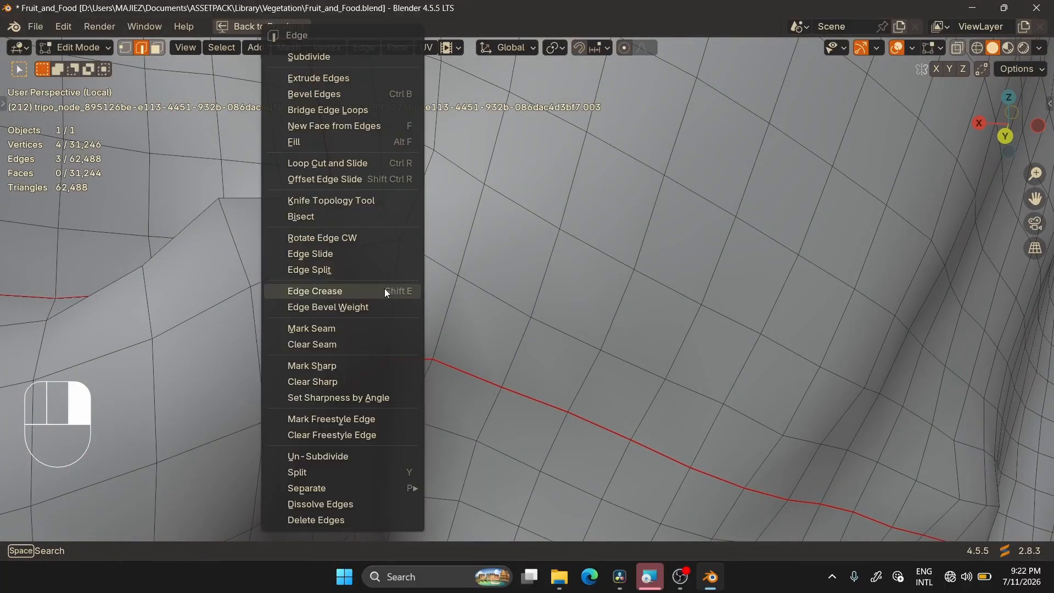
{"action": "left_click", "coordinate": [361, 328]}
{"action": "left_click_drag", "start_coordinate": [368, 269], "coordinate": [494, 417], "text": "alt"}
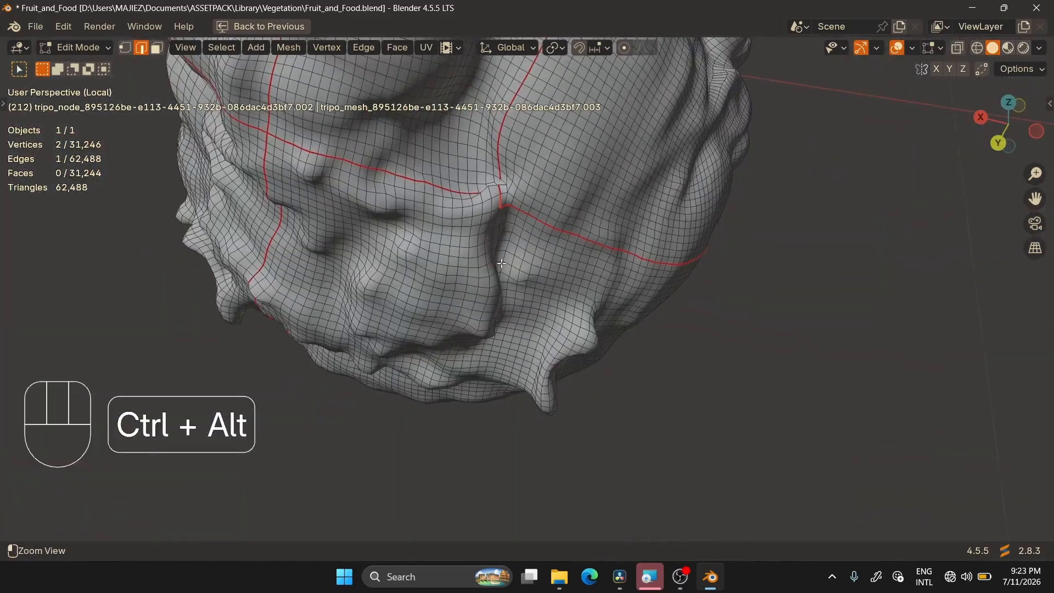
{"action": "left_click_drag", "start_coordinate": [527, 220], "coordinate": [553, 150], "text": "ctrl+alt"}
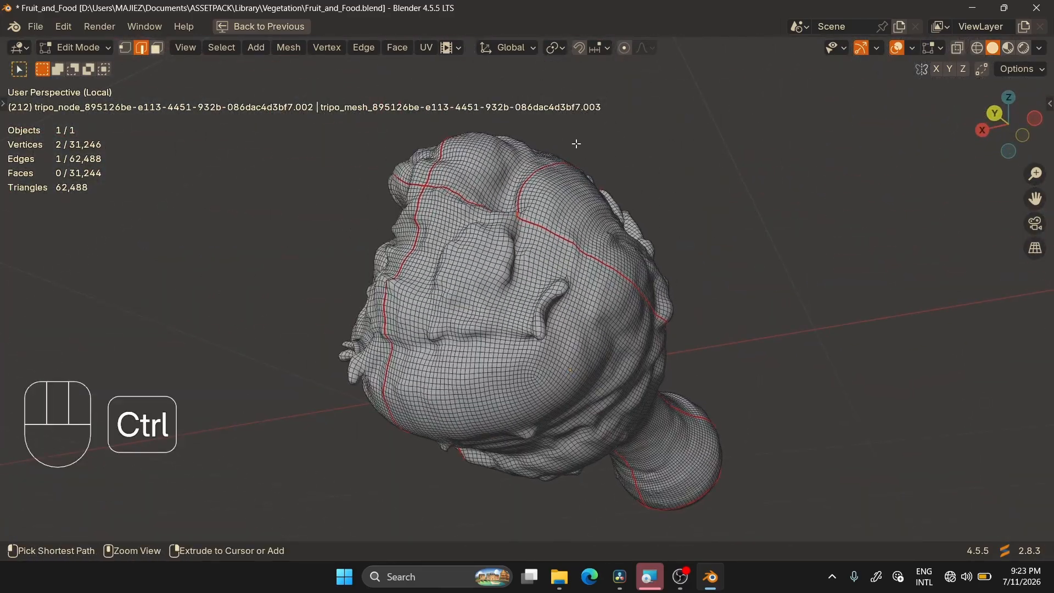
Isolate the drumstick in the UV Editing workspace and unwrap the entire mesh with Unwrap Angle Based
{"action": "key", "text": "ctrl+space"}
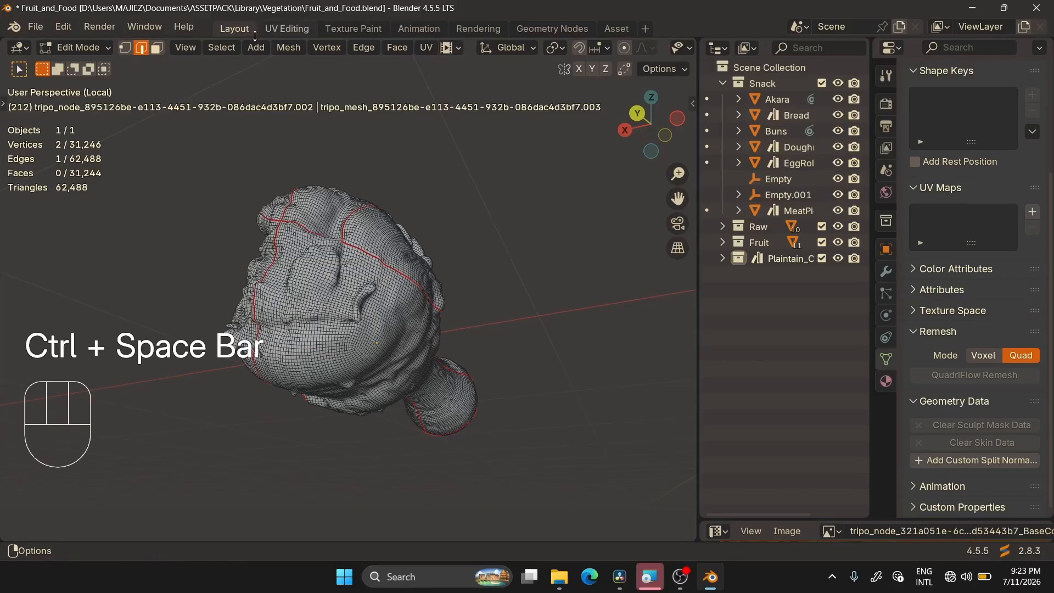
{"action": "left_click", "coordinate": [286, 29]}
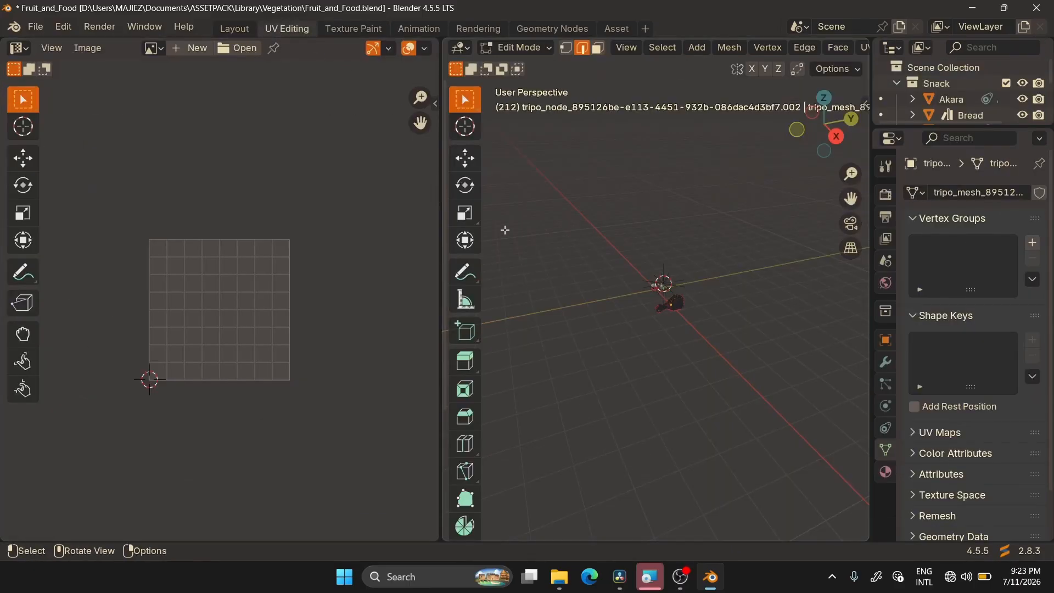
{"action": "key", "text": "KP_Divide"}
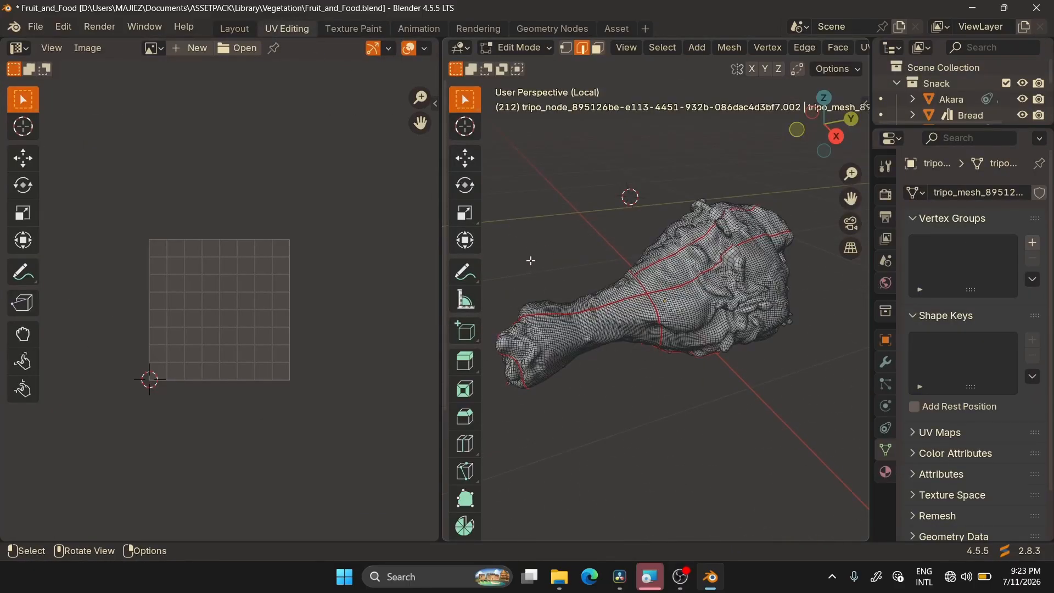
{"action": "key", "text": "a"}
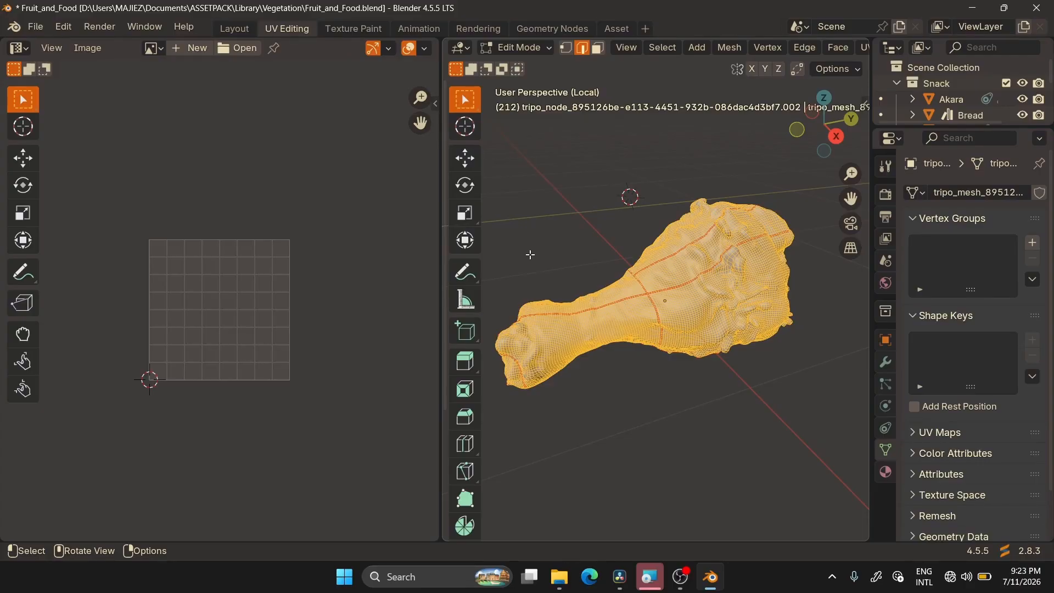
{"action": "key", "text": "u"}
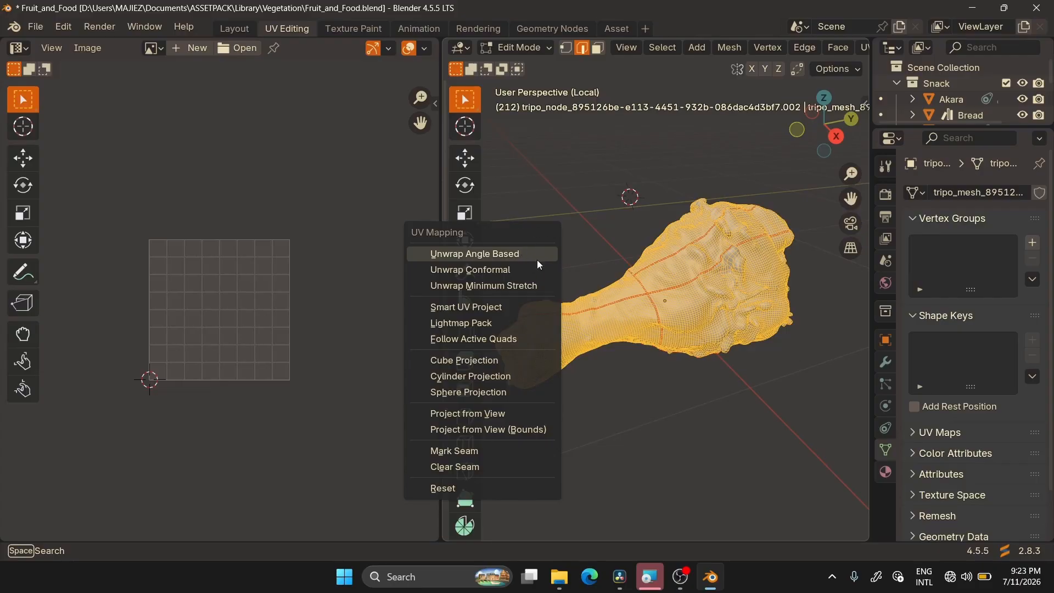
{"action": "key", "text": "Return"}
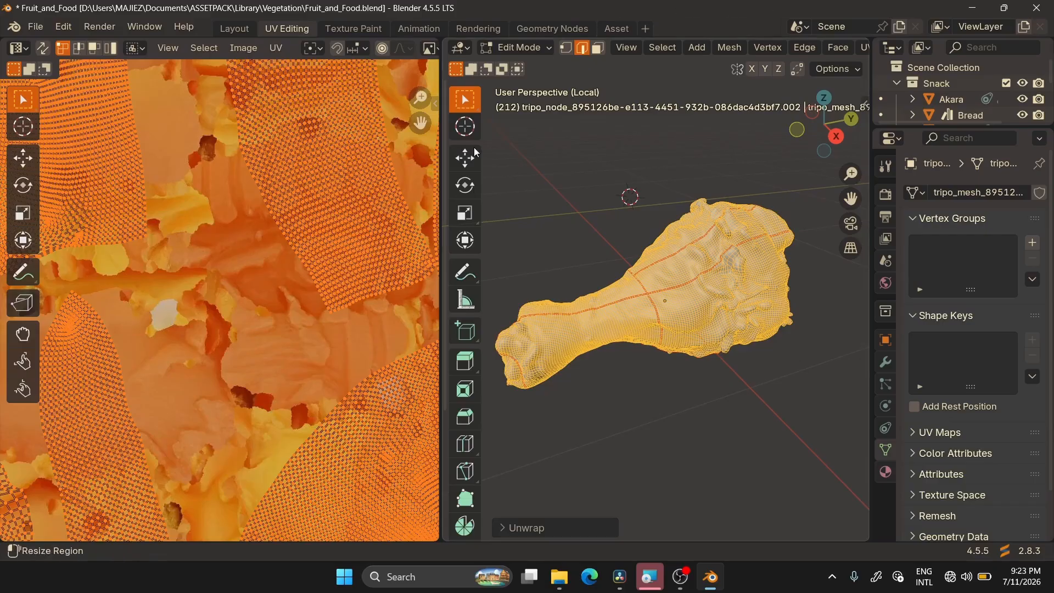
Remove the background texture image from the UV editor and switch UV selection to face mode
{"action": "scroll", "coordinate": [336, 247], "scroll_direction": "down", "scroll_amount": 10}
{"action": "middle_click_drag", "start_coordinate": [334, 247], "coordinate": [360, 153], "text": "ctrl"}
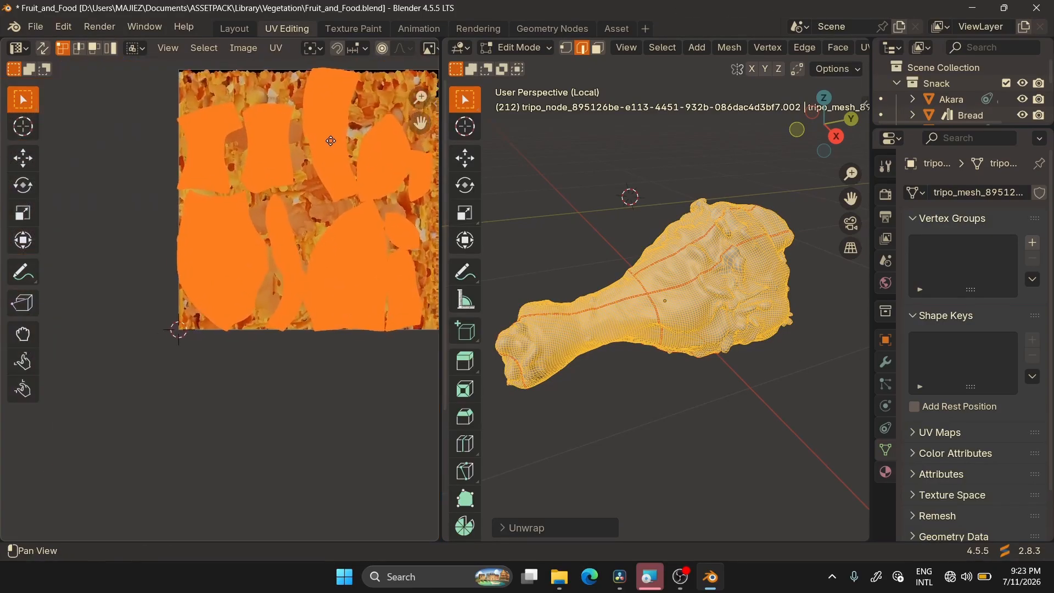
{"action": "middle_click_drag", "start_coordinate": [362, 116], "coordinate": [295, 198]}
{"action": "middle_click_drag", "start_coordinate": [371, 49], "coordinate": [290, 126]}
{"action": "middle_click_drag", "start_coordinate": [403, 57], "coordinate": [357, 90]}
{"action": "left_click", "coordinate": [323, 54]}
{"action": "middle_click_drag", "start_coordinate": [364, 223], "coordinate": [317, 246]}
{"action": "left_click", "coordinate": [338, 155]}
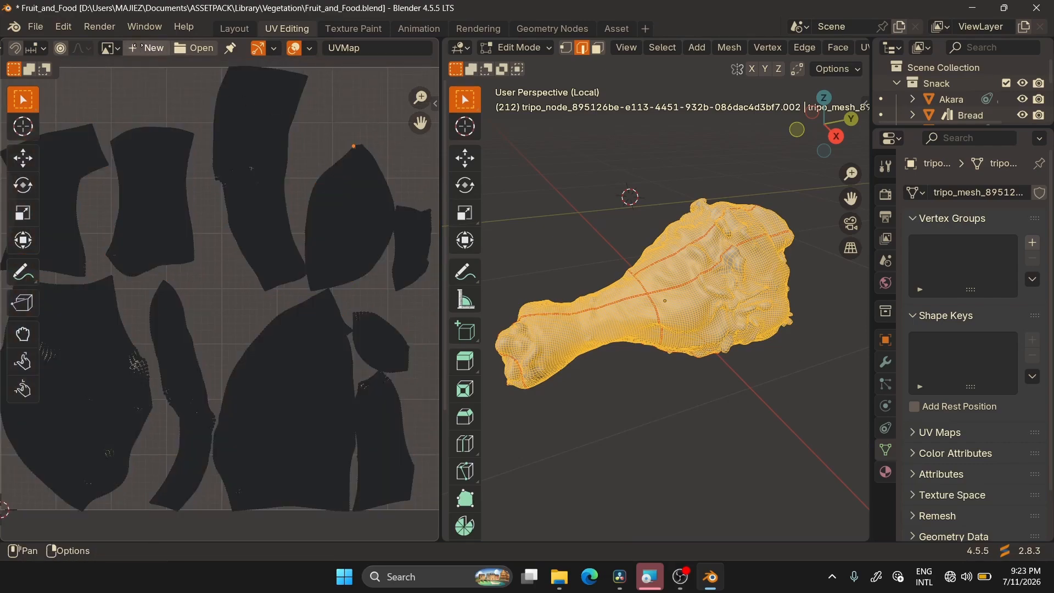
{"action": "scroll", "coordinate": [143, 55], "scroll_direction": "left", "scroll_amount": 5}
{"action": "scroll", "coordinate": [94, 48], "scroll_direction": "left", "scroll_amount": 4}
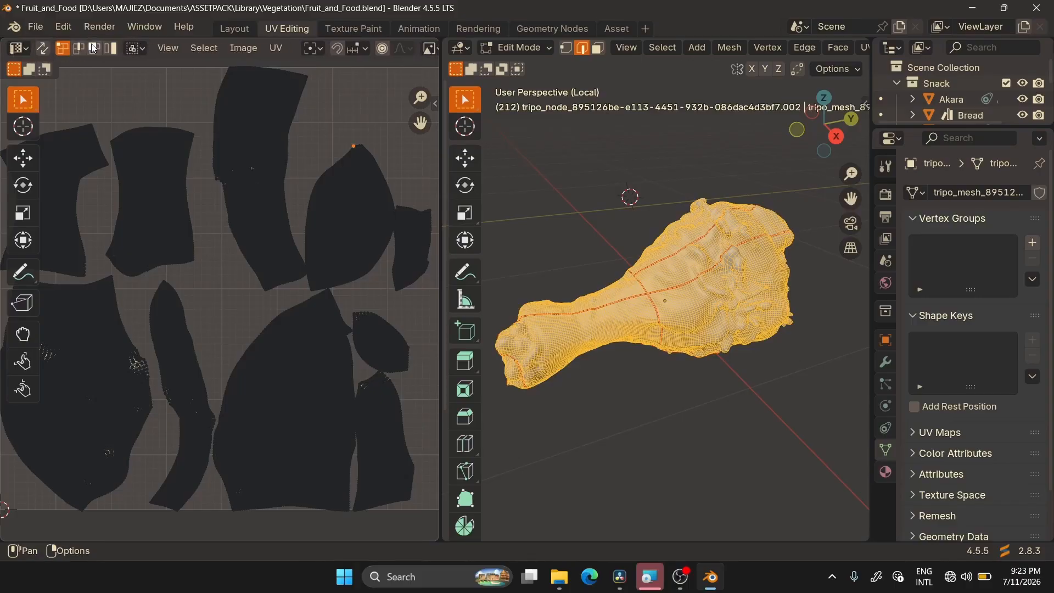
Examine the unwrapped islands in a maximized UV editor for pinching, density differences and spacing to the borders
{"action": "key", "text": "ctrl+space"}
{"action": "scroll", "coordinate": [485, 243], "scroll_direction": "up", "scroll_amount": 4}
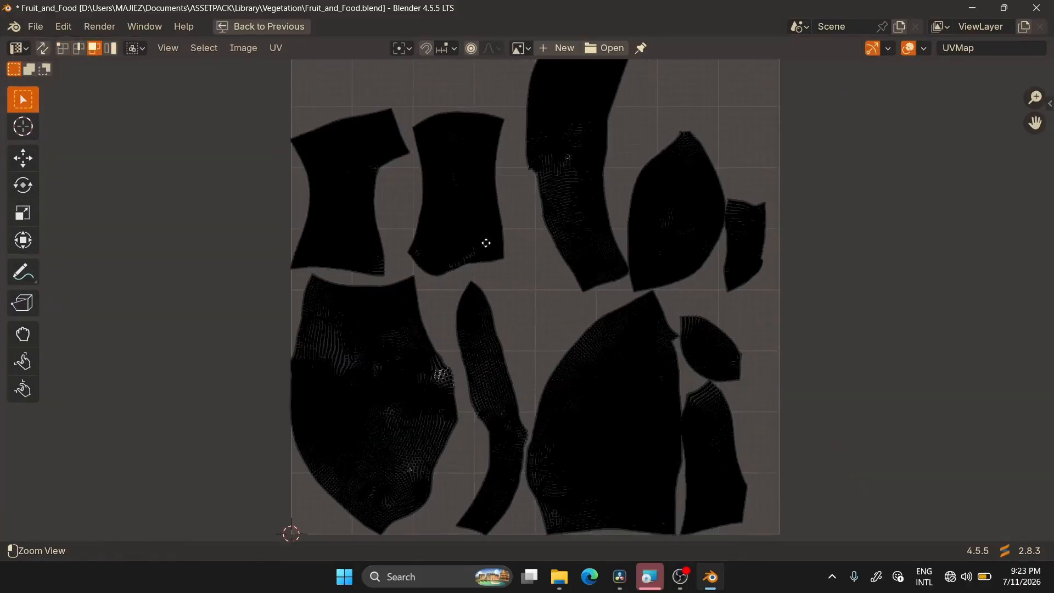
{"action": "scroll", "coordinate": [383, 385], "scroll_direction": "up", "scroll_amount": 8}
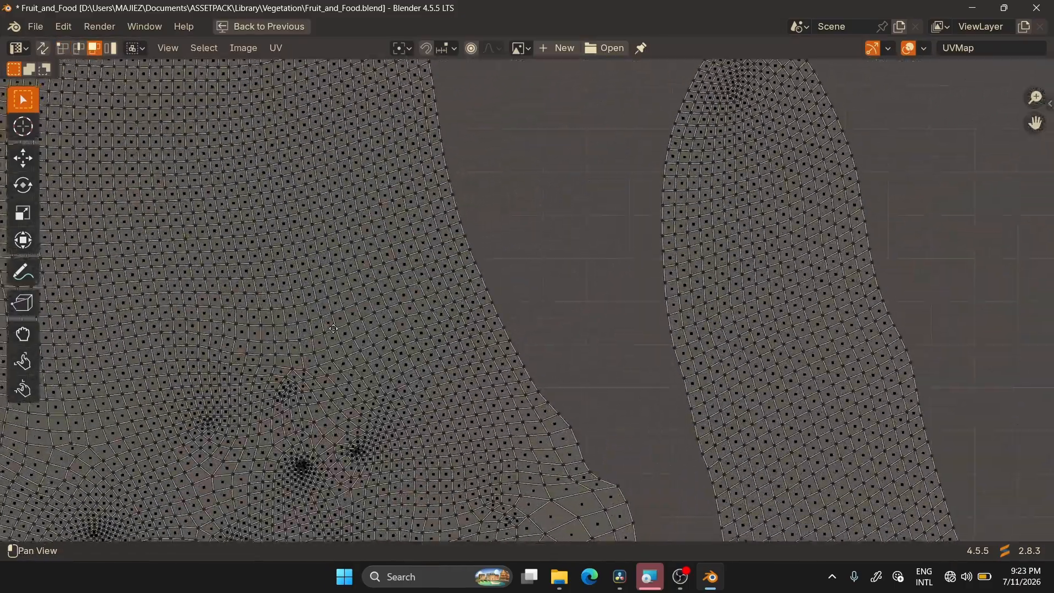
{"action": "scroll", "coordinate": [459, 247], "scroll_direction": "down", "scroll_amount": 8}
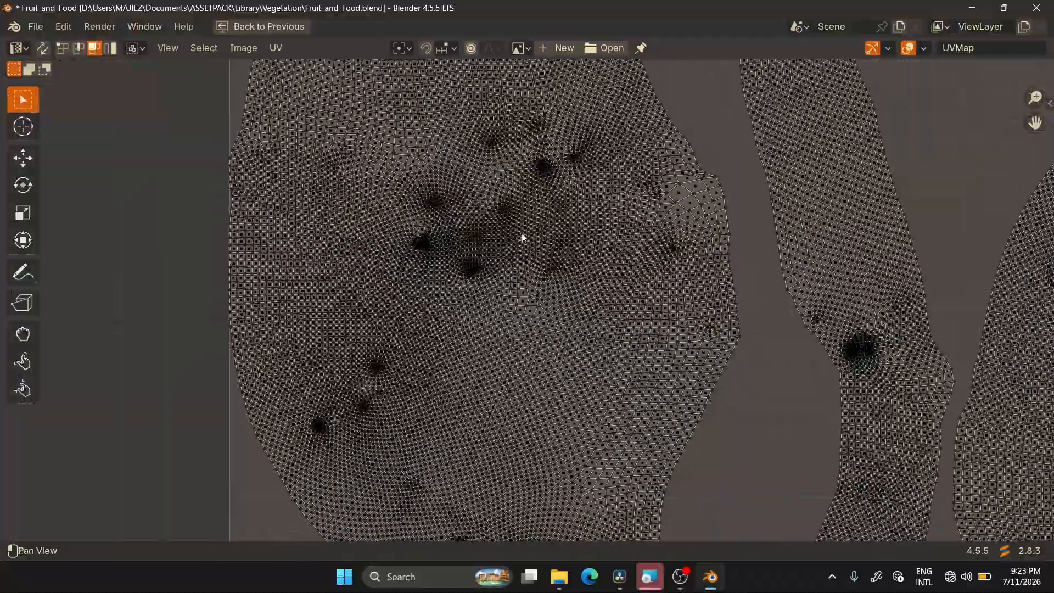
{"action": "middle_click_drag", "start_coordinate": [525, 390], "coordinate": [167, 340]}
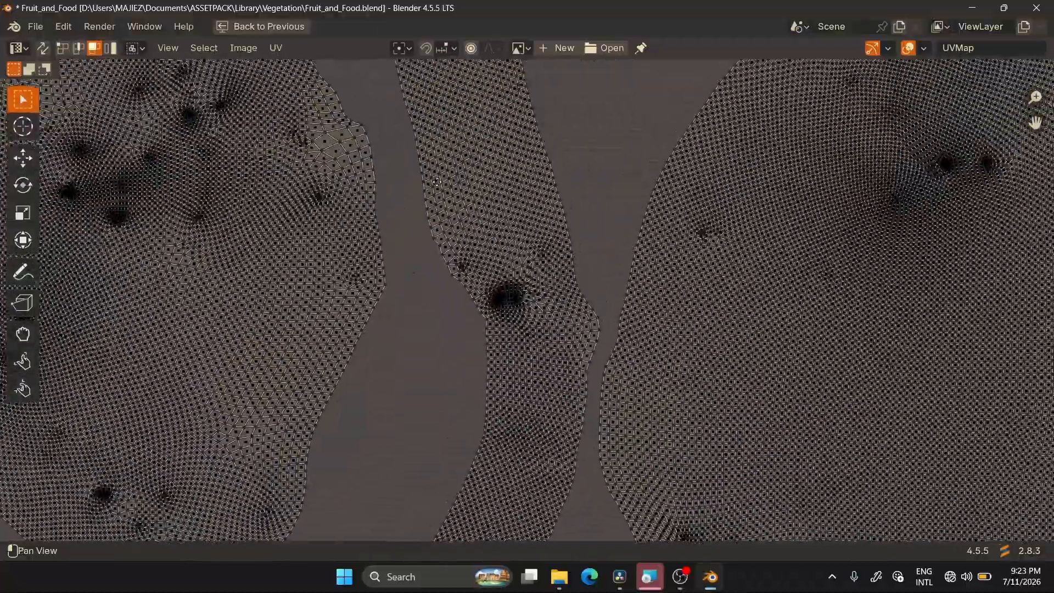
{"action": "middle_click_drag", "start_coordinate": [482, 62], "coordinate": [524, 234]}
{"action": "middle_click_drag", "start_coordinate": [597, 167], "coordinate": [485, 223]}
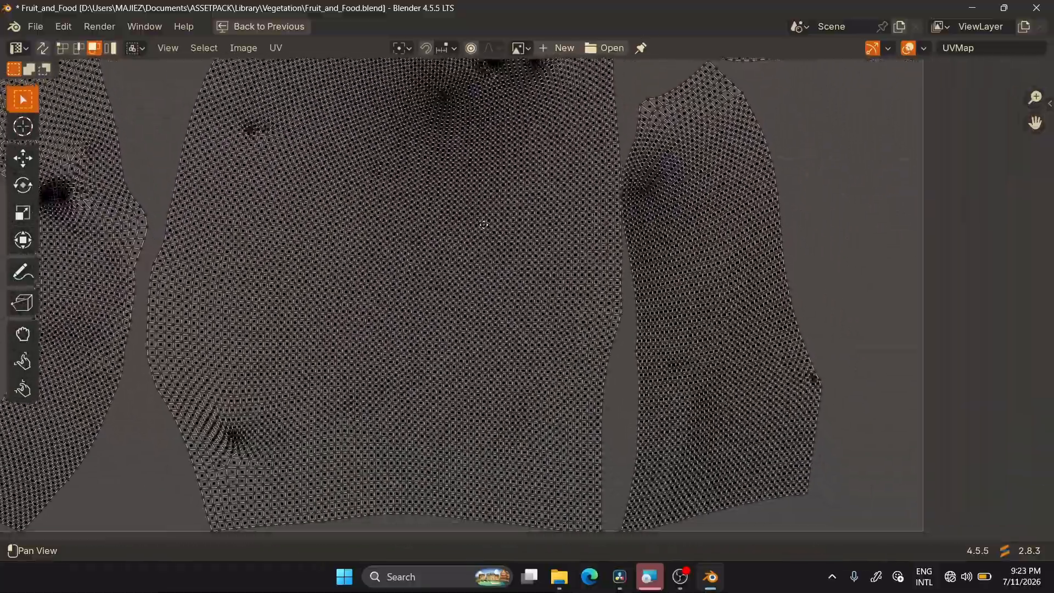
{"action": "middle_click_drag", "start_coordinate": [611, 204], "coordinate": [309, 250], "text": "ctrl"}
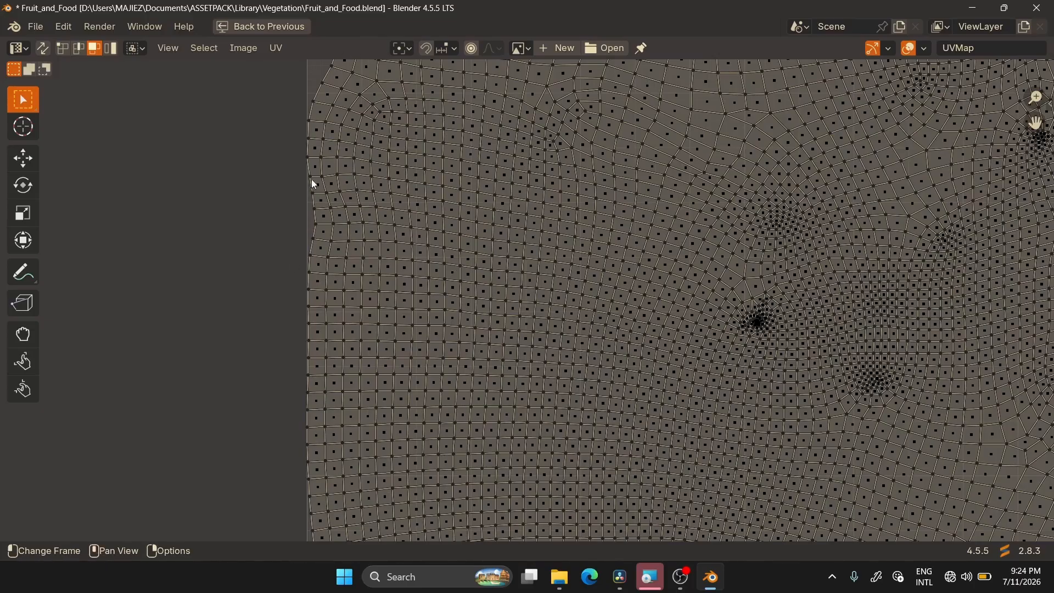
{"action": "middle_click_drag", "start_coordinate": [325, 280], "coordinate": [394, 282], "text": "ctrl"}
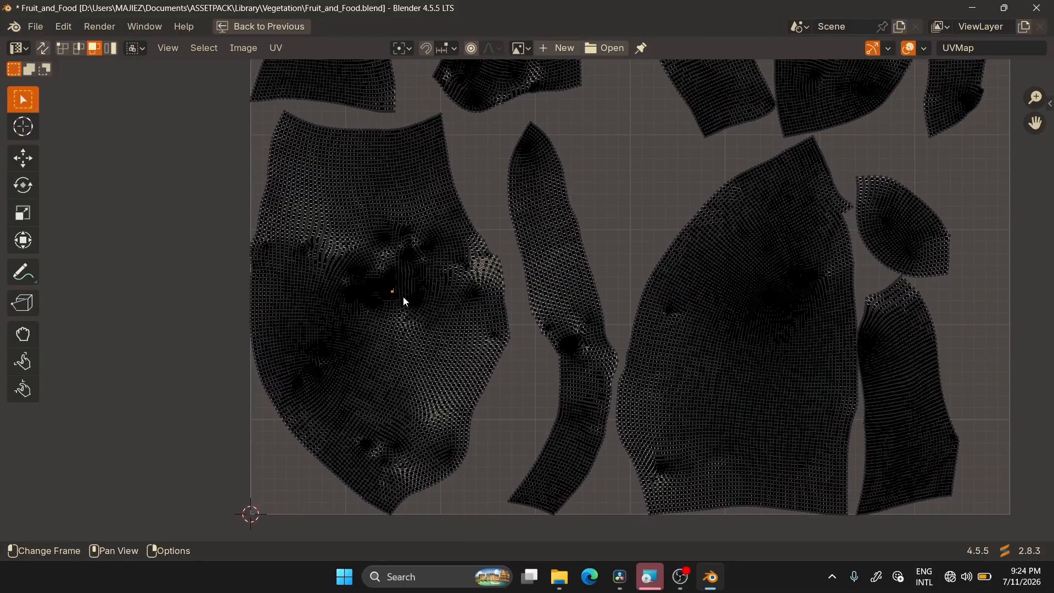
Select the large lower-left UV island and shift it about 0.01 along X, away from the left border
{"action": "key", "text": "l"}
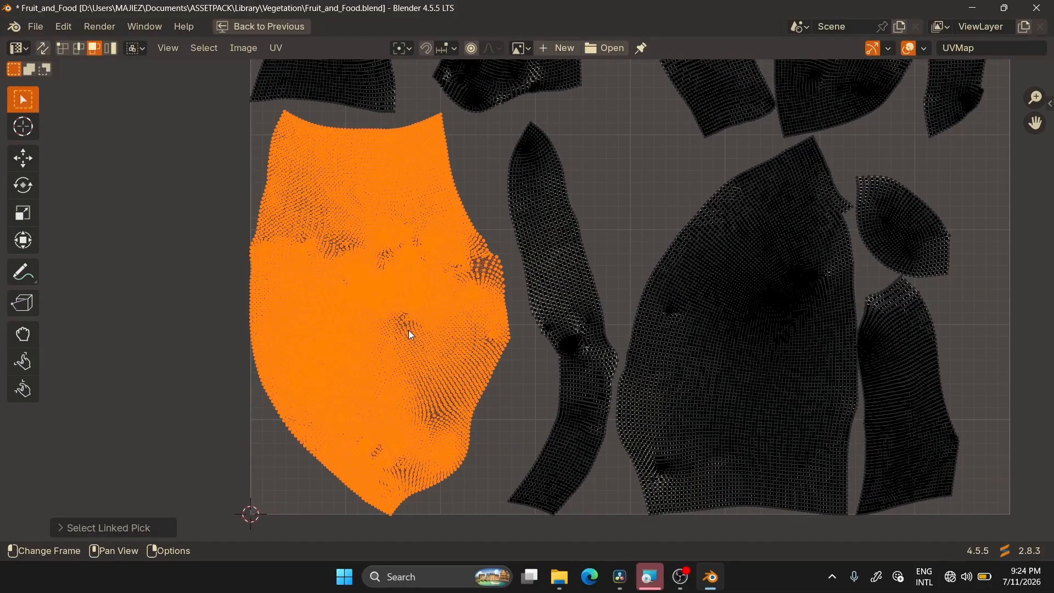
{"action": "key", "text": "g"}
{"action": "key", "text": "x"}
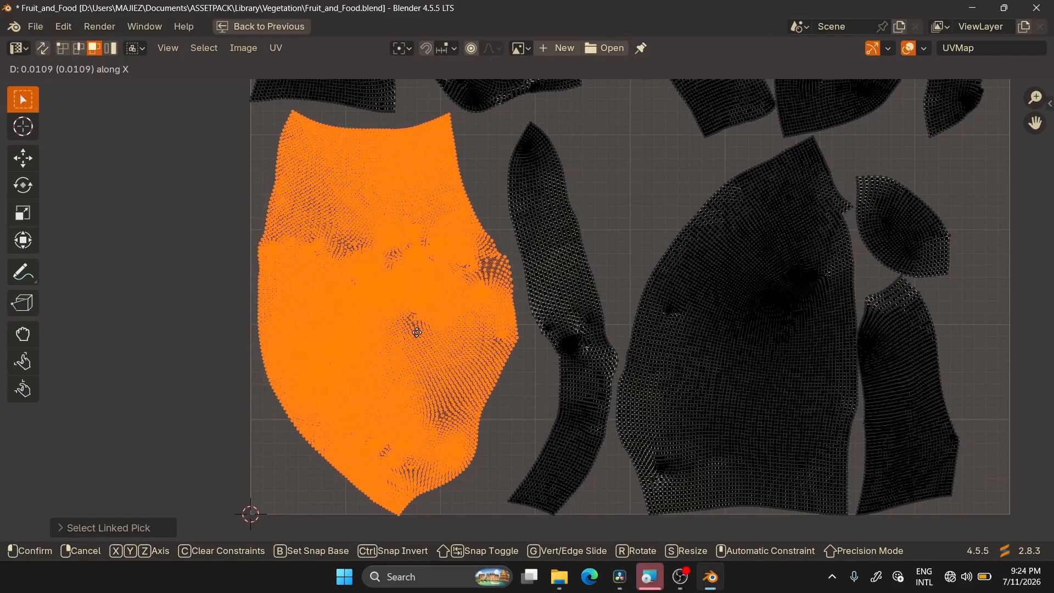
{"action": "left_click", "coordinate": [420, 335]}
Move the tall curved island down from the top border and the upper-left island up and away from the left border
{"action": "middle_click_drag", "start_coordinate": [432, 290], "coordinate": [332, 592]}
{"action": "left_click", "coordinate": [559, 250]}
{"action": "key", "text": "l"}
{"action": "key", "text": "g"}
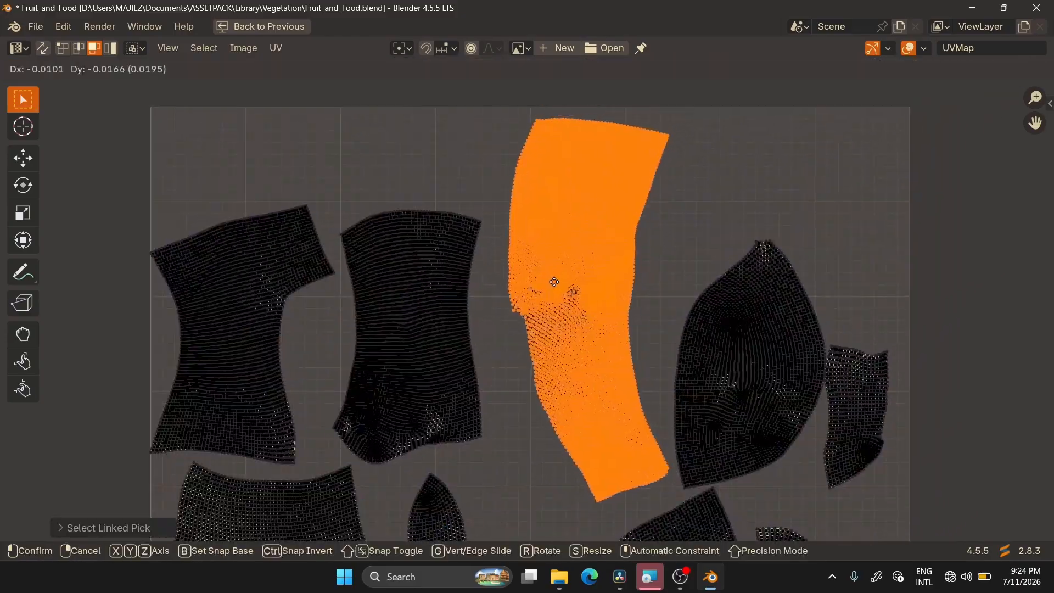
{"action": "left_click", "coordinate": [550, 279]}
{"action": "left_click", "coordinate": [282, 285]}
{"action": "key", "text": "l"}
{"action": "key", "text": "g"}
{"action": "left_click", "coordinate": [276, 256]}
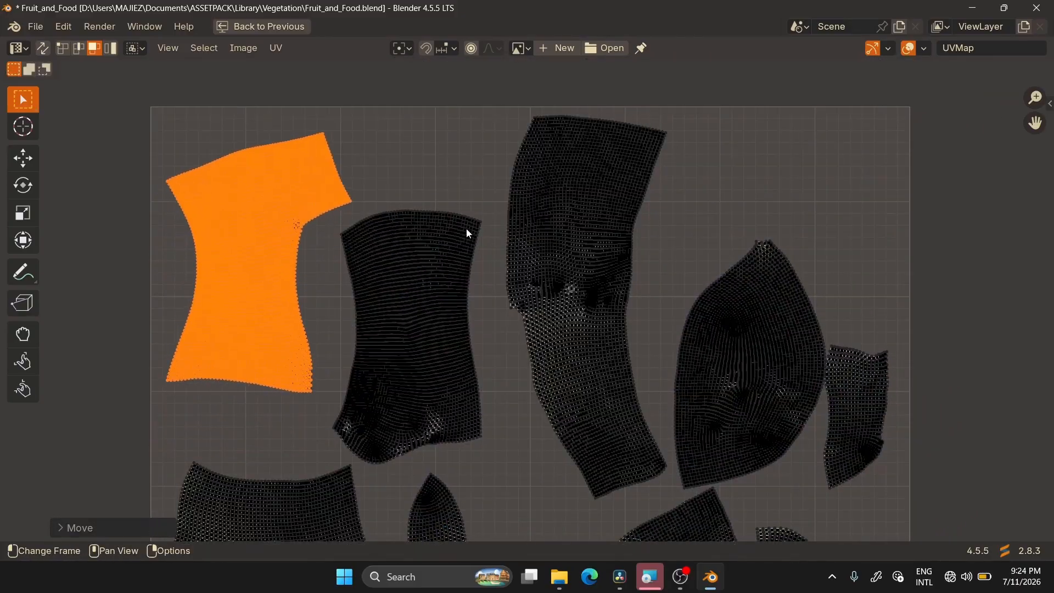
Move the small island near the right border away from the neighbouring leaf-shaped island
{"action": "scroll", "coordinate": [468, 230], "scroll_direction": "up", "scroll_amount": 6}
{"action": "scroll", "coordinate": [611, 259], "scroll_direction": "down", "scroll_amount": 2}
{"action": "key", "text": "l"}
{"action": "key", "text": "g"}
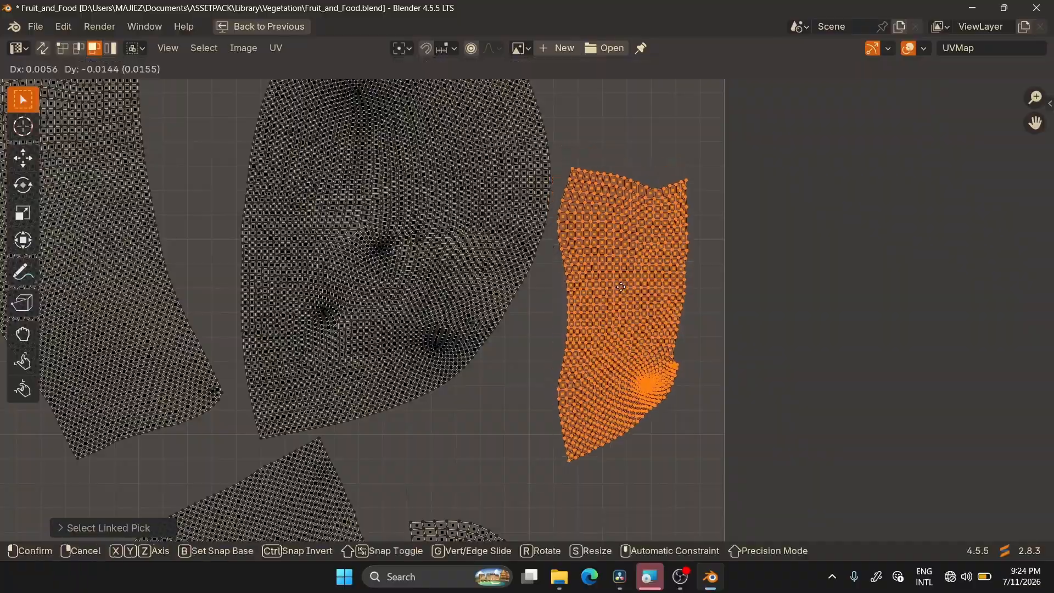
{"action": "left_click", "coordinate": [621, 279]}
Move the small oval island on the lower right upward, clear of the narrow island beneath it
{"action": "scroll", "coordinate": [618, 291], "scroll_direction": "down", "scroll_amount": 3}
{"action": "middle_click_drag", "start_coordinate": [606, 316], "coordinate": [621, 179]}
{"action": "scroll", "coordinate": [604, 484], "scroll_direction": "up", "scroll_amount": 2}
{"action": "middle_click_drag", "start_coordinate": [574, 500], "coordinate": [550, 300]}
{"action": "left_click", "coordinate": [561, 325], "text": "alt"}
{"action": "key", "text": "l"}
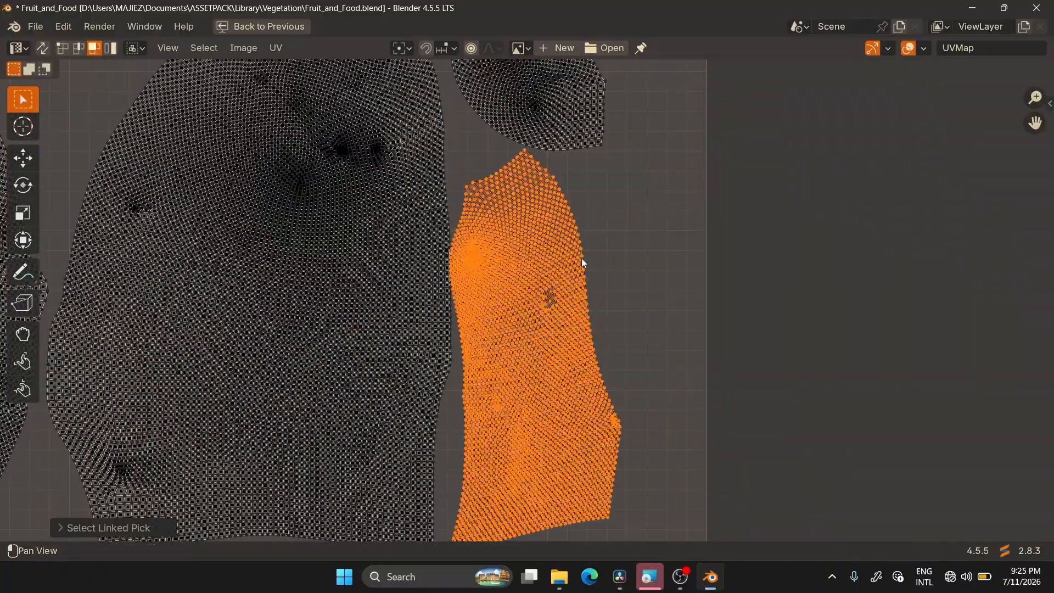
{"action": "middle_click_drag", "start_coordinate": [582, 258], "coordinate": [591, 447], "text": "shift"}
{"action": "left_click", "coordinate": [571, 289]}
{"action": "key", "text": "l"}
{"action": "key", "text": "g"}
{"action": "left_click", "coordinate": [574, 211]}
Move the narrow lower-right island to the right, away from the large neighbouring island and the bottom border
{"action": "left_click", "coordinate": [537, 386]}
{"action": "key", "text": "l"}
{"action": "key", "text": "g"}
{"action": "left_click", "coordinate": [661, 230]}
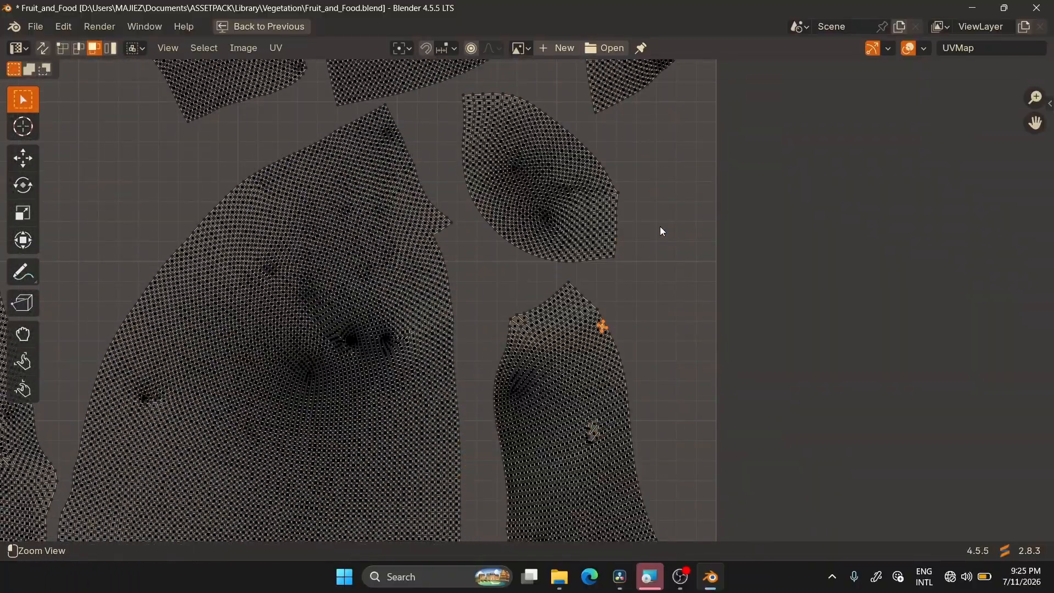
Move the leaf-shaped upper-right island up, away from the islands below it
{"action": "scroll", "coordinate": [661, 231], "scroll_direction": "down", "scroll_amount": 10}
{"action": "scroll", "coordinate": [638, 243], "scroll_direction": "up", "scroll_amount": 10}
{"action": "middle_click_drag", "start_coordinate": [639, 242], "coordinate": [489, 334]}
{"action": "key", "text": "l"}
{"action": "middle_click_drag", "start_coordinate": [552, 112], "coordinate": [512, 503]}
{"action": "left_click", "coordinate": [516, 362]}
{"action": "key", "text": "l"}
{"action": "key", "text": "g"}
{"action": "left_click", "coordinate": [511, 249]}
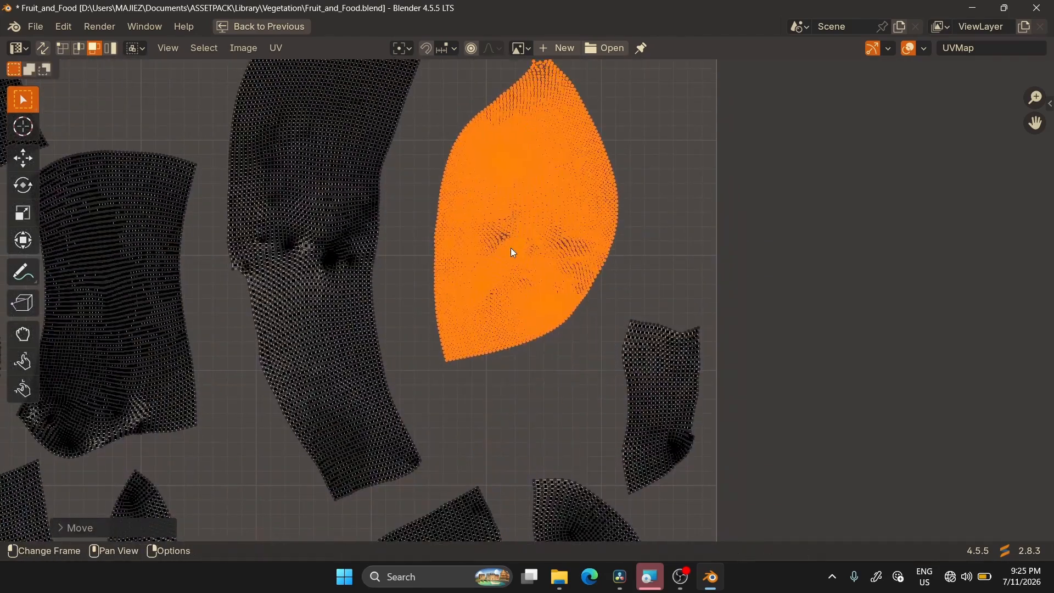
Nudge the large lower-right island up, off the bottom border of the UV square
{"action": "scroll", "coordinate": [511, 249], "scroll_direction": "down", "scroll_amount": 2}
{"action": "middle_click_drag", "start_coordinate": [470, 535], "coordinate": [493, 369]}
{"action": "middle_click_drag", "start_coordinate": [493, 368], "coordinate": [487, 324], "text": "ctrl"}
{"action": "key", "text": "l"}
{"action": "key", "text": "g"}
{"action": "left_click", "coordinate": [498, 333]}
{"action": "key", "text": "g"}
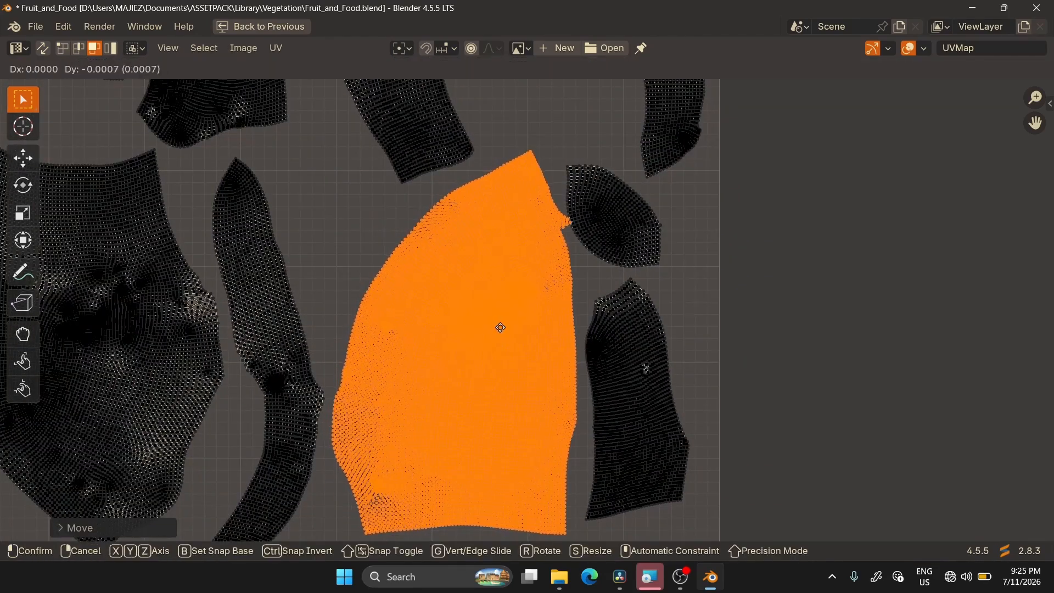
{"action": "left_click", "coordinate": [494, 329]}
Nudge the large lower-left island slightly upward from the bottom border
{"action": "middle_click_drag", "start_coordinate": [351, 343], "coordinate": [489, 310]}
{"action": "middle_click_drag", "start_coordinate": [489, 310], "coordinate": [489, 286], "text": "ctrl"}
{"action": "middle_click_drag", "start_coordinate": [321, 265], "coordinate": [453, 264]}
{"action": "middle_click_drag", "start_coordinate": [452, 265], "coordinate": [423, 339], "text": "ctrl"}
{"action": "left_click", "coordinate": [424, 292]}
{"action": "key", "text": "l"}
{"action": "key", "text": "g"}
{"action": "left_click", "coordinate": [424, 287]}
{"action": "middle_click_drag", "start_coordinate": [528, 215], "coordinate": [454, 315]}
Save the file and restore the split layout with the UV map beside the 3D drumstick
{"action": "key", "text": "ctrl+s"}
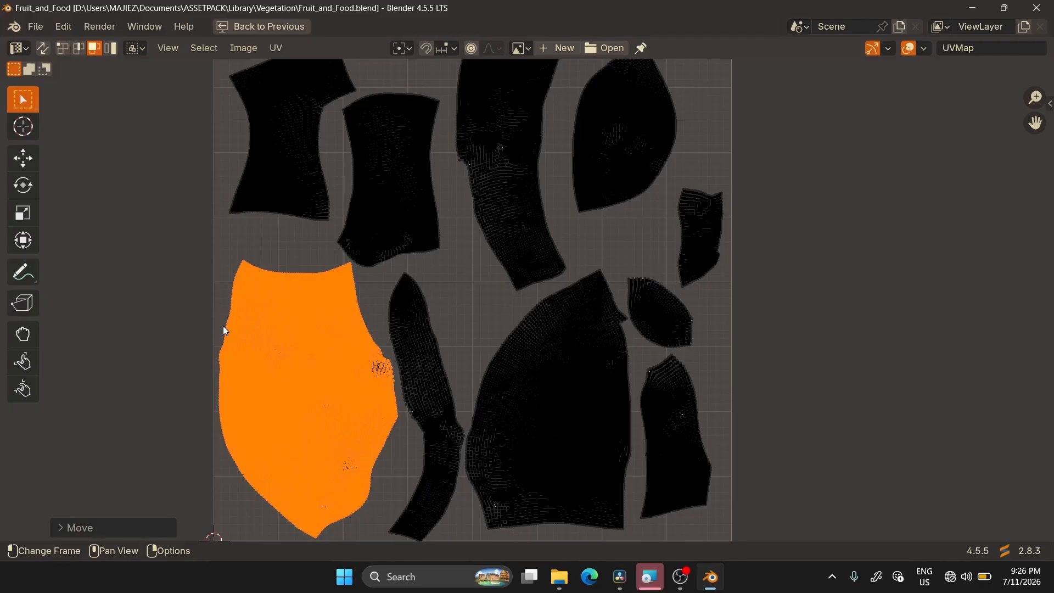
{"action": "key", "text": "ctrl+space"}
{"action": "middle_click_drag", "start_coordinate": [322, 225], "coordinate": [314, 255], "text": "ctrl"}
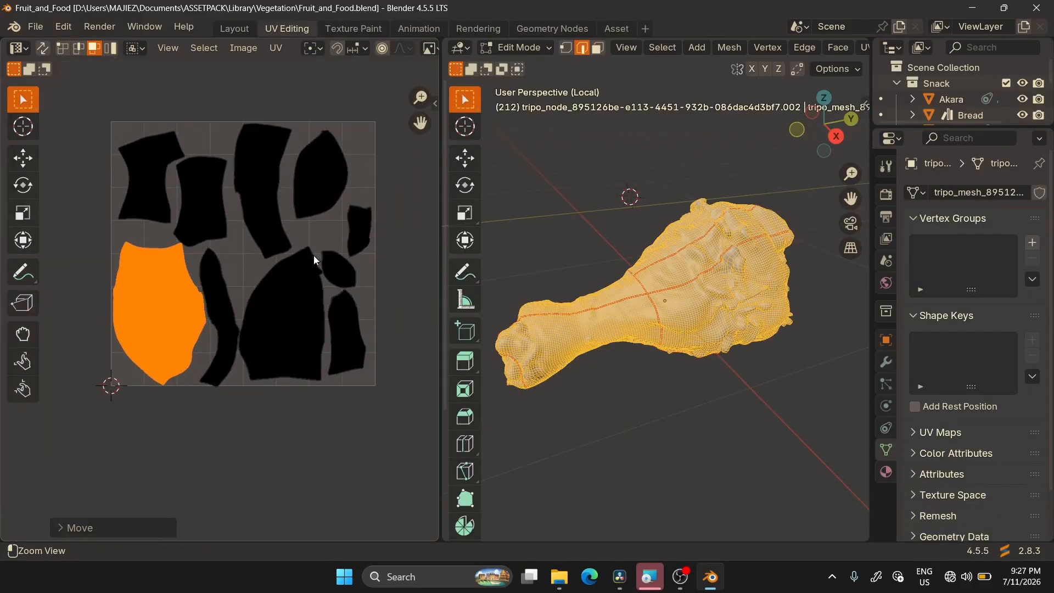
{"action": "scroll", "coordinate": [308, 257], "scroll_direction": "up", "scroll_amount": 4}
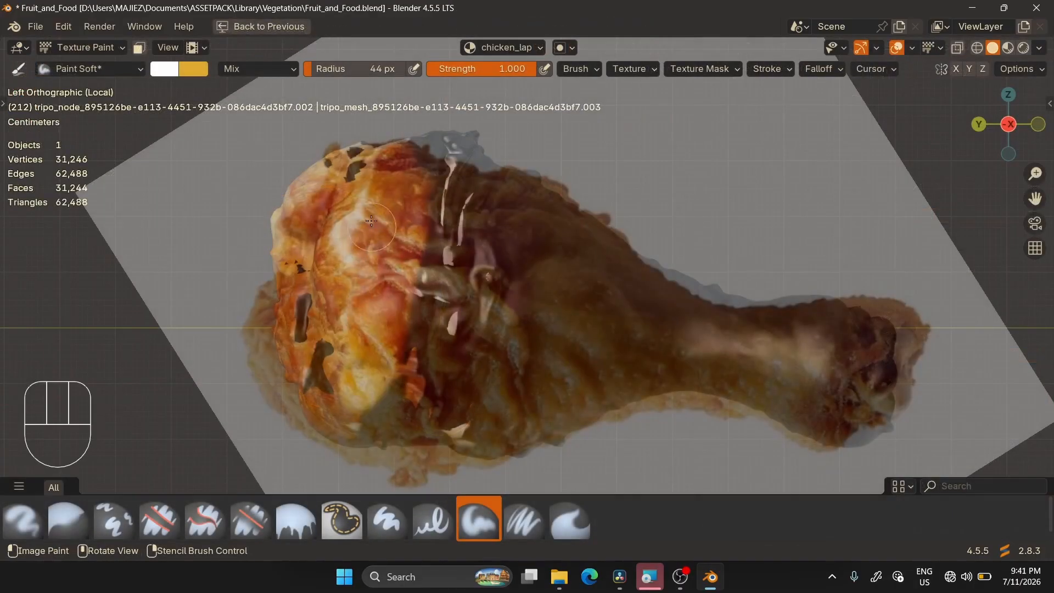
Paint the roasted drumstick photo stencil over the drumstick's left side with the Paint Soft brush
{"action": "mouse_move", "coordinate": [372, 220]}
{"action": "left_mouse_down"}
{"action": "mouse_move", "coordinate": [373, 396]}
{"action": "mouse_move", "coordinate": [451, 164]}
{"action": "mouse_move", "coordinate": [466, 418]}
{"action": "mouse_move", "coordinate": [567, 220]}
{"action": "mouse_move", "coordinate": [654, 151]}
{"action": "mouse_move", "coordinate": [761, 164]}
{"action": "mouse_move", "coordinate": [842, 214]}
{"action": "mouse_move", "coordinate": [884, 266]}
{"action": "mouse_move", "coordinate": [791, 280]}
{"action": "mouse_move", "coordinate": [376, 244]}
{"action": "mouse_move", "coordinate": [369, 448]}
{"action": "left_mouse_up"}
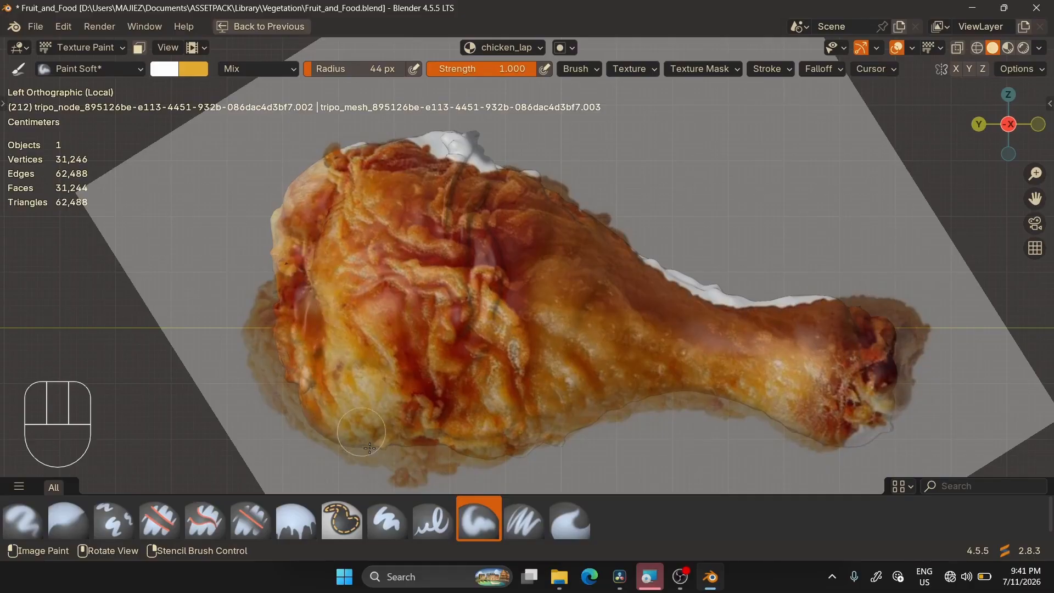
Align the photo stencil with the drumstick's underside and paint over the unpainted strip along its middle
{"action": "middle_click_drag", "start_coordinate": [916, 377], "coordinate": [743, 204], "text": "alt"}
{"action": "right_click_drag", "start_coordinate": [743, 204], "coordinate": [689, 235], "text": "shift"}
{"action": "right_click_drag", "start_coordinate": [703, 214], "coordinate": [491, 231], "text": "ctrl"}
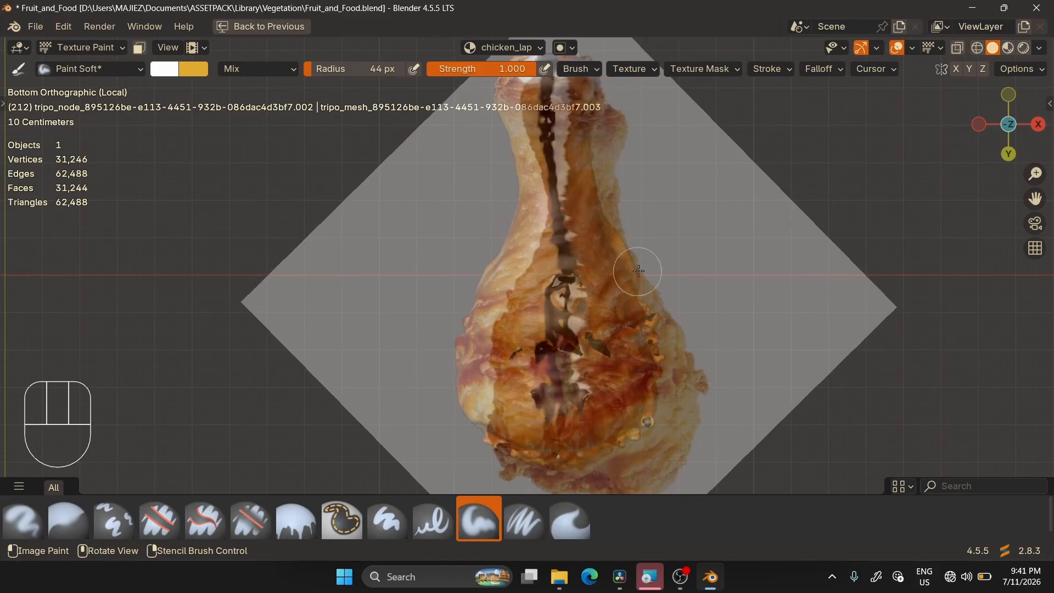
{"action": "right_click_drag", "start_coordinate": [643, 276], "coordinate": [616, 231]}
{"action": "mouse_move", "coordinate": [565, 286]}
{"action": "left_mouse_down"}
{"action": "mouse_move", "coordinate": [555, 406]}
{"action": "mouse_move", "coordinate": [584, 335]}
{"action": "left_mouse_up"}
{"action": "mouse_move", "coordinate": [561, 189]}
{"action": "left_mouse_down"}
{"action": "mouse_move", "coordinate": [549, 110]}
{"action": "mouse_move", "coordinate": [575, 218]}
{"action": "left_mouse_up"}
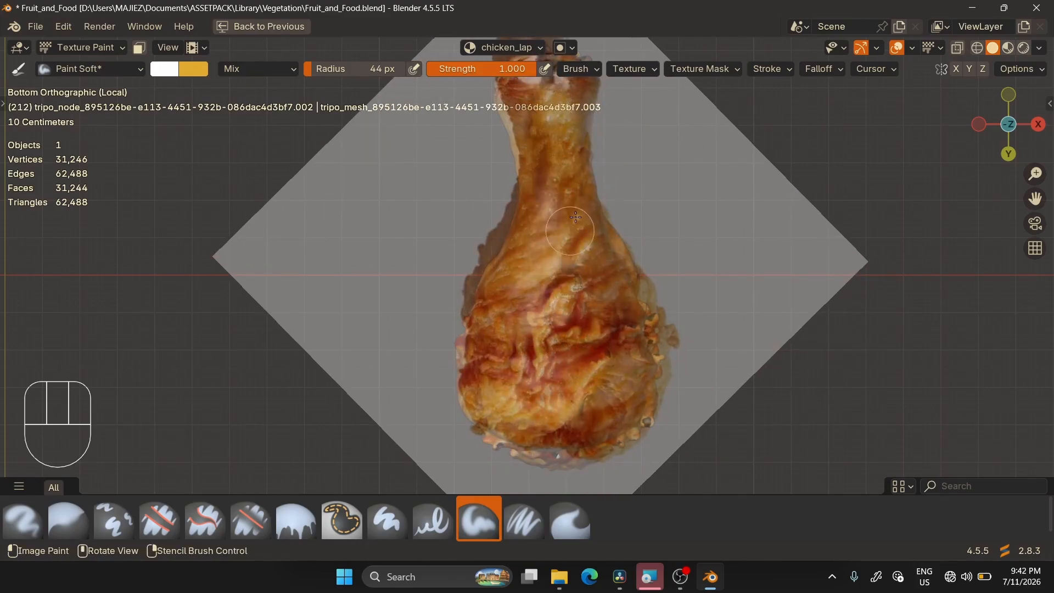
{"action": "left_click_drag", "start_coordinate": [1036, 199], "coordinate": [993, 258]}
{"action": "right_click_drag", "start_coordinate": [702, 216], "coordinate": [681, 306]}
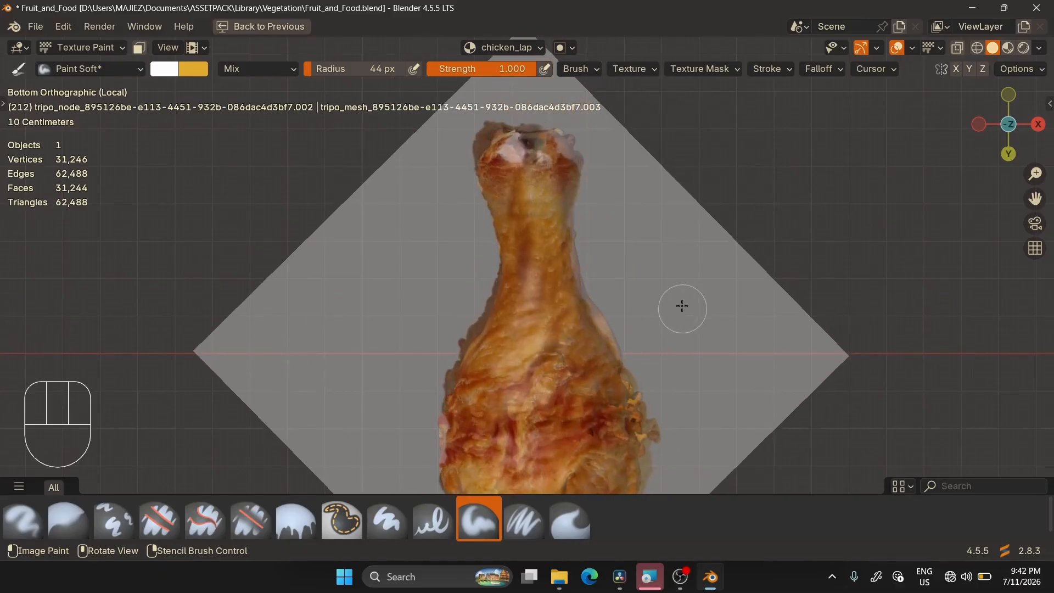
Rotate and position the photo stencil over the drumstick as seen from above
{"action": "left_click_drag", "start_coordinate": [994, 124], "coordinate": [634, 377], "text": "alt"}
{"action": "right_click_drag", "start_coordinate": [709, 288], "coordinate": [344, 436], "text": "ctrl"}
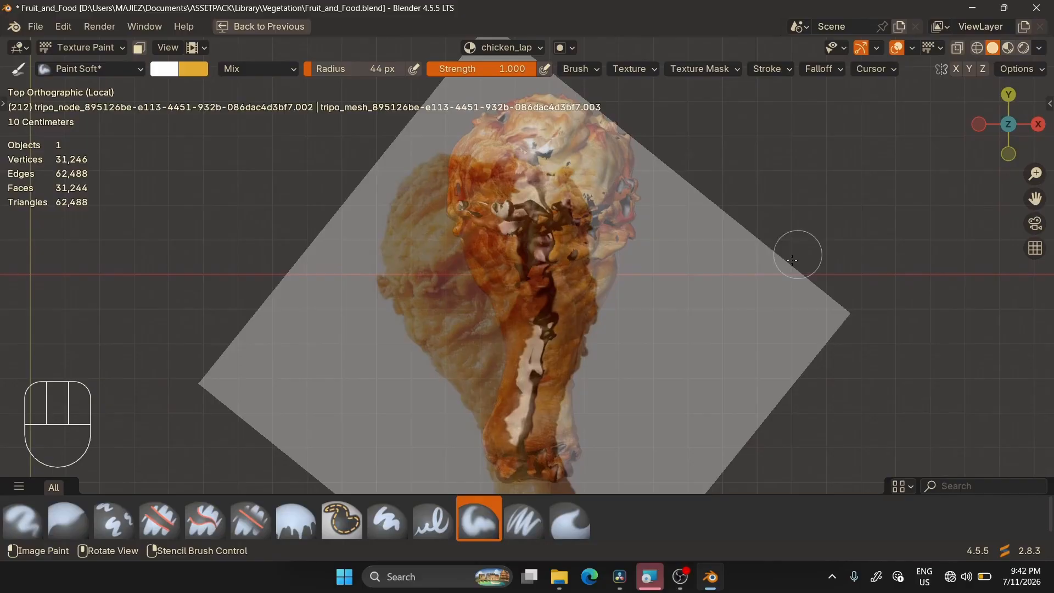
{"action": "right_click_drag", "start_coordinate": [734, 252], "coordinate": [720, 306], "text": "ctrl"}
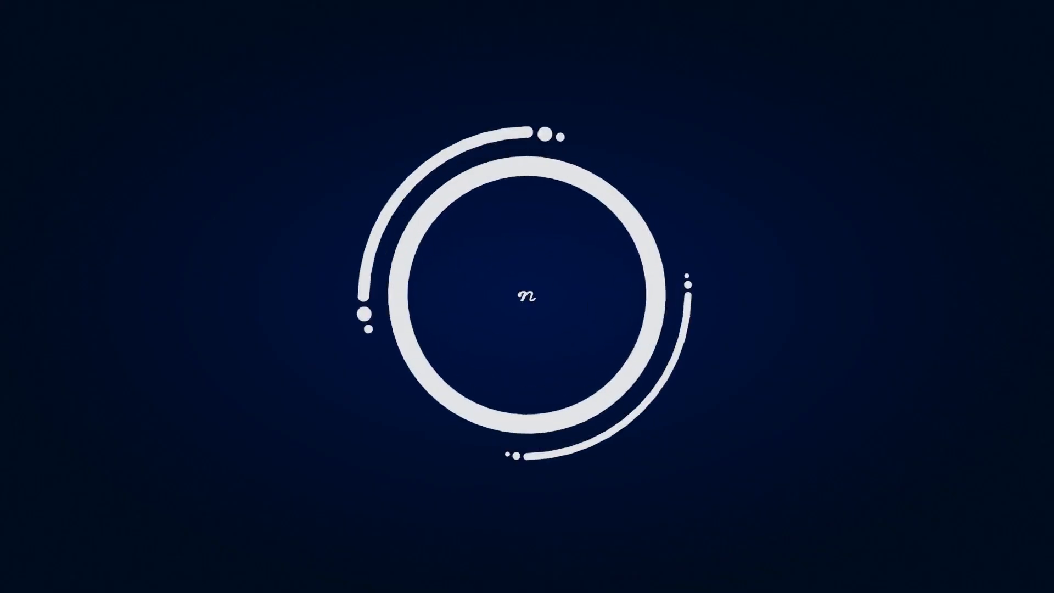